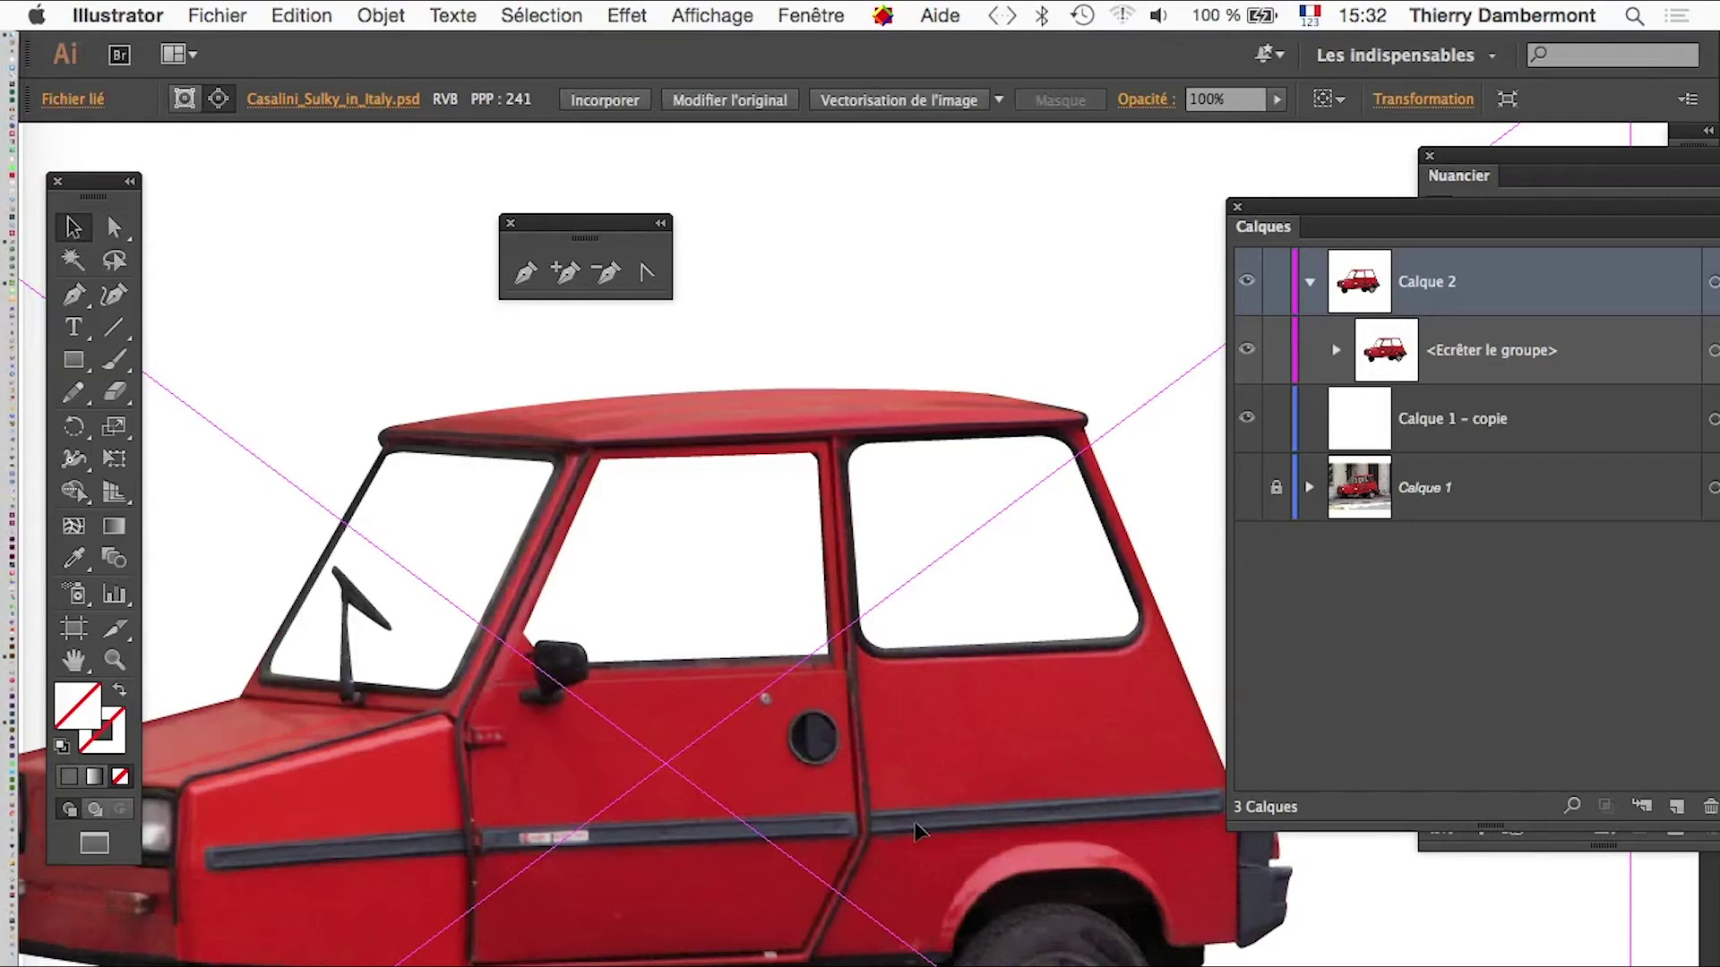
# Step: Lock <Ecrêter le groupe> in Calque 2 and pan the view to the car's cabin
pyautogui.keyDown('alt'); pyautogui.scroll(-2, 865, 830); pyautogui.keyUp('alt')
pyautogui.keyDown('alt'); pyautogui.scroll(-2, 866, 830); pyautogui.keyUp('alt')
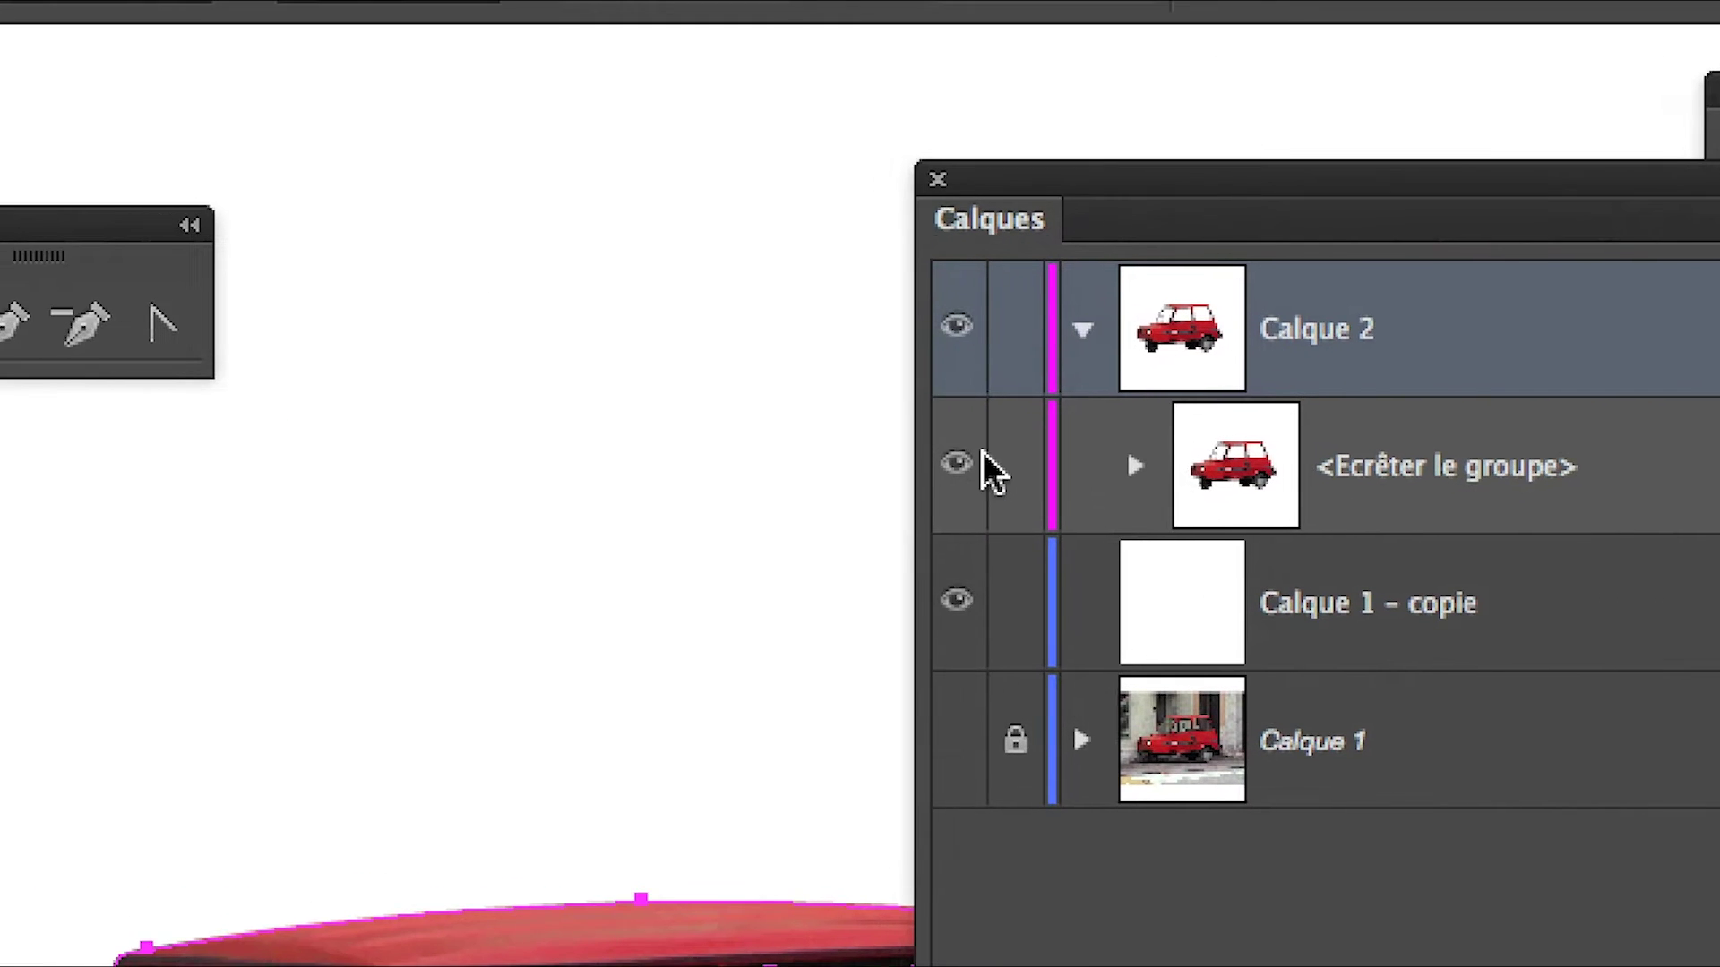
pyautogui.click(999, 466)
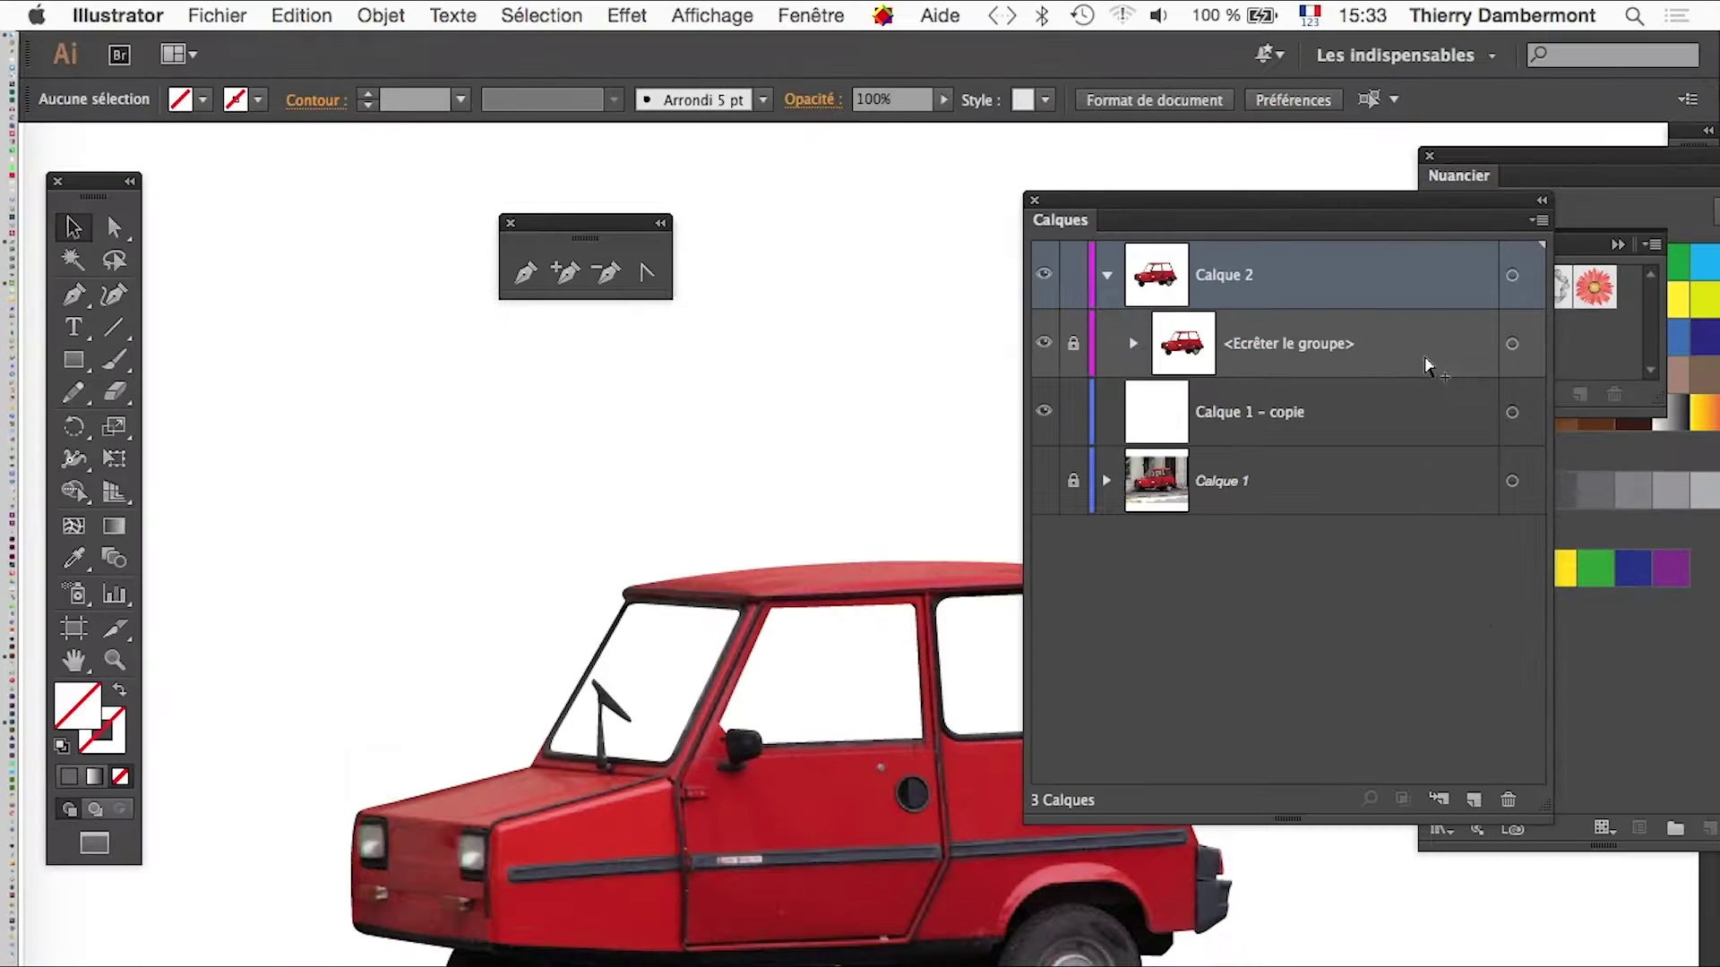
pyautogui.moveTo(1095, 195); pyautogui.dragTo(1173, 255)
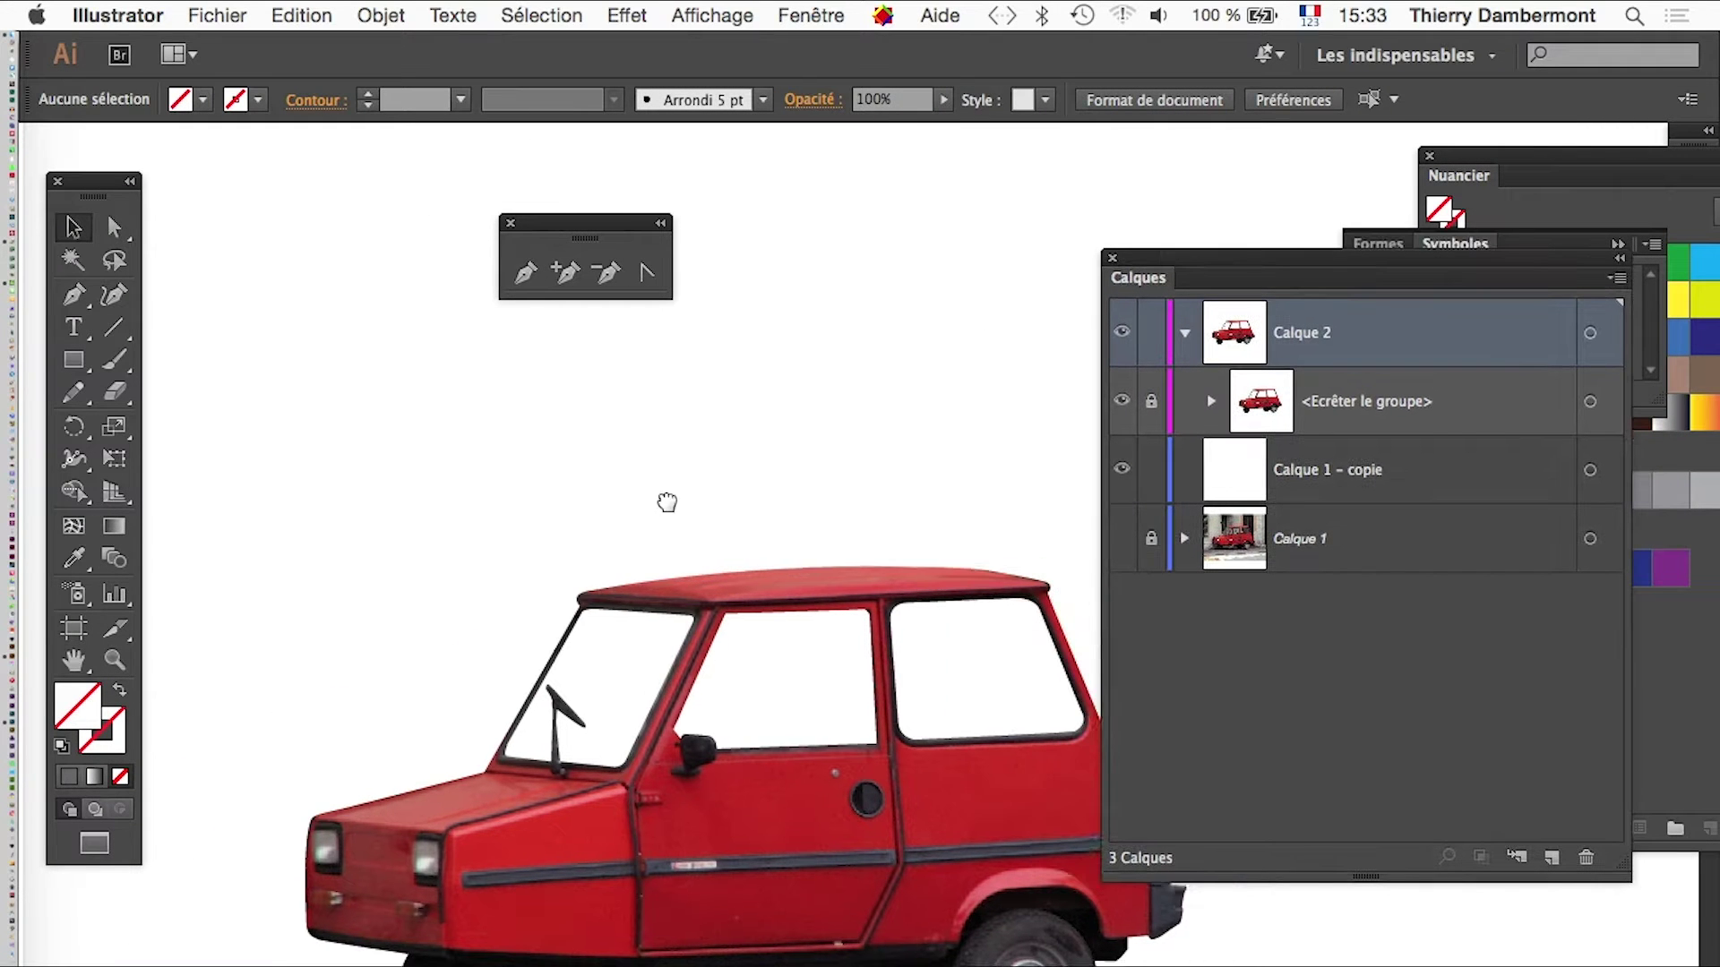
pyautogui.hscroll(5, 592, 474)
pyautogui.scroll(-2, 592, 474)
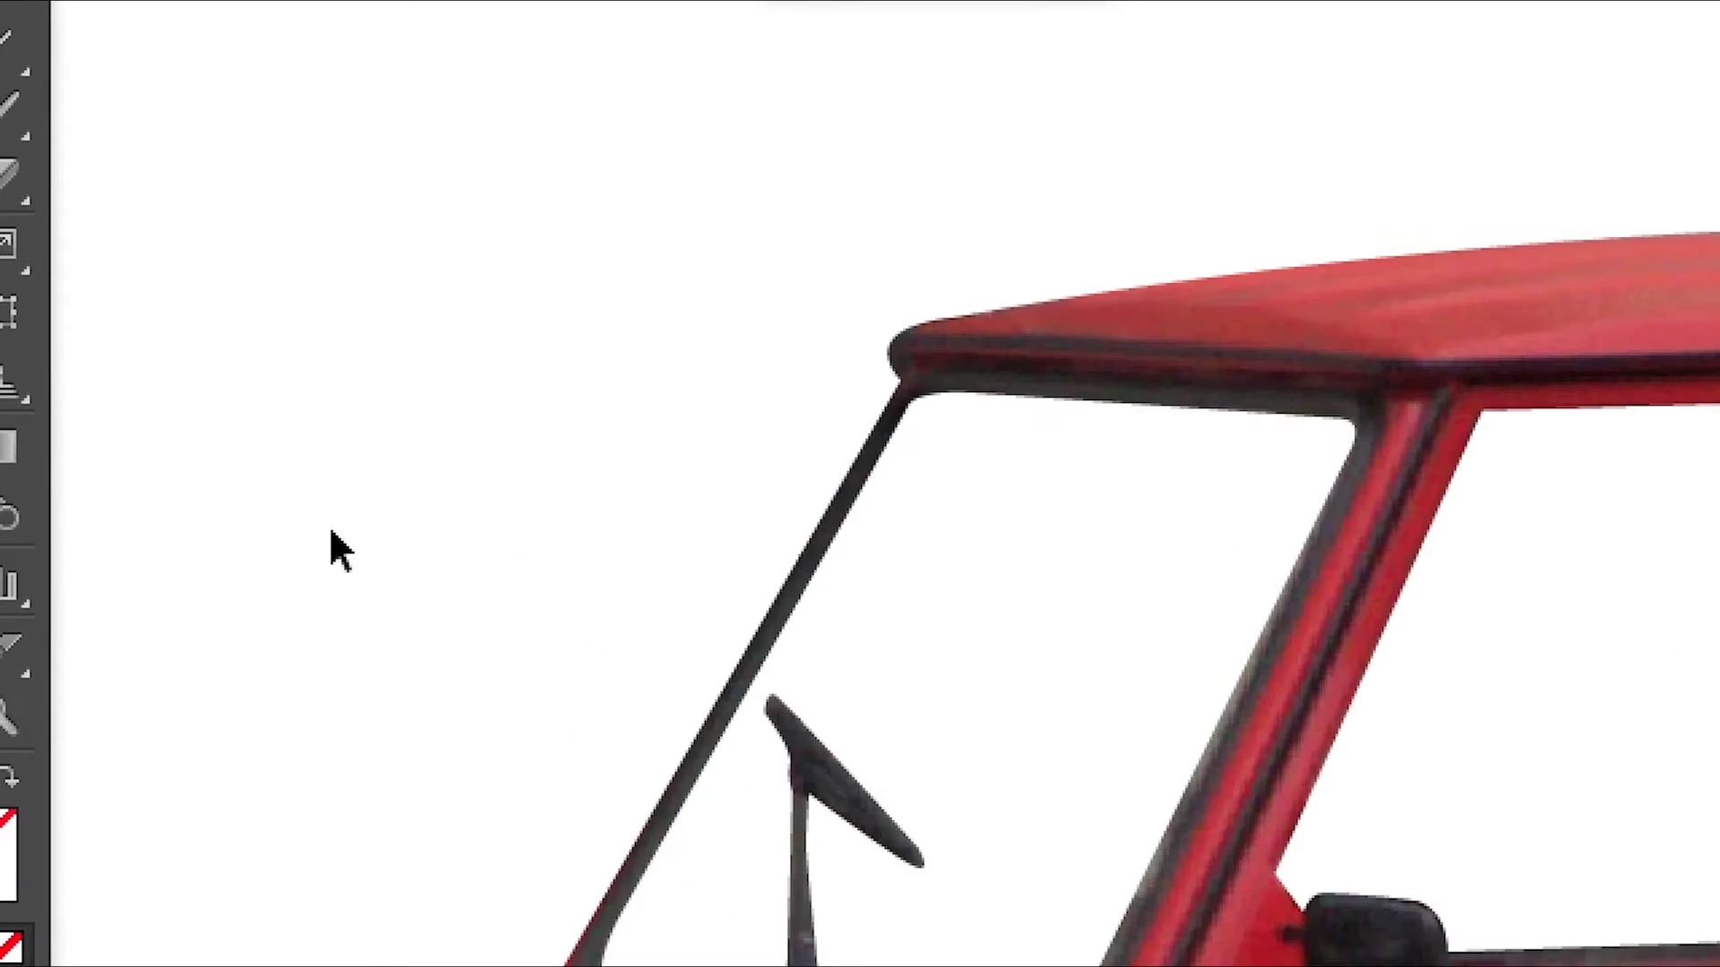
pyautogui.moveTo(460, 603); pyautogui.dragTo(395, 583)
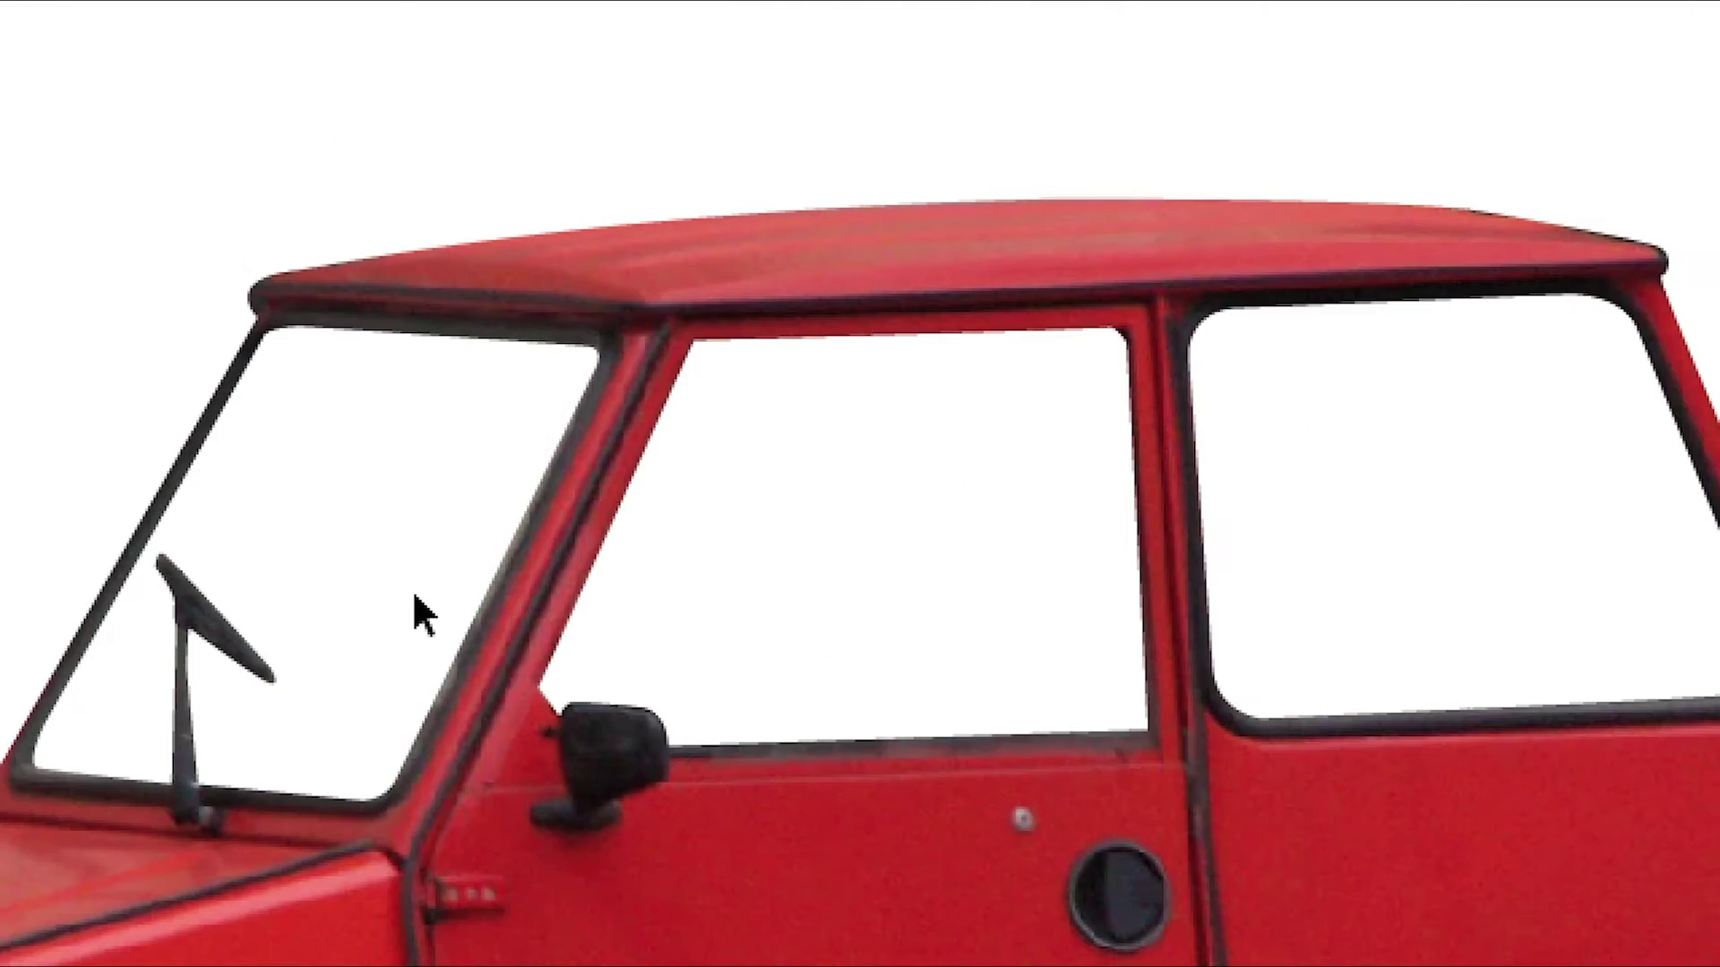
# Step: Trace a closed Pen outline from the windshield along the door line, rear window and roof
pyautogui.click(179, 354)
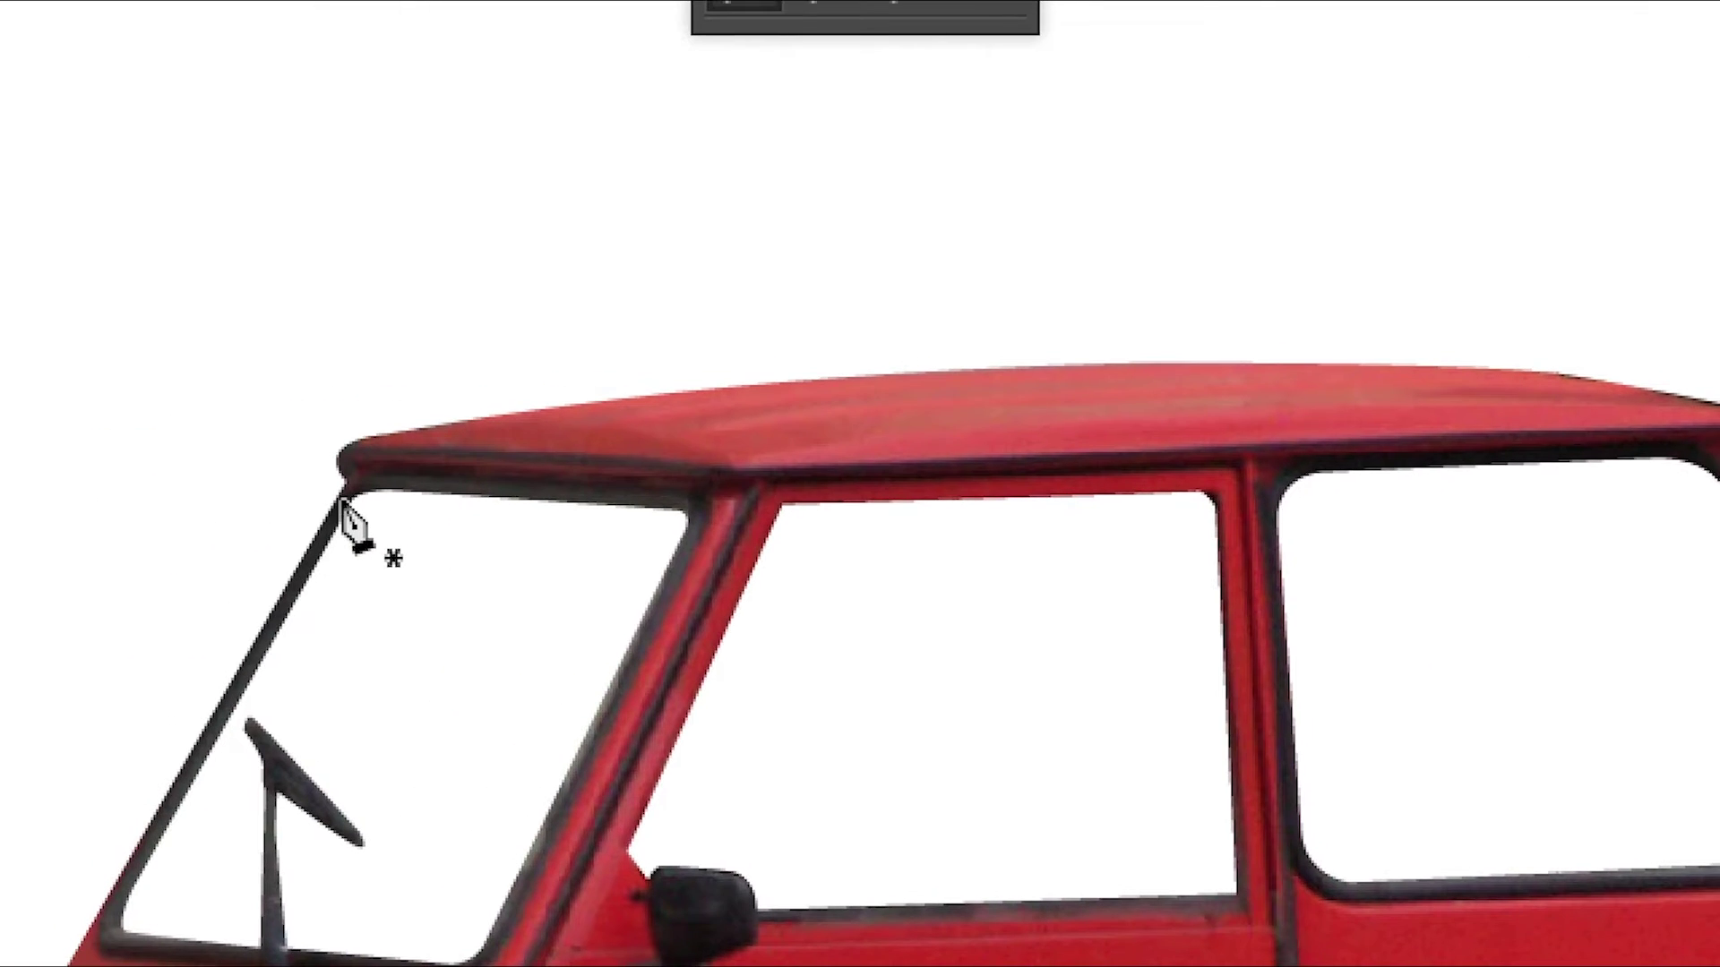
pyautogui.click(344, 492)
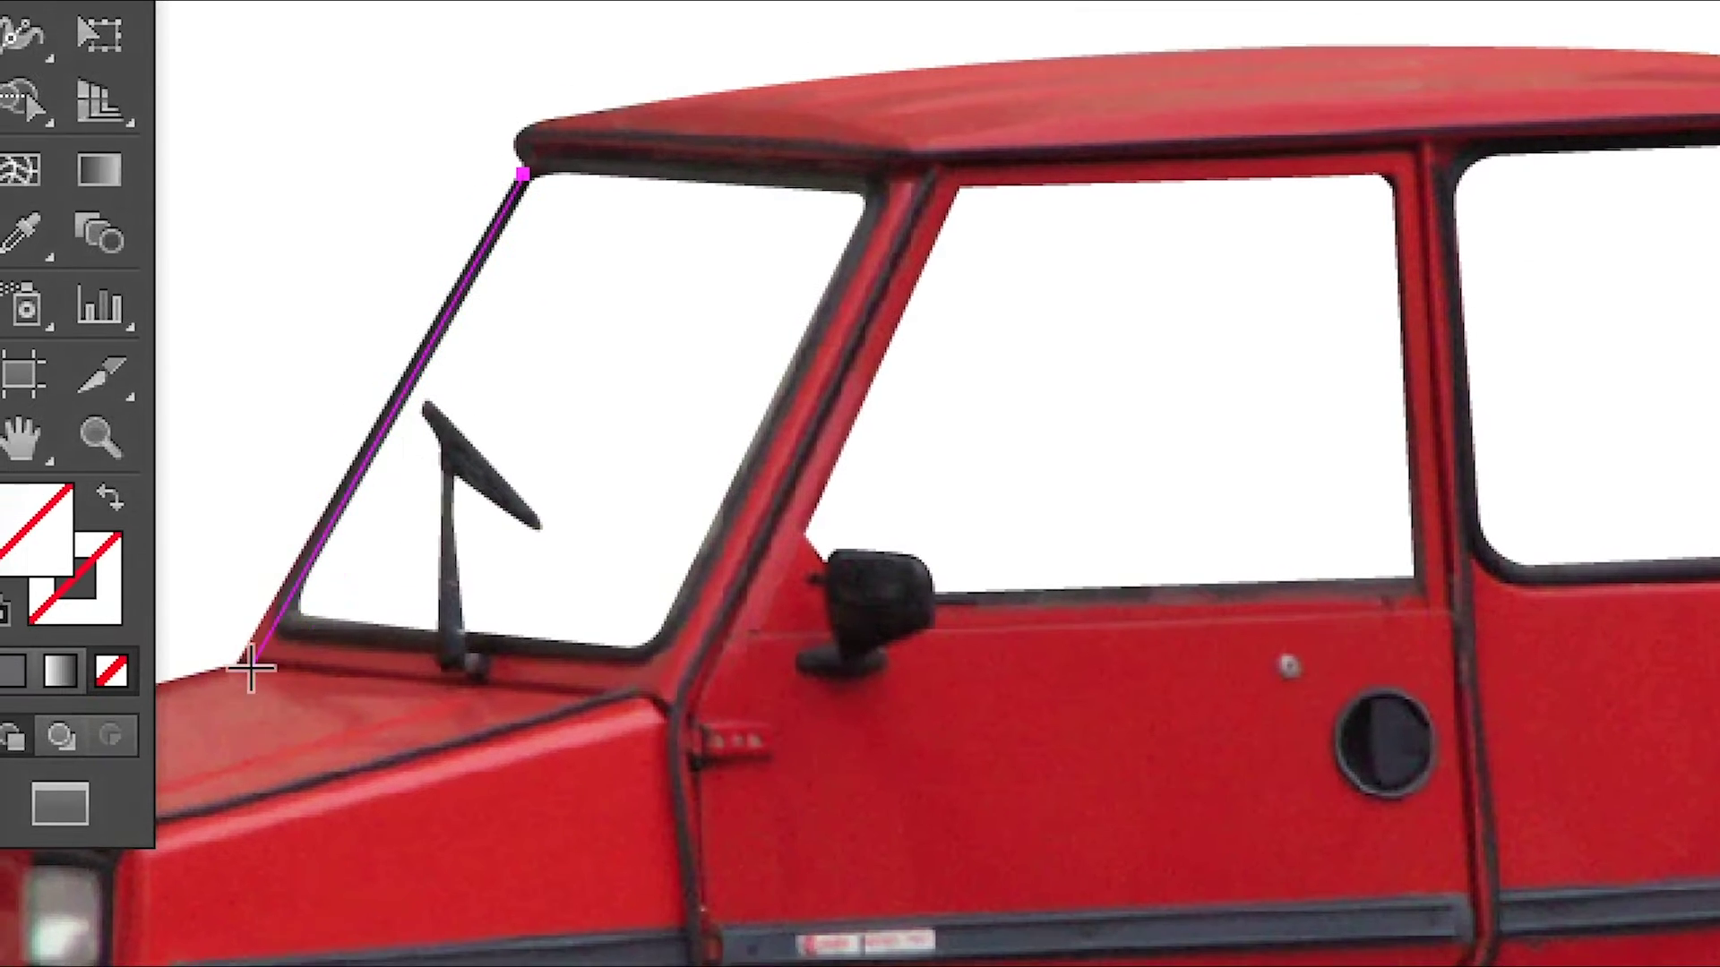
pyautogui.click(251, 667)
pyautogui.click(701, 717)
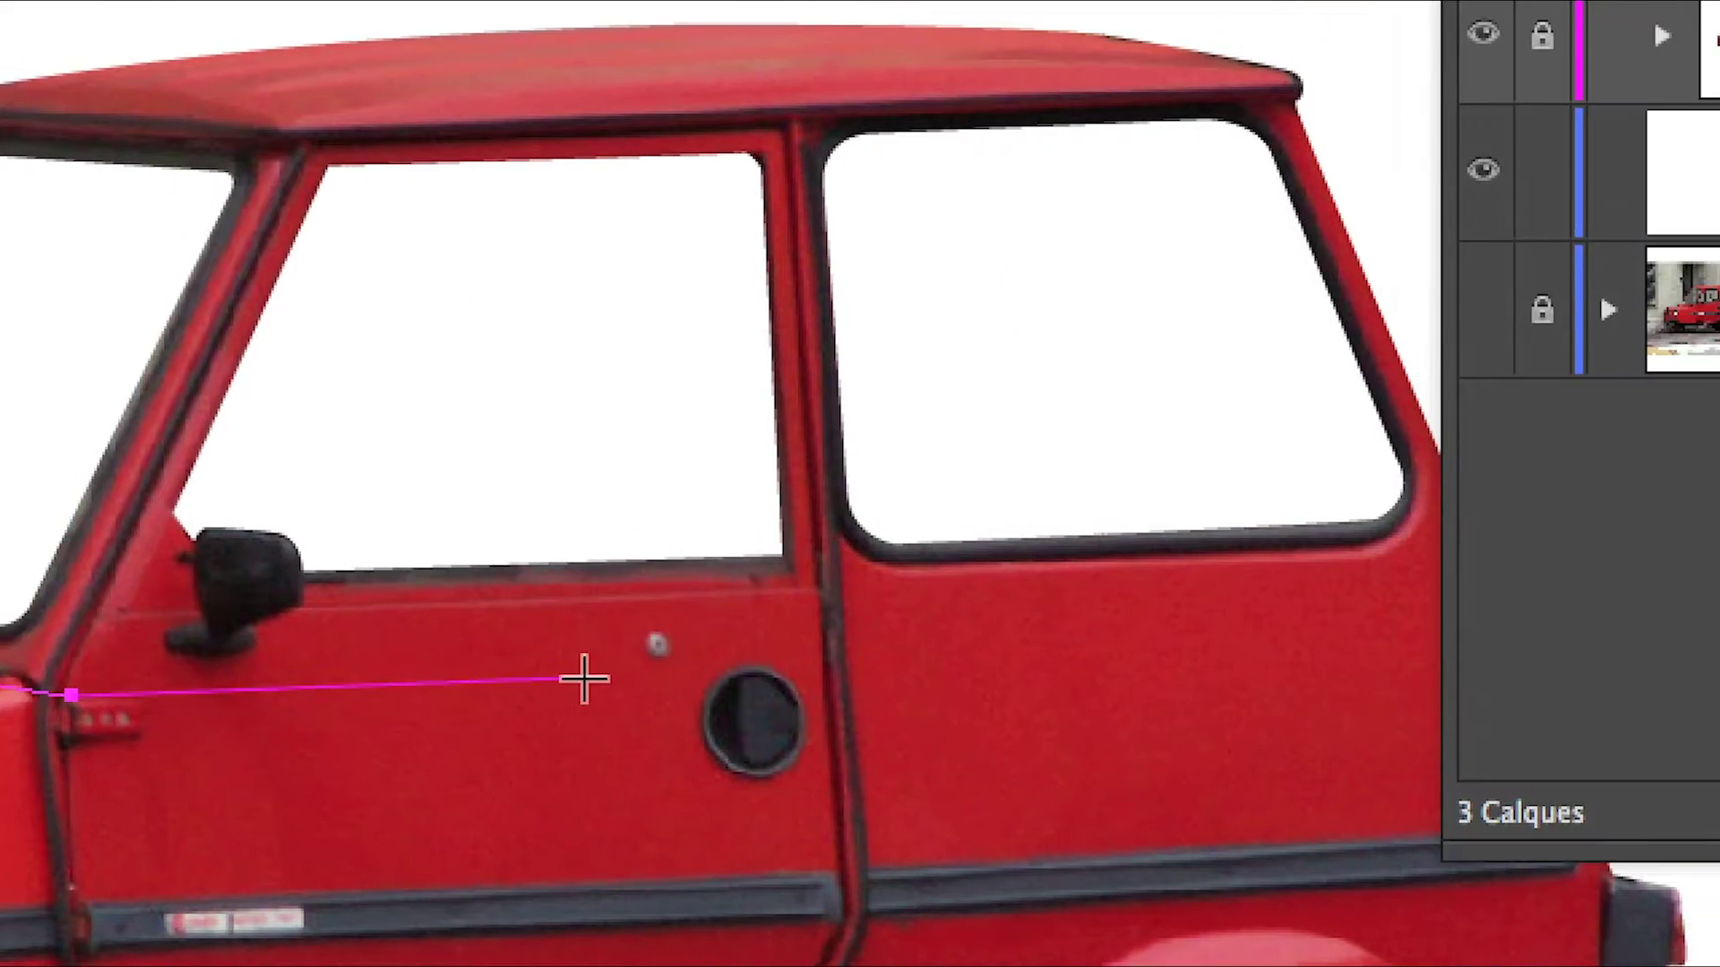
pyautogui.click(585, 678)
pyautogui.click(1345, 668)
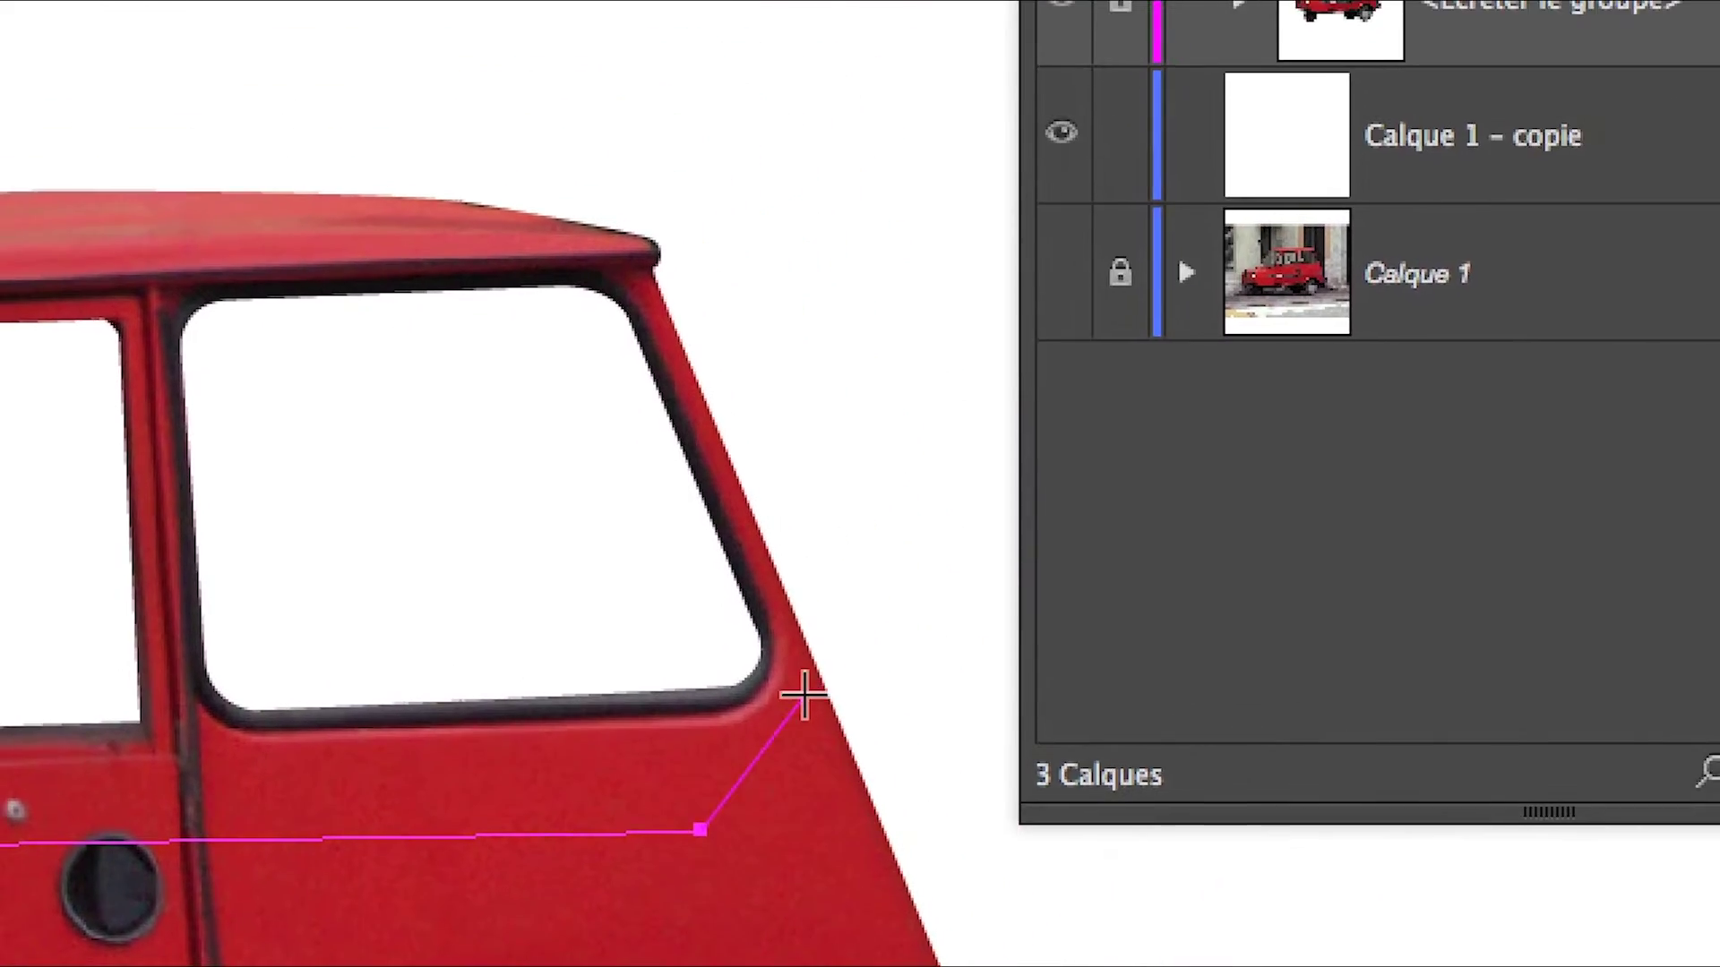
pyautogui.click(744, 540)
pyautogui.click(710, 528)
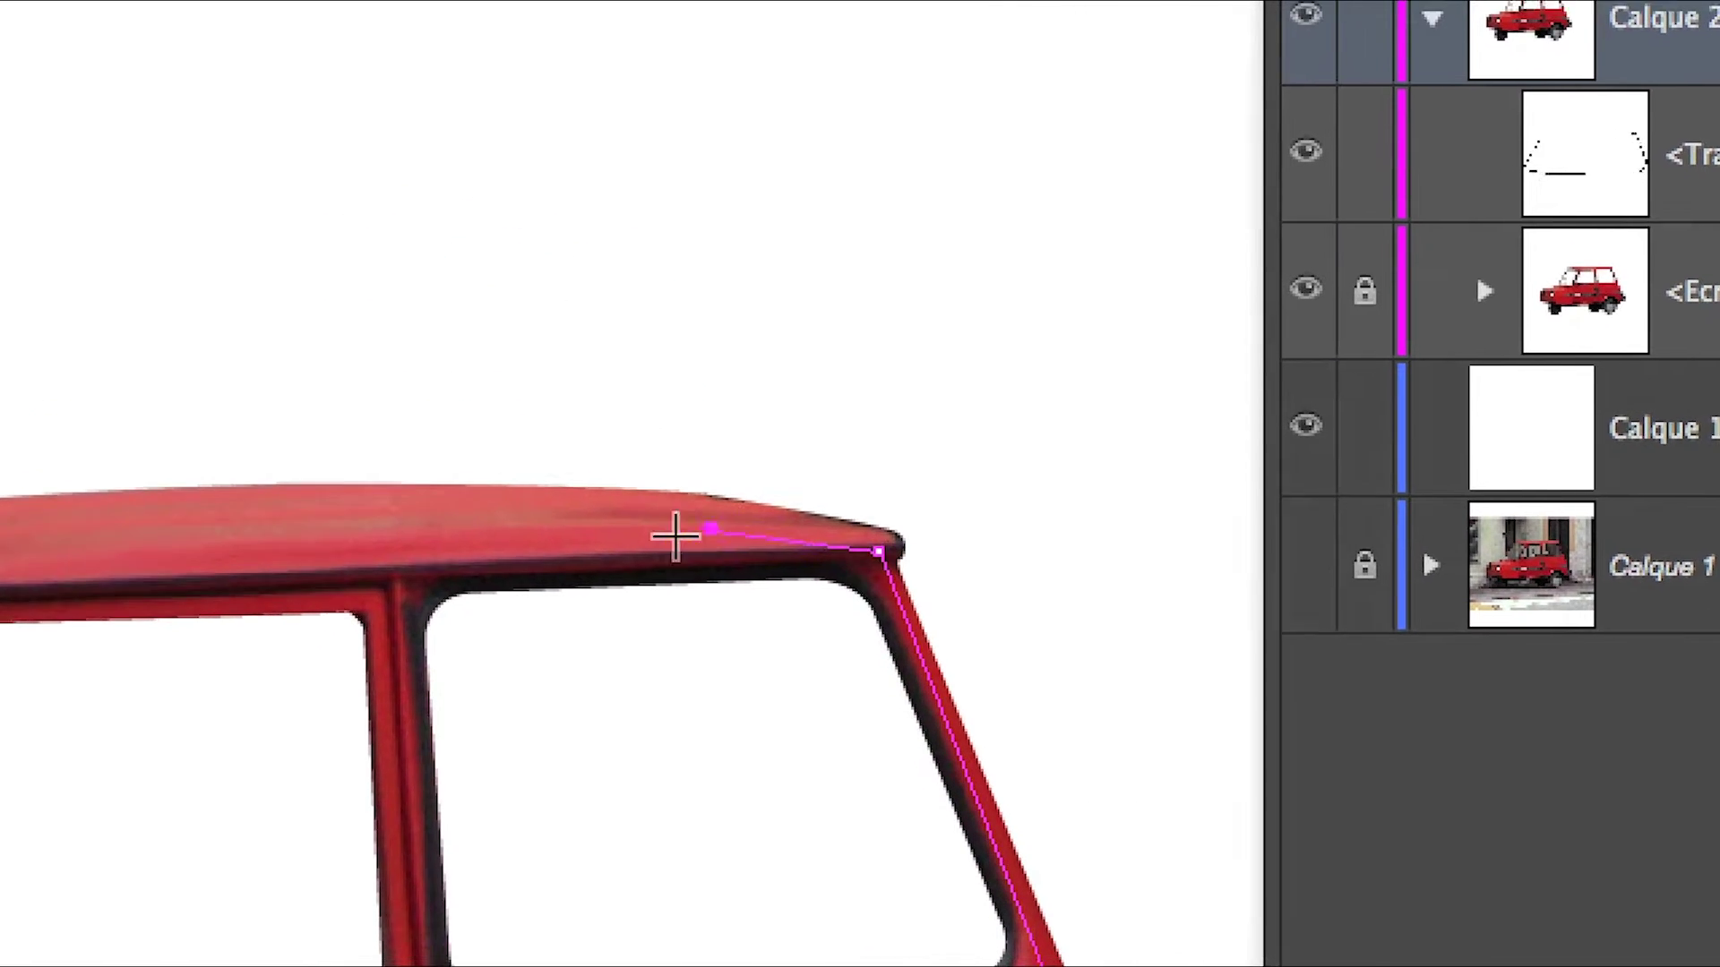
pyautogui.moveTo(503, 541); pyautogui.dragTo(603, 534)
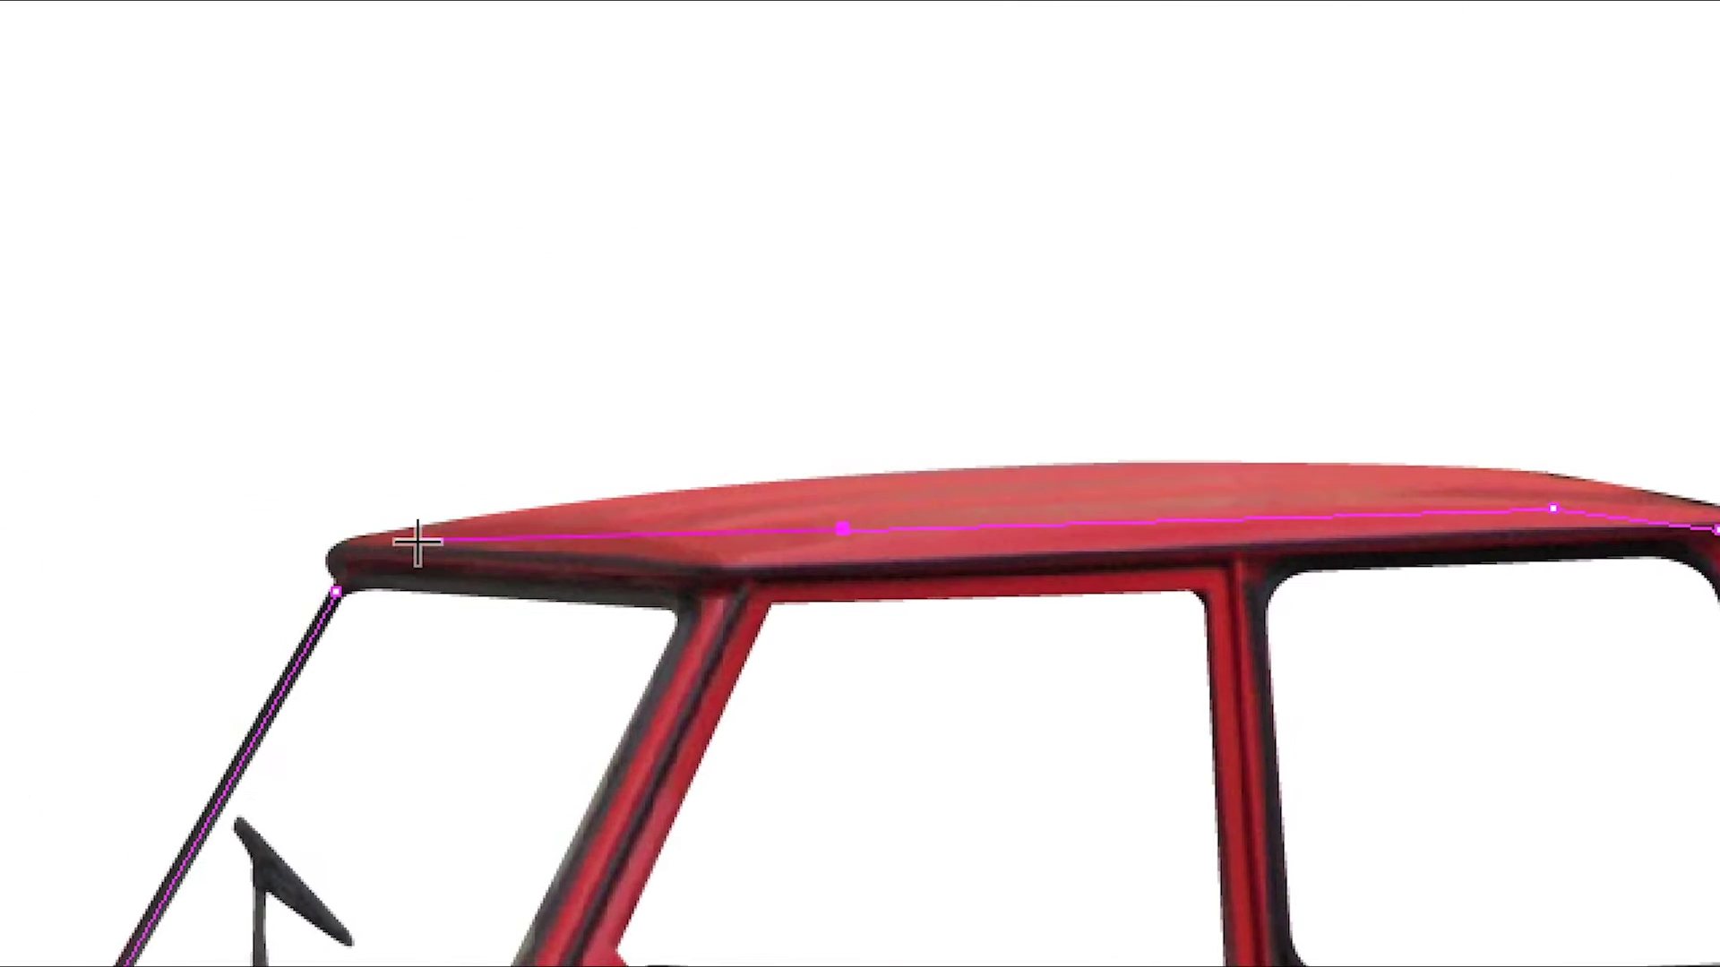
pyautogui.click(416, 541)
pyautogui.click(335, 592)
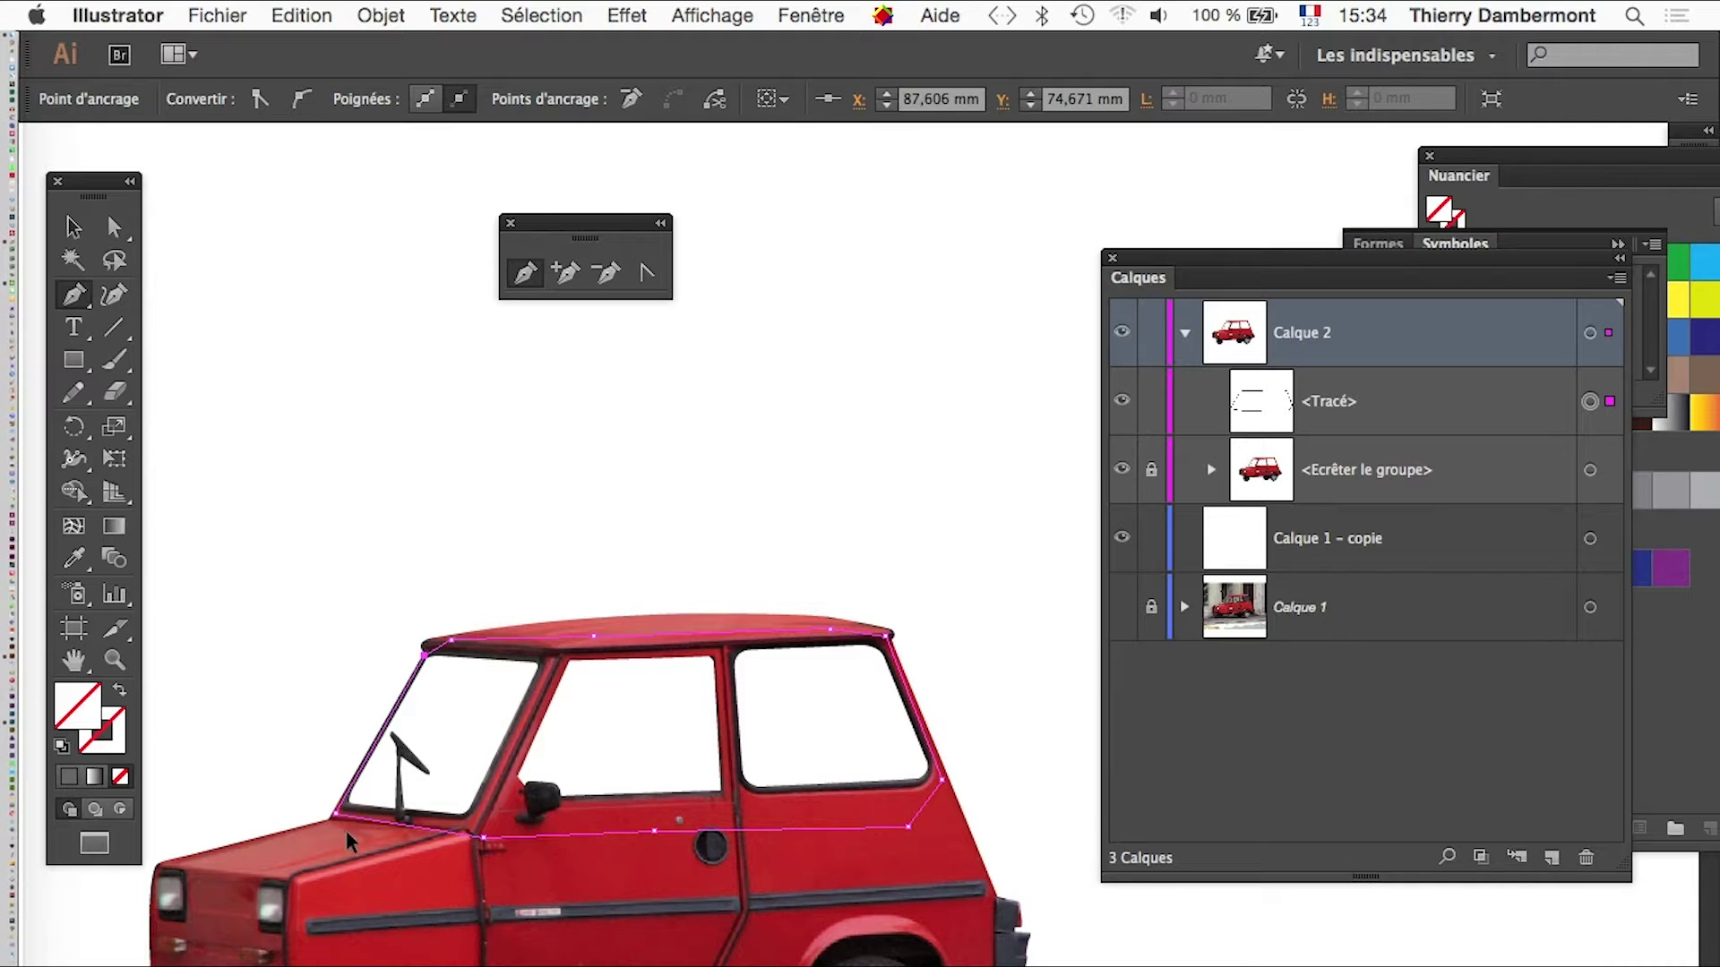
pyautogui.press('super+Tab')
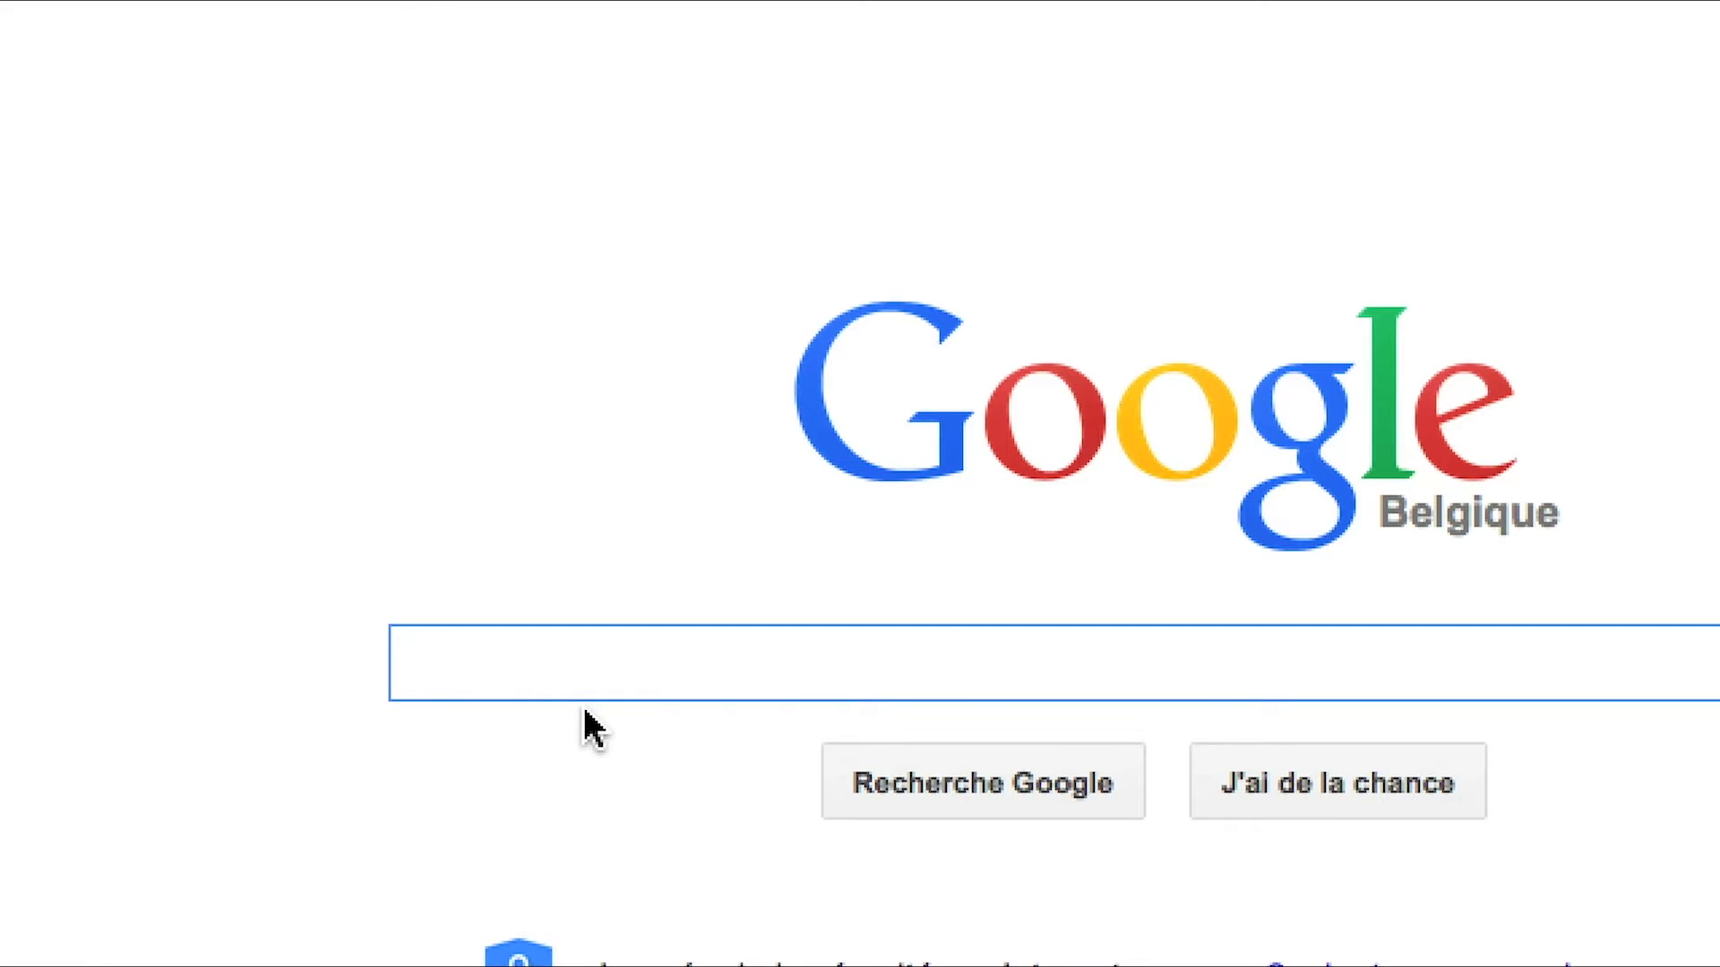
# Step: Search Google for clouds "public domain"
pyautogui.write('clouds')
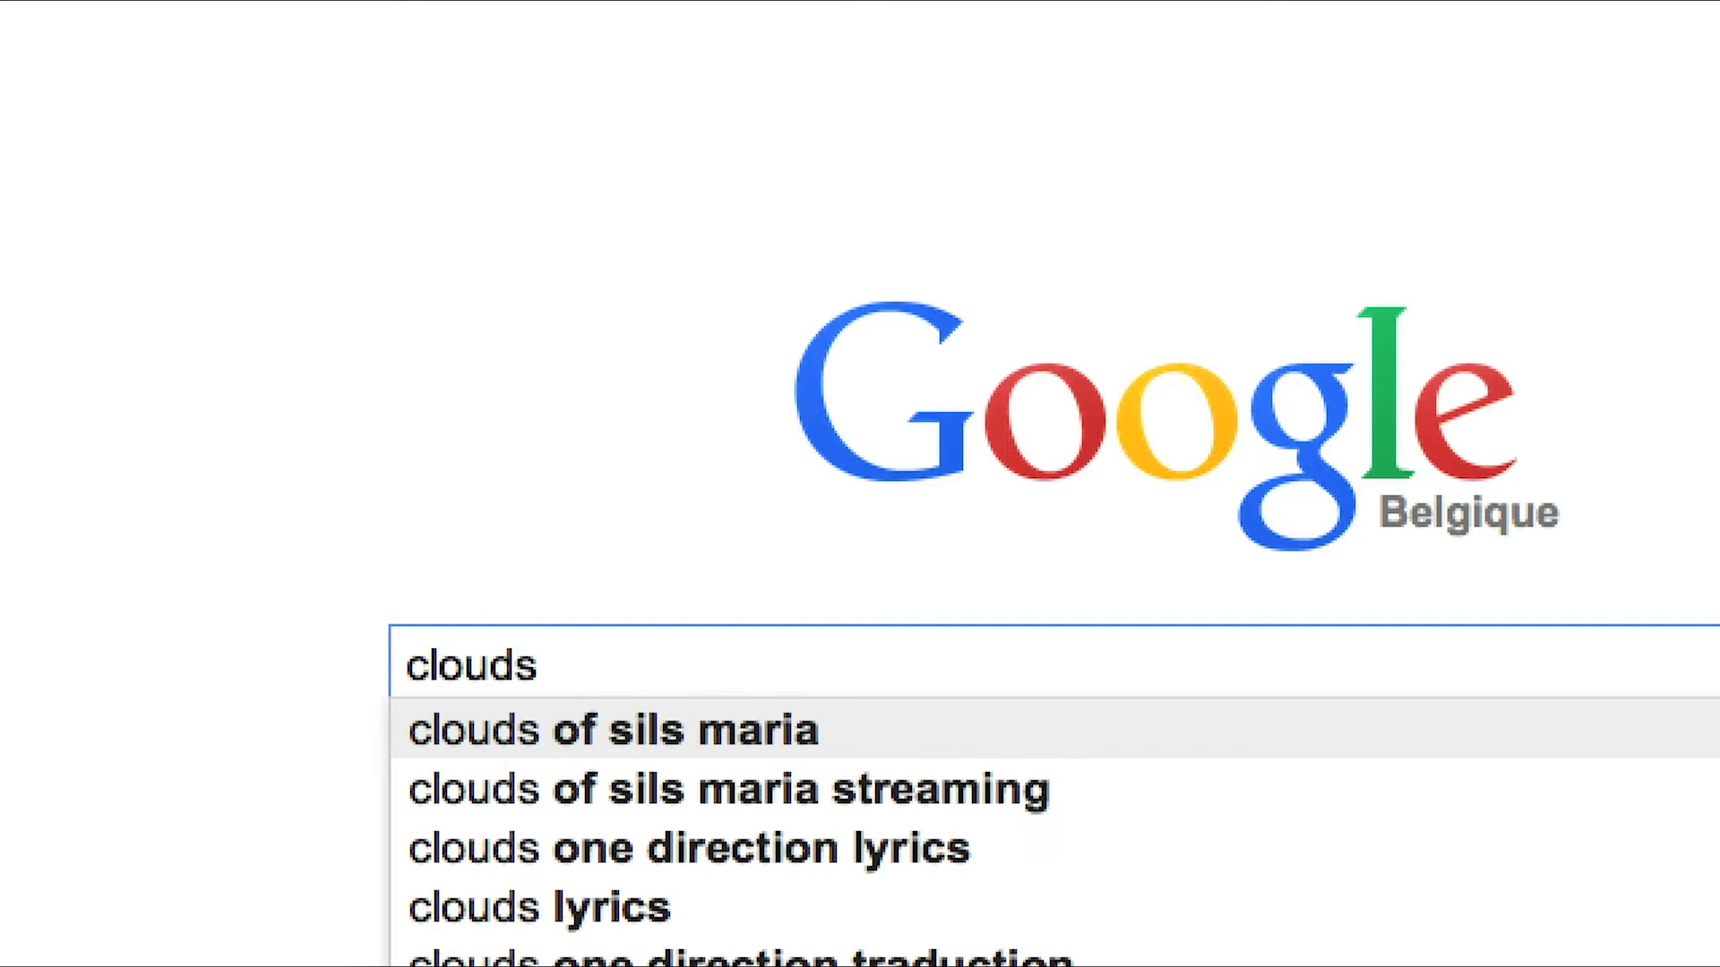
pyautogui.write(' "public dom')
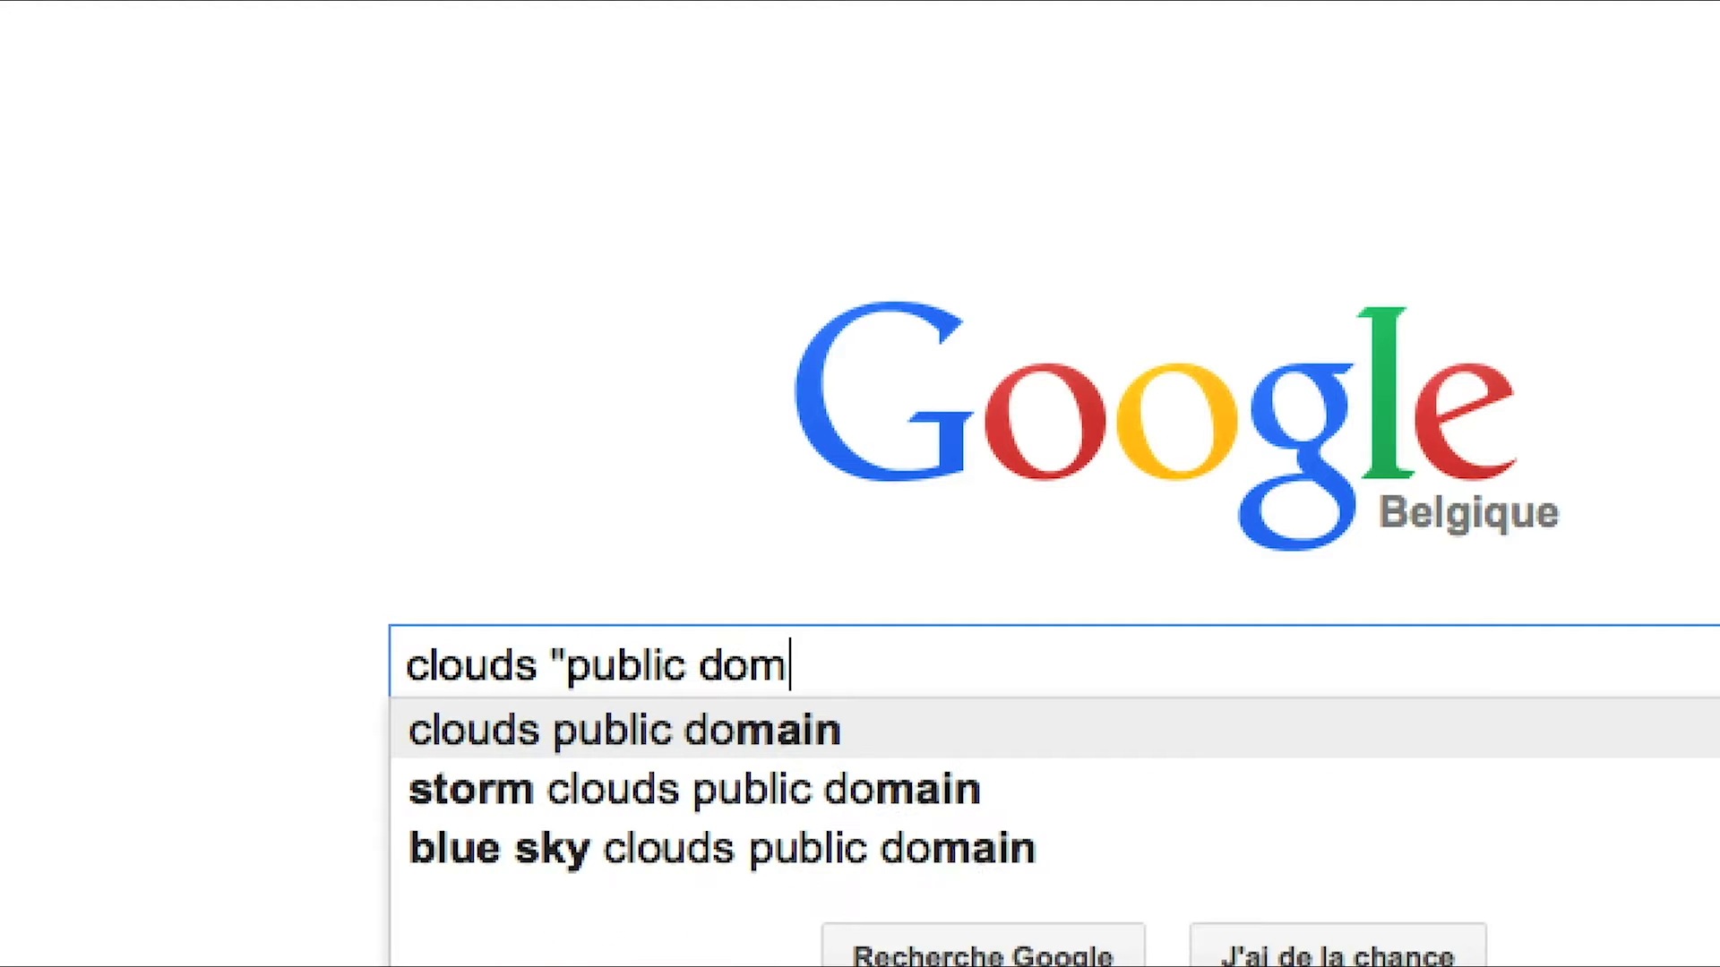
pyautogui.write('ain"')
pyautogui.press('Return')
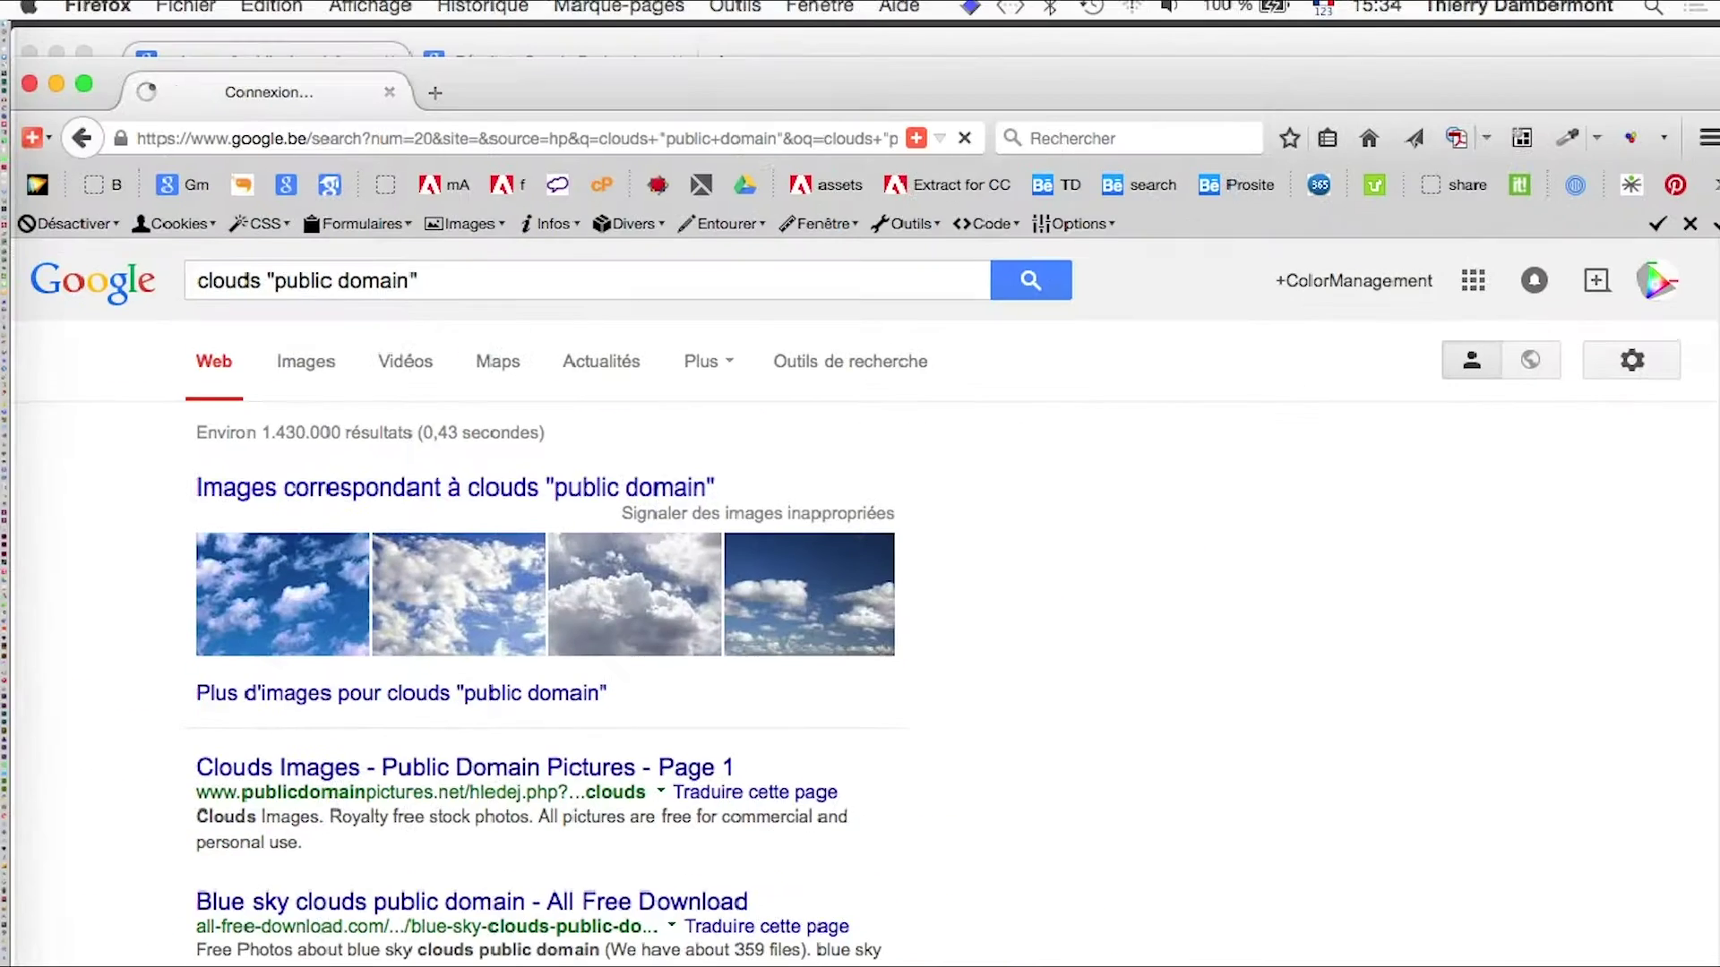
# Step: Browse Google Images cloud results and open a blue-sky cloud photo in a new tab
pyautogui.click(309, 367)
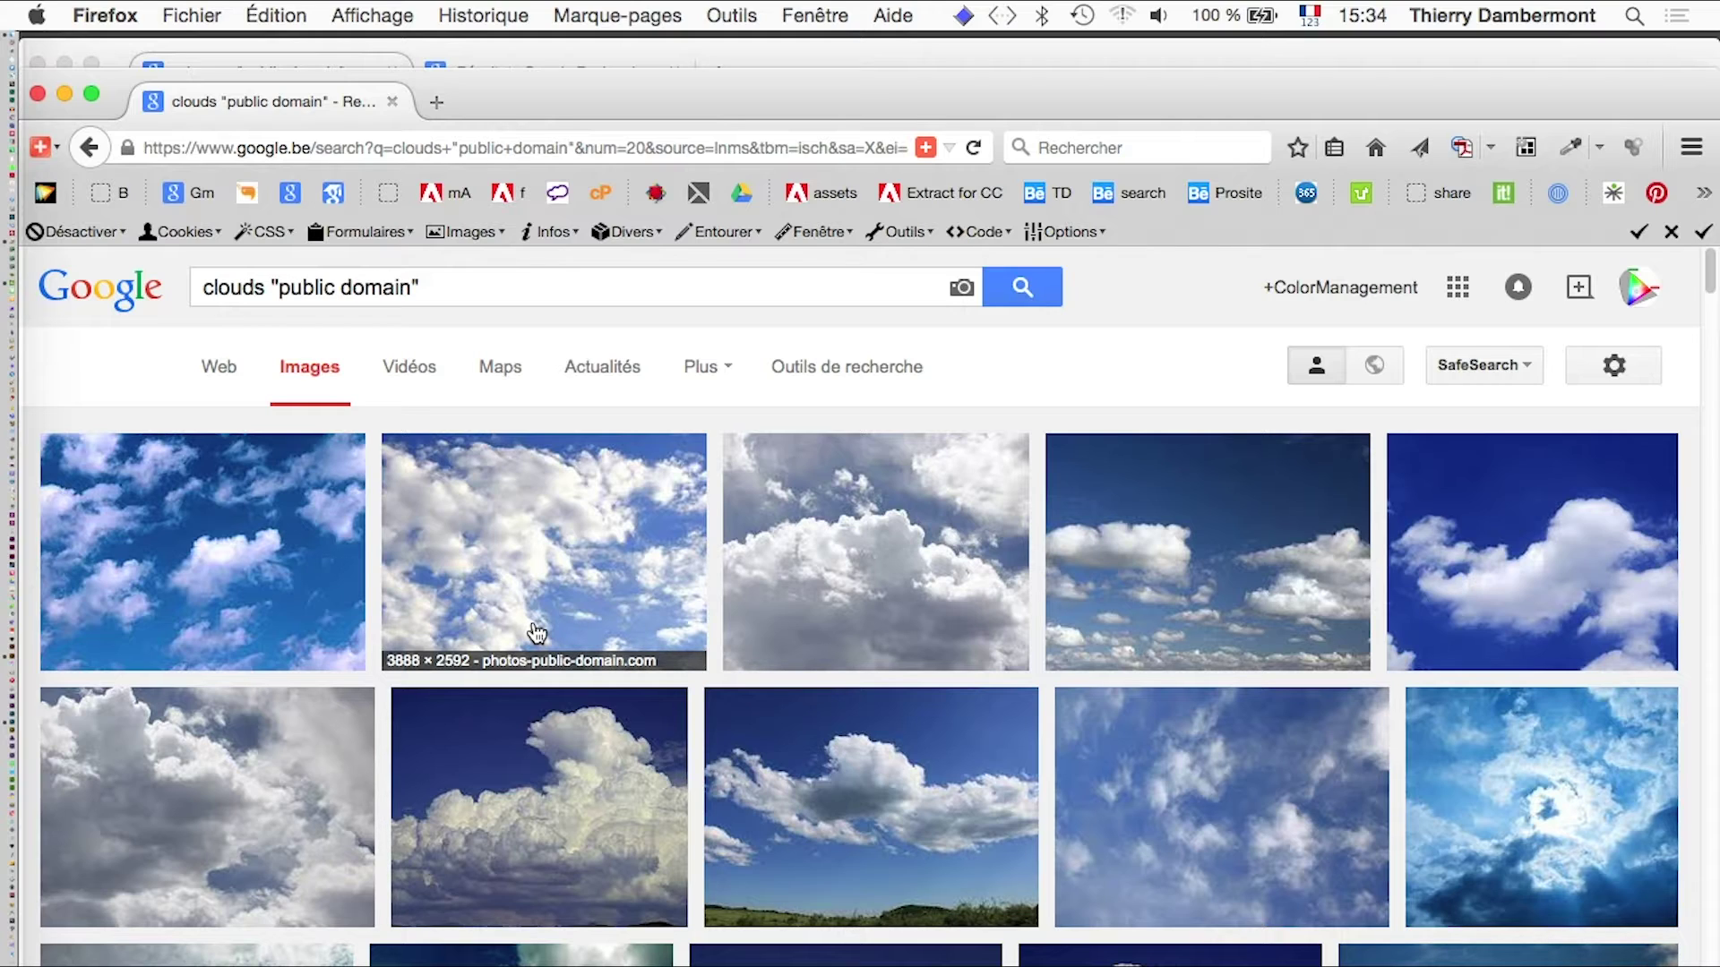
pyautogui.scroll(-5, 877, 783)
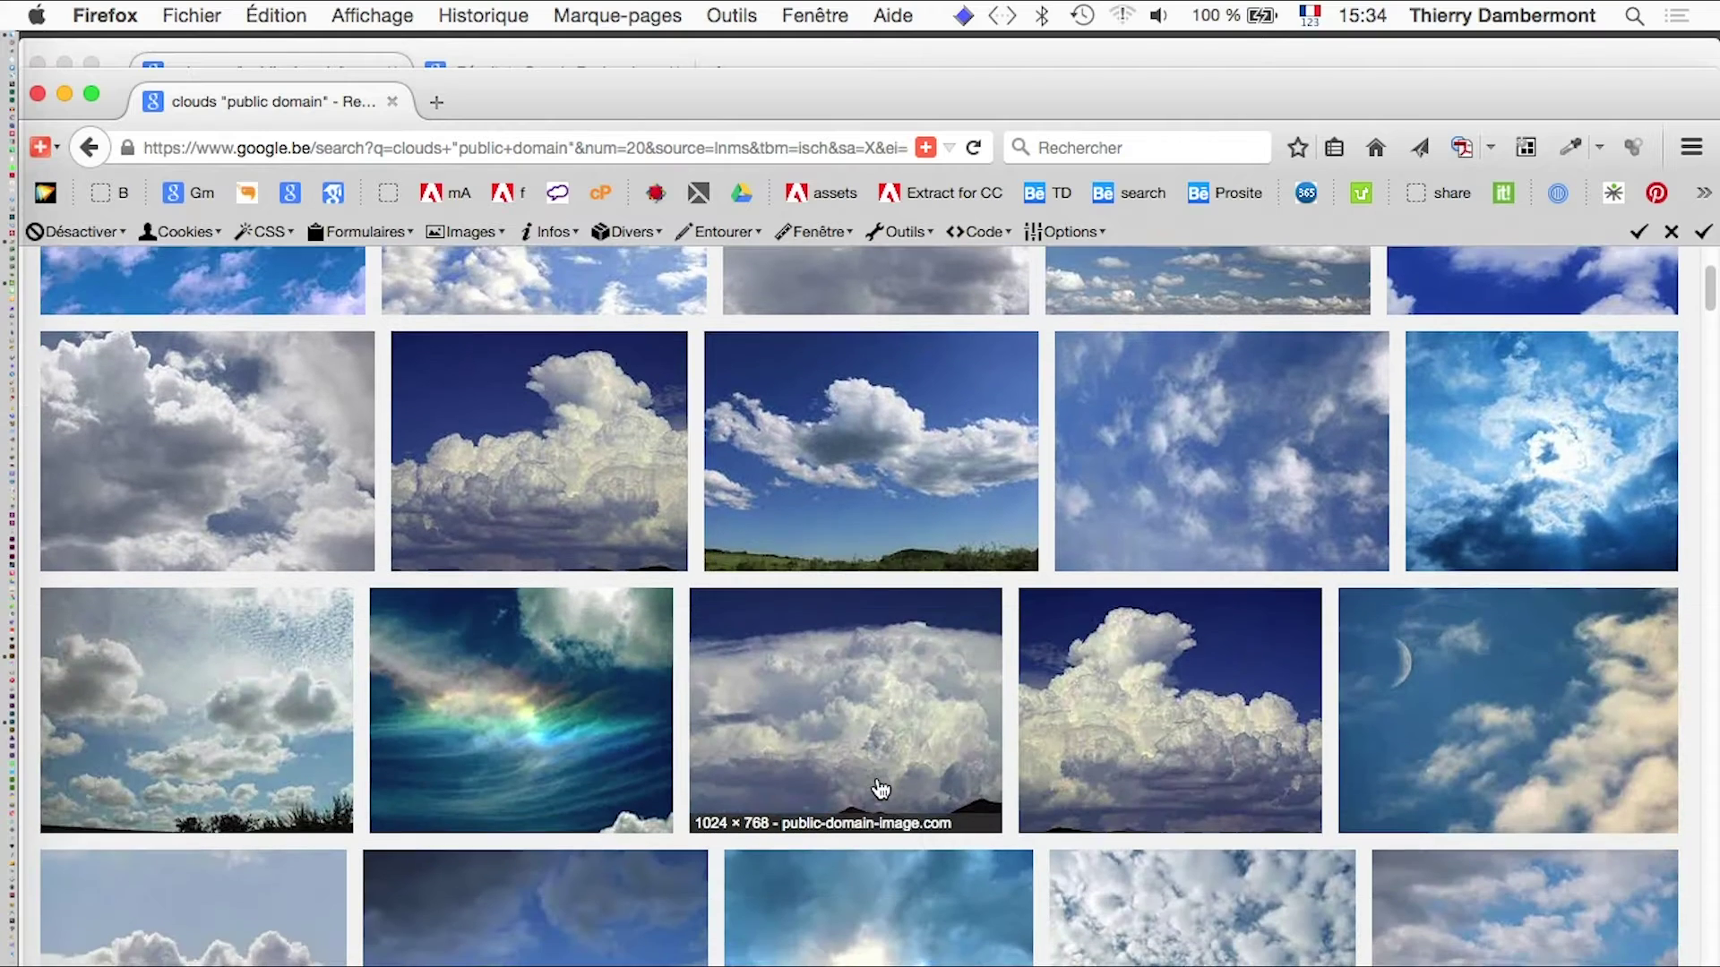
pyautogui.scroll(-5, 867, 796)
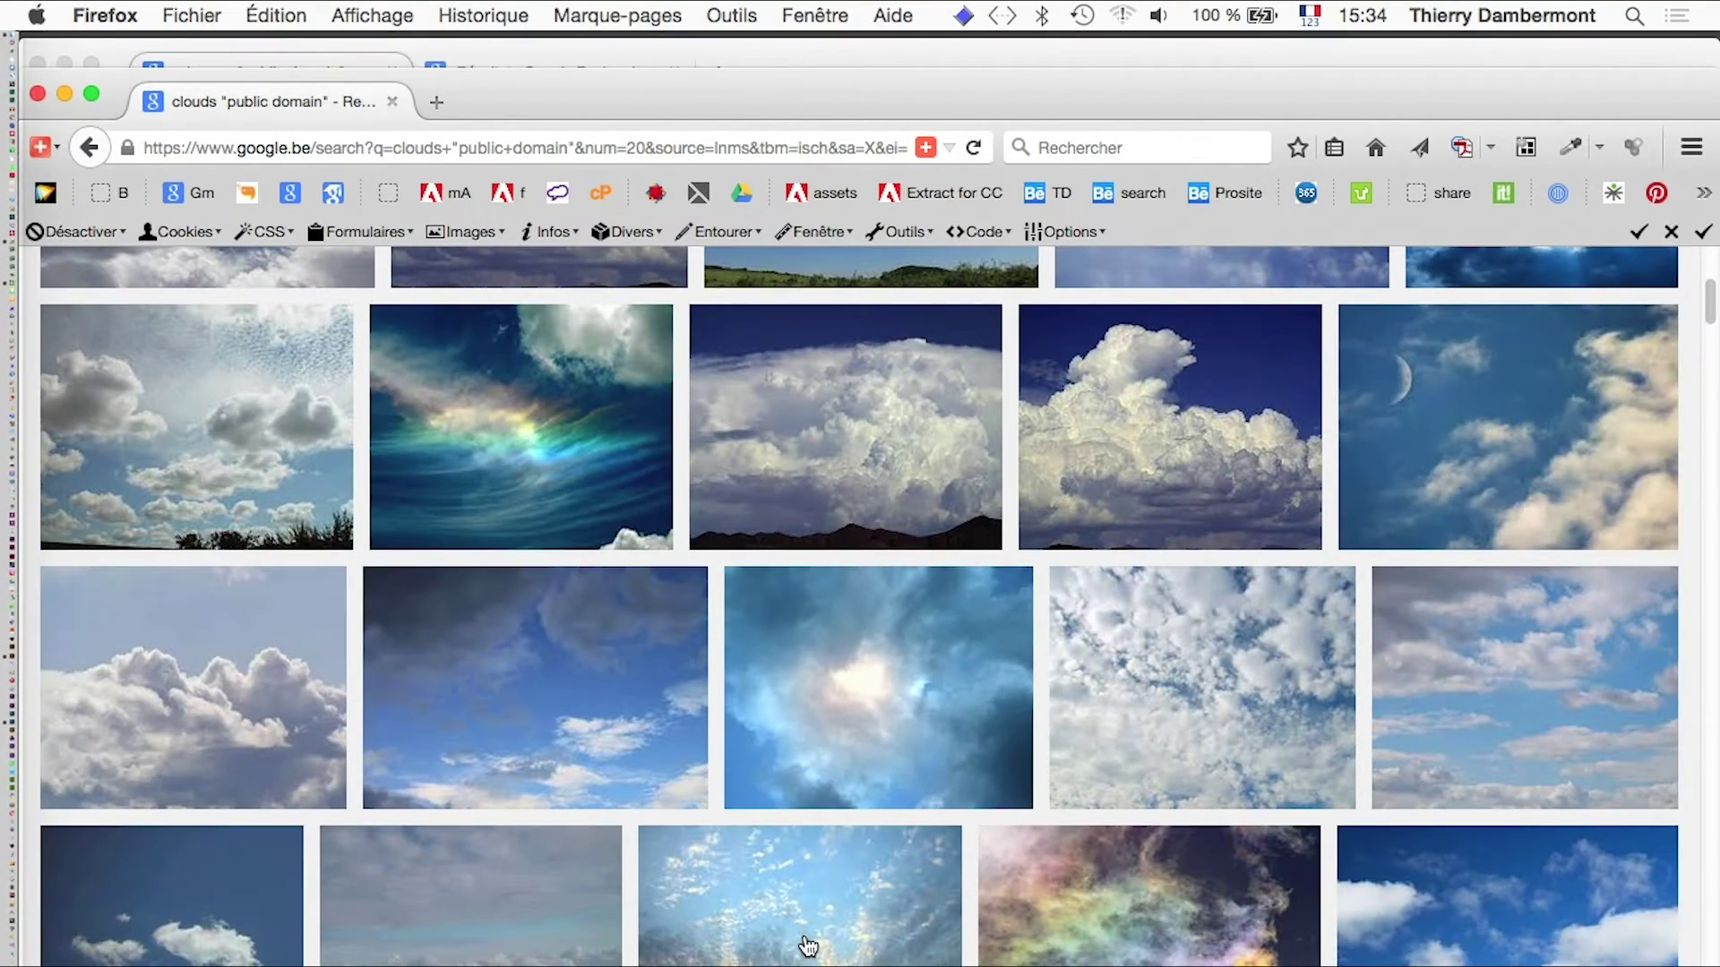
pyautogui.scroll(1, 812, 948)
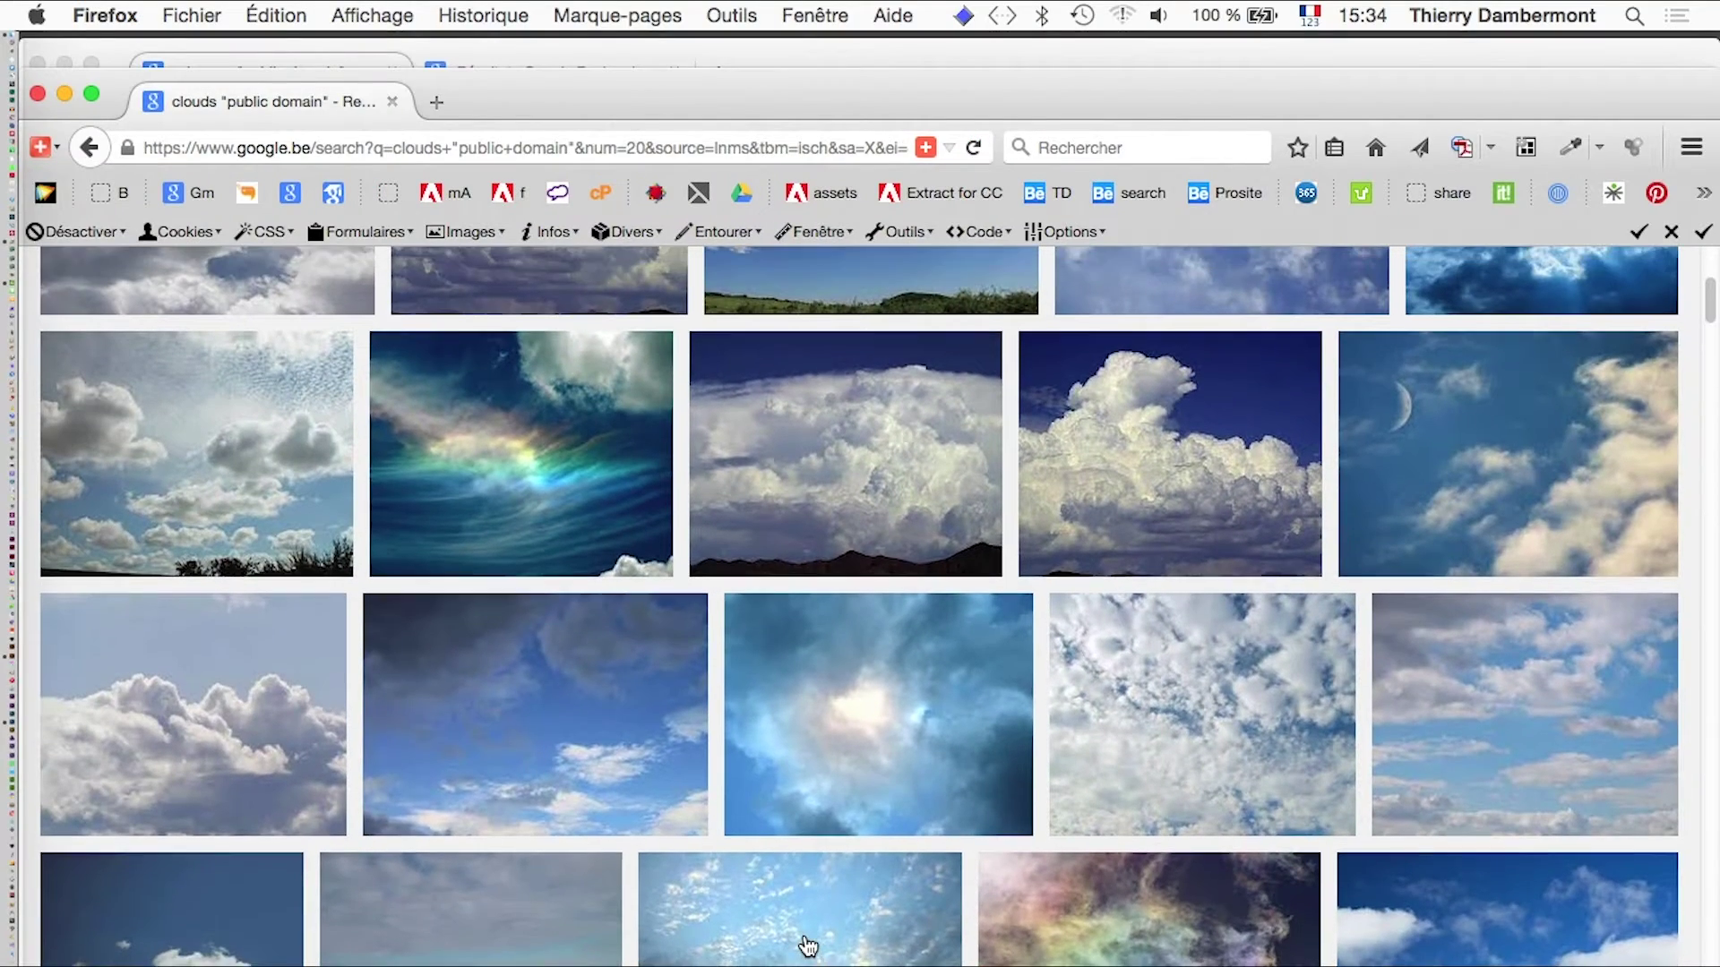
pyautogui.scroll(2, 812, 948)
pyautogui.scroll(2, 813, 948)
pyautogui.scroll(2, 810, 947)
pyautogui.scroll(2, 808, 947)
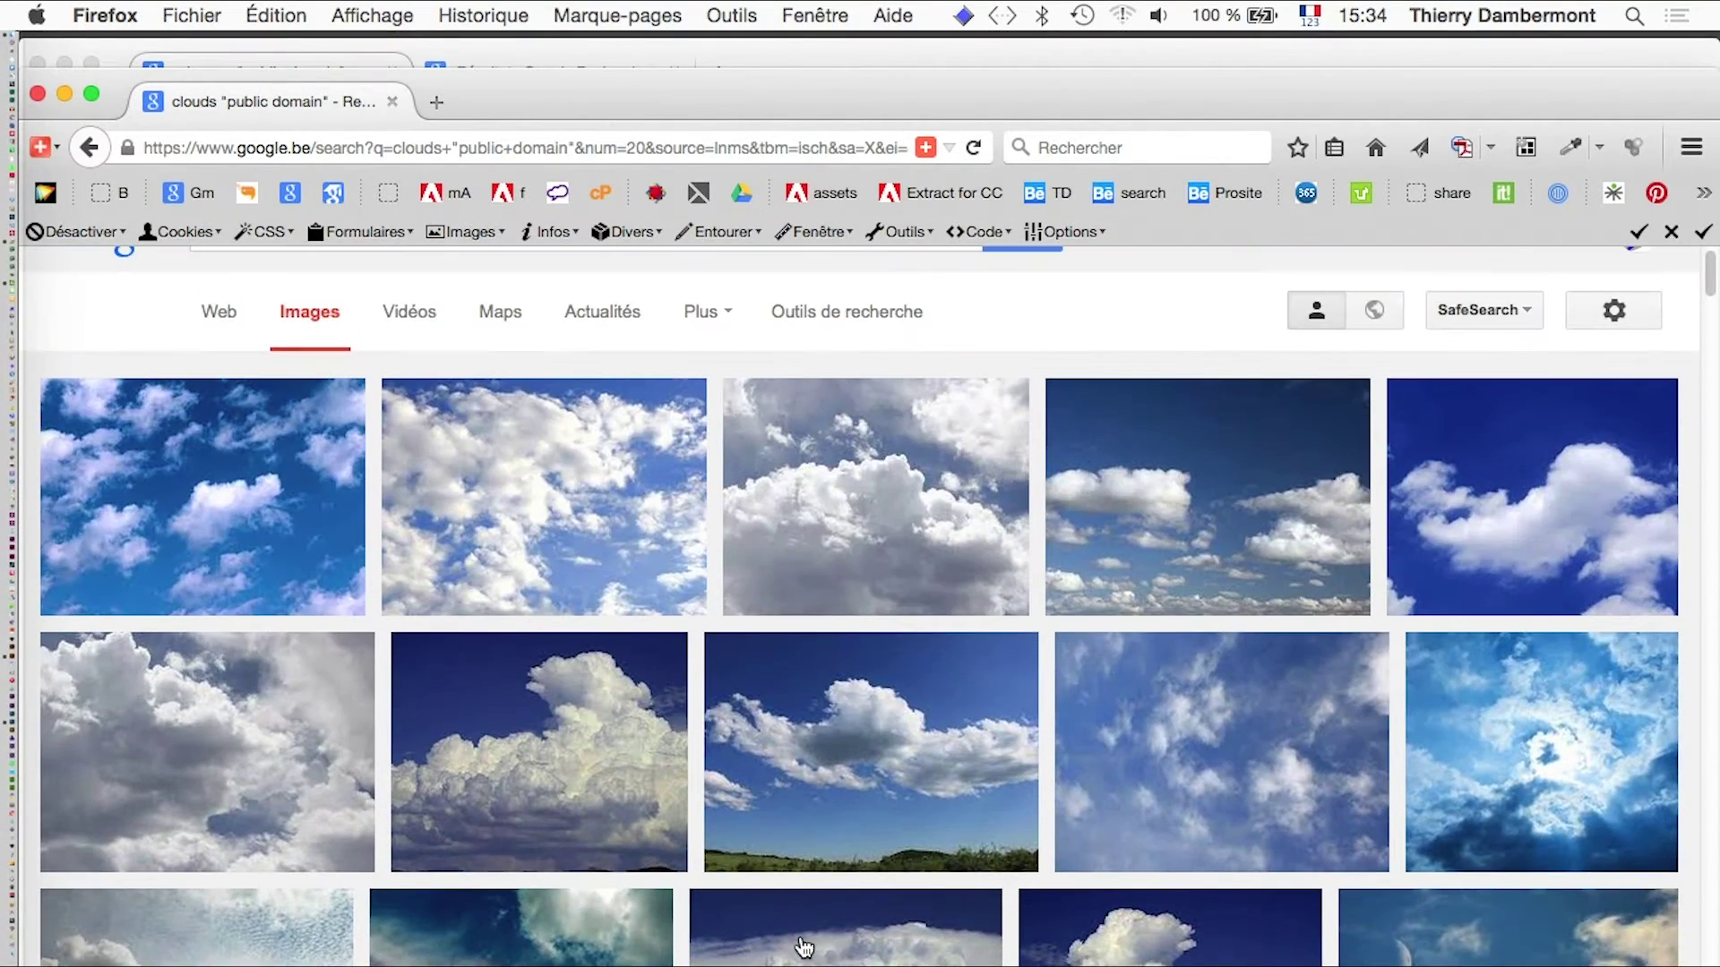
pyautogui.scroll(2, 803, 947)
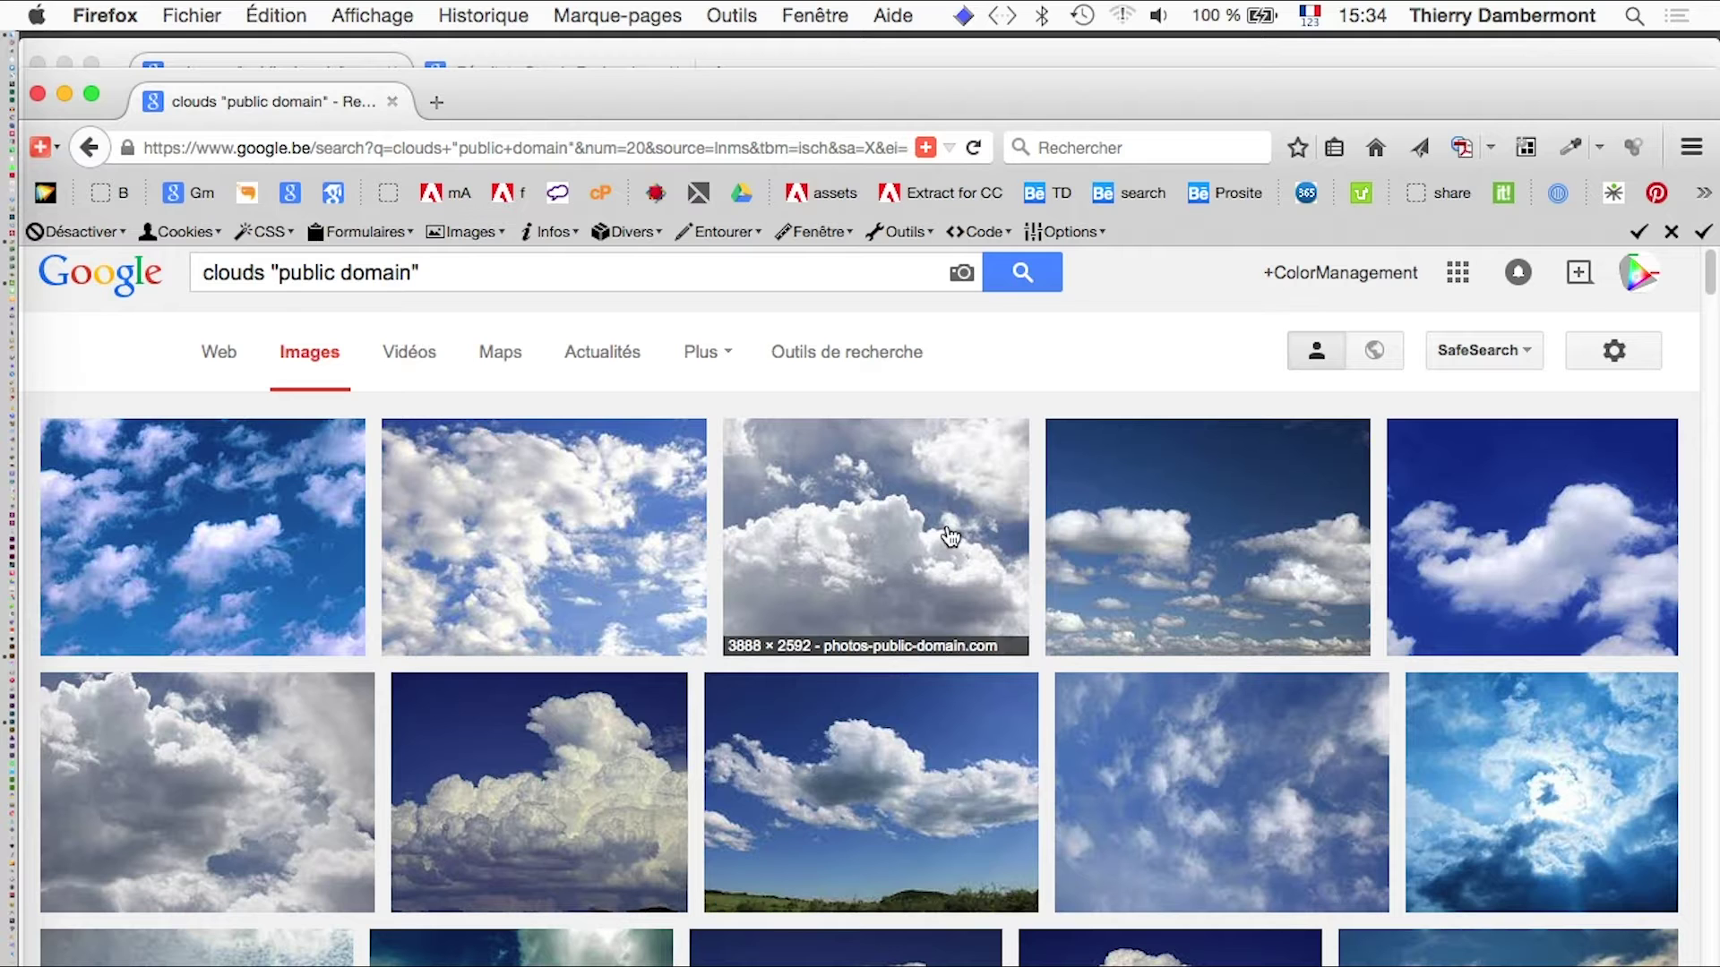
pyautogui.scroll(-5, 943, 777)
pyautogui.scroll(-3, 932, 779)
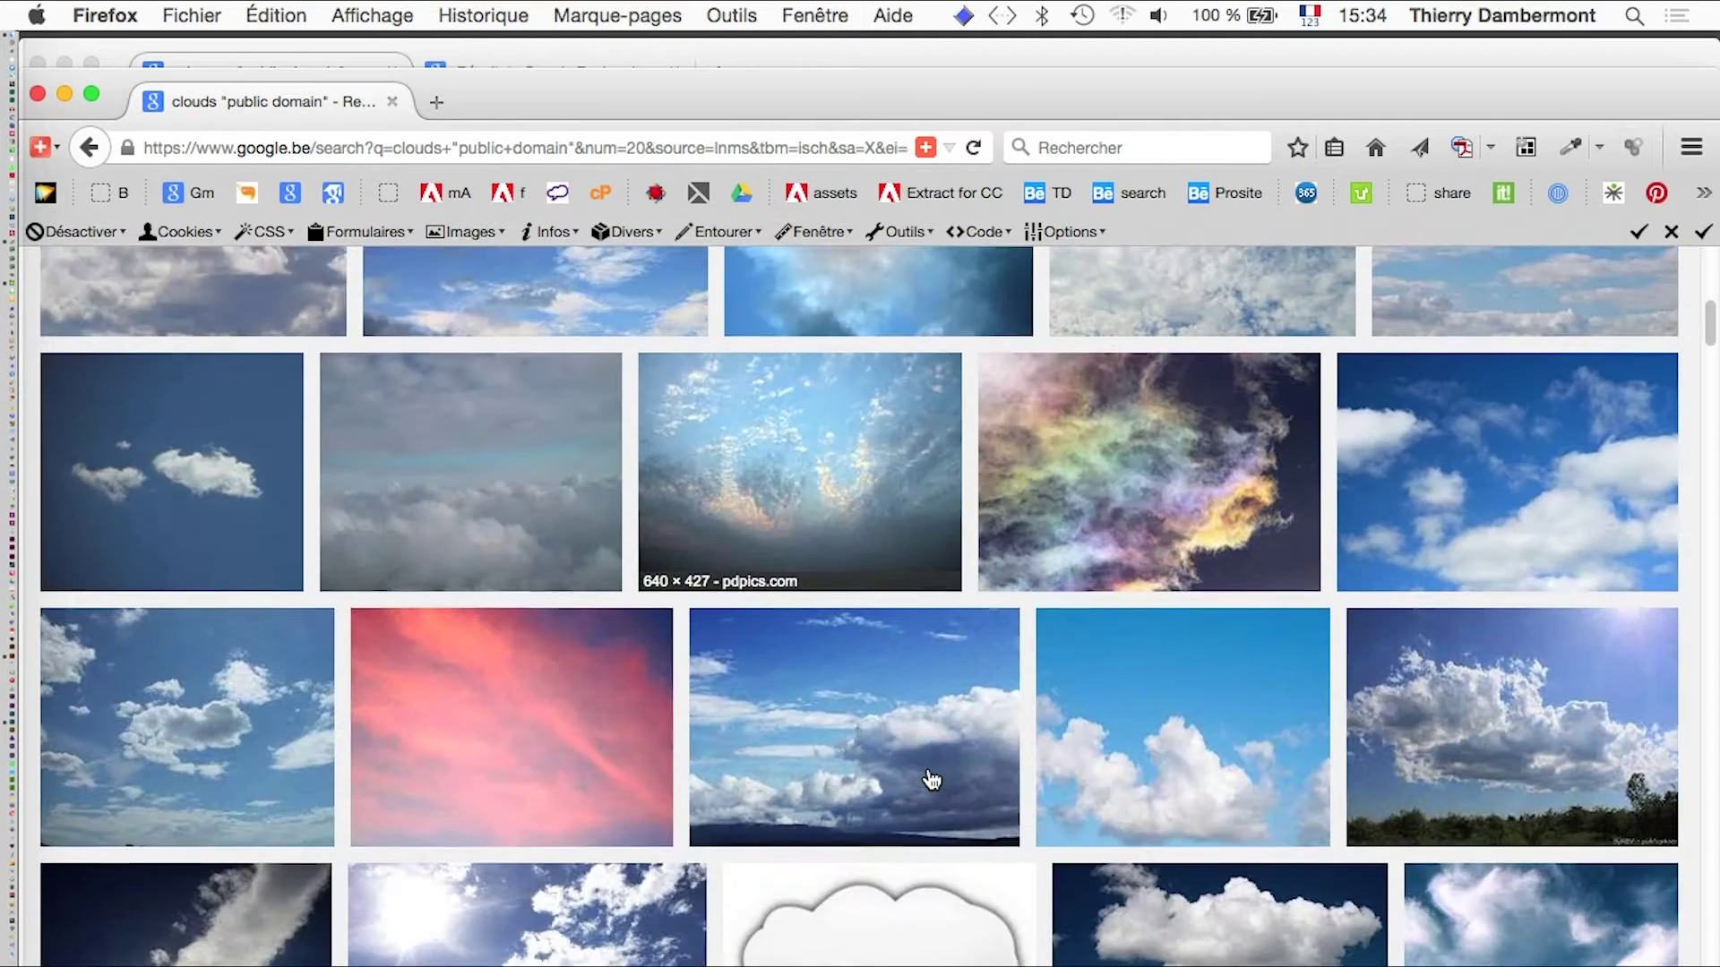
pyautogui.keyDown('super'); pyautogui.click(894, 688); pyautogui.keyUp('super')
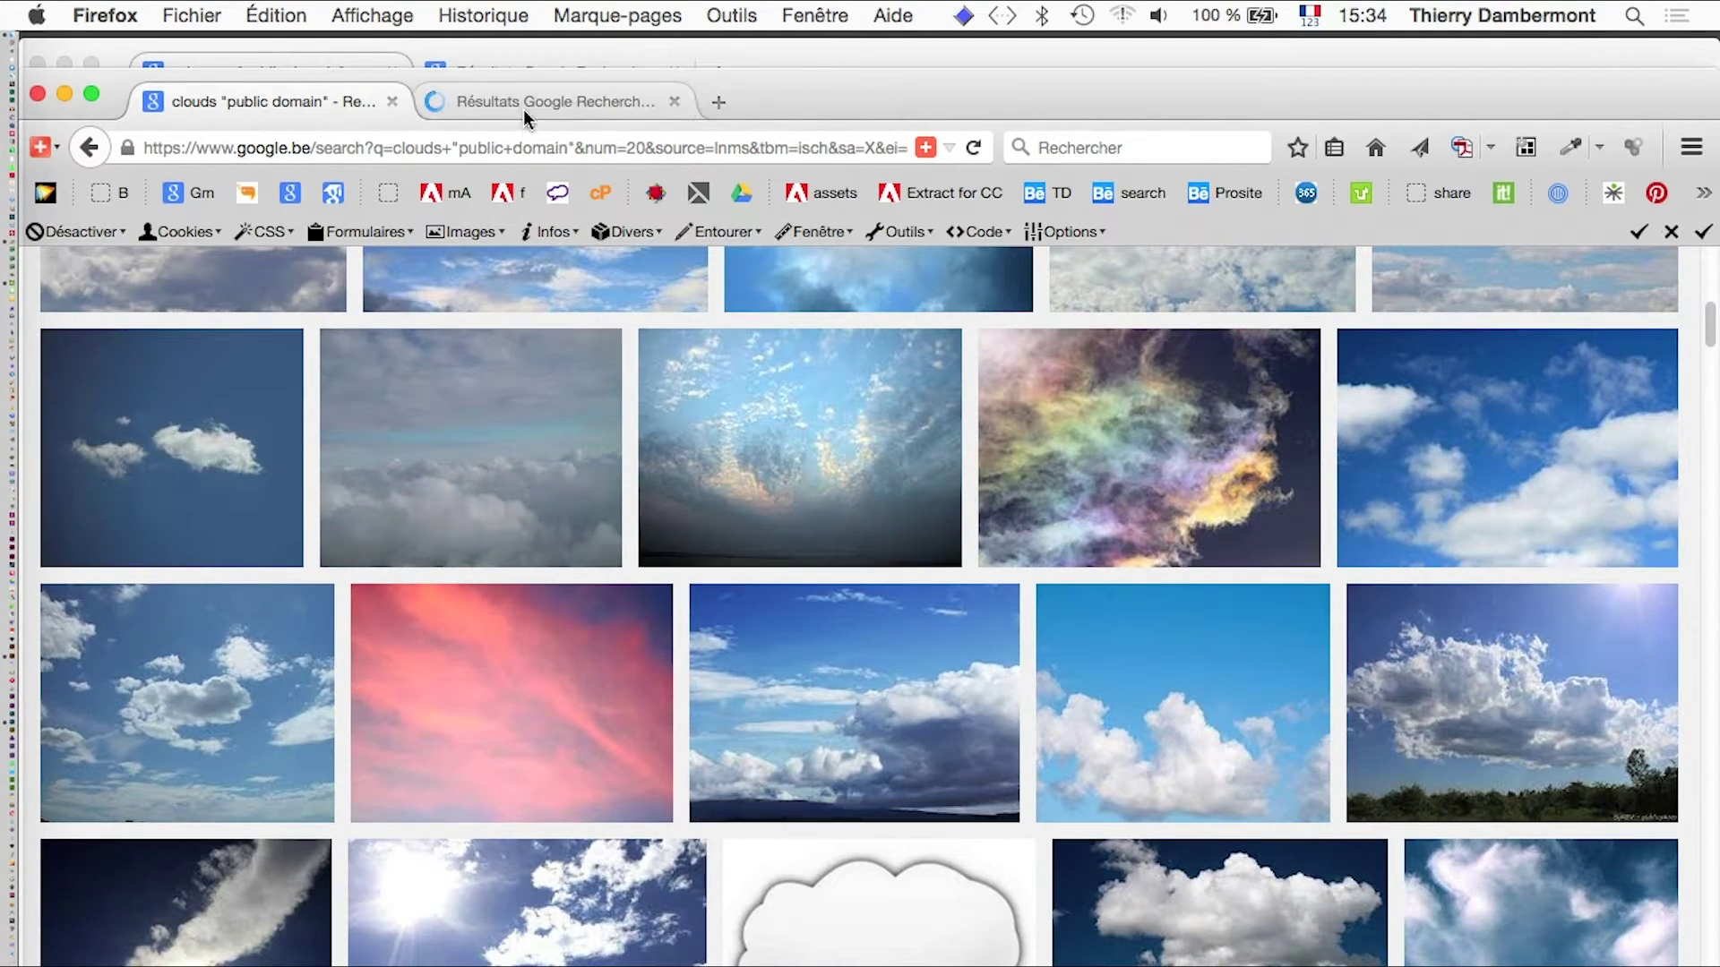
pyautogui.hotkey('ctrl', 'Tab')
# Step: Save the full-size cloud photo as nuages.jpg in the TC initiation AI jour2 folder
pyautogui.click(1383, 687)
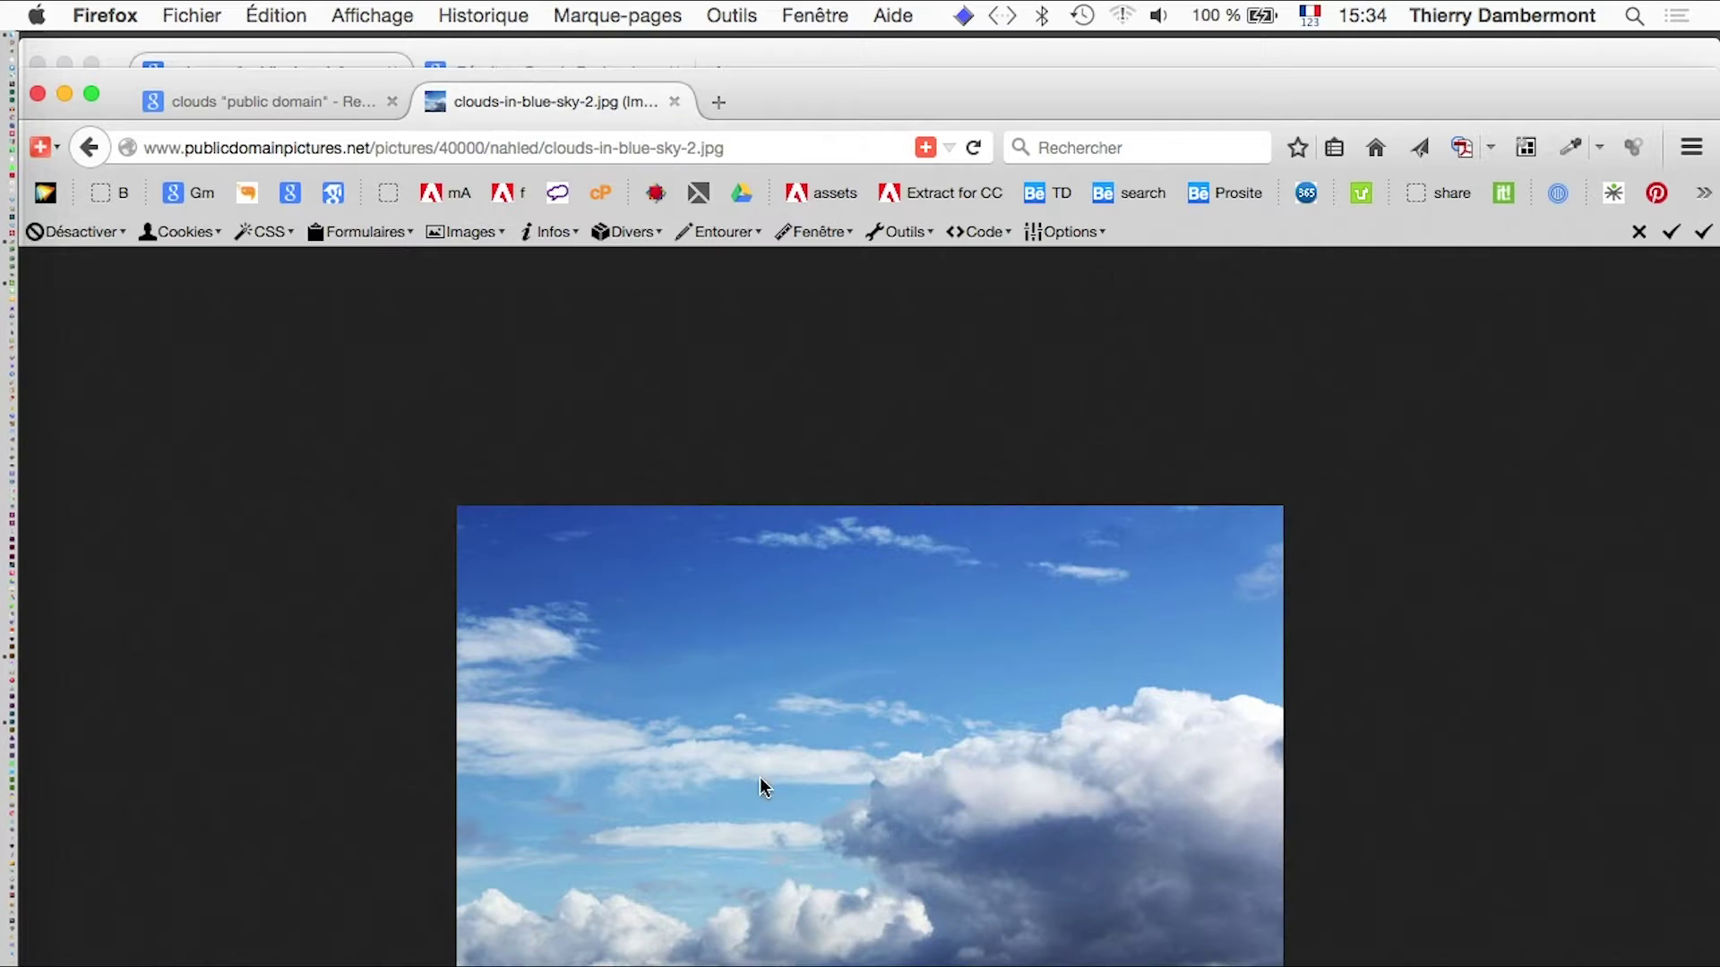
pyautogui.rightClick(728, 768)
pyautogui.click(912, 850)
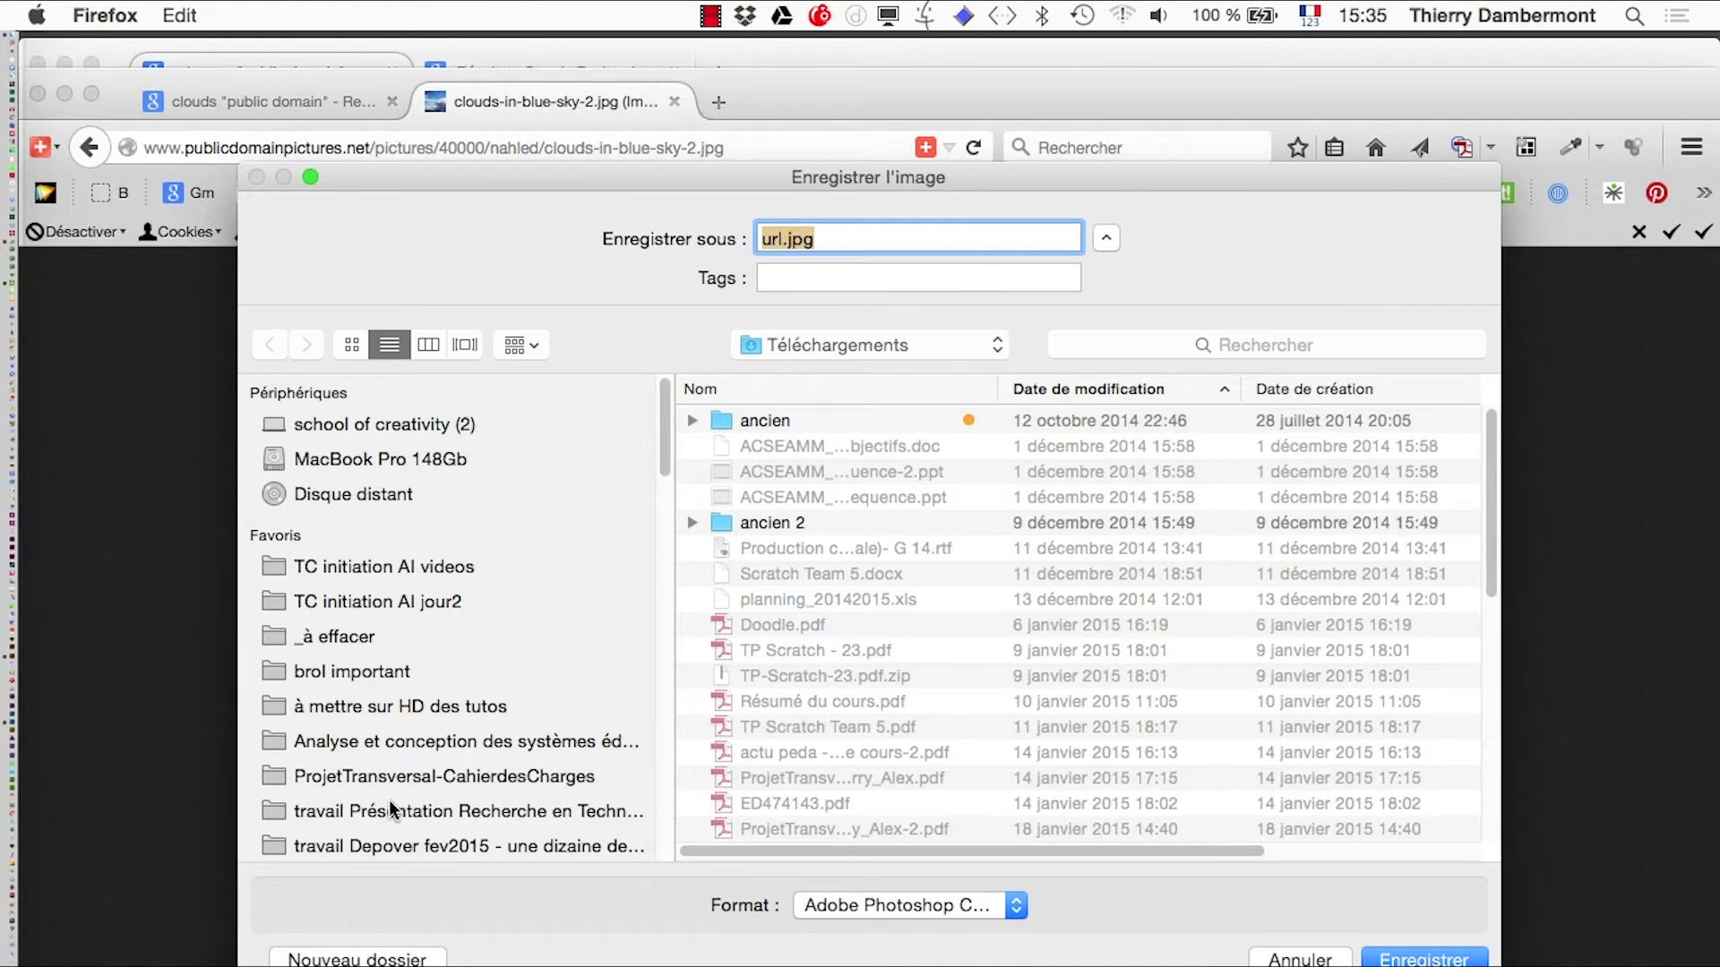
pyautogui.scroll(-2, 420, 722)
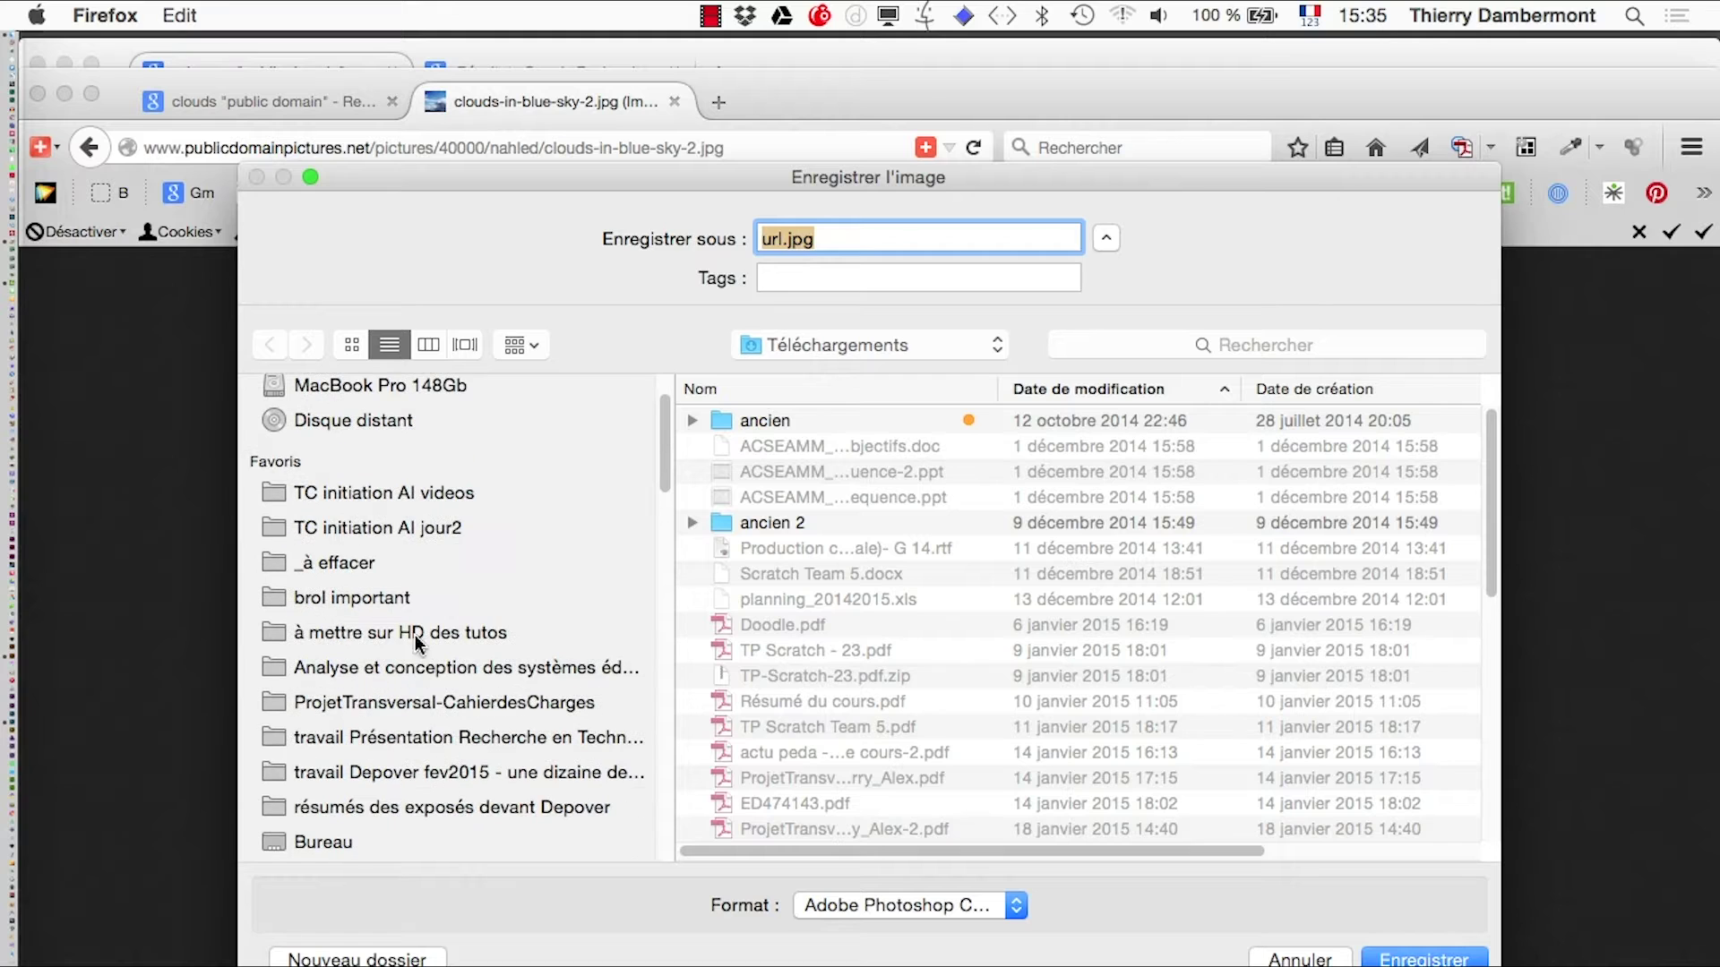
pyautogui.click(420, 528)
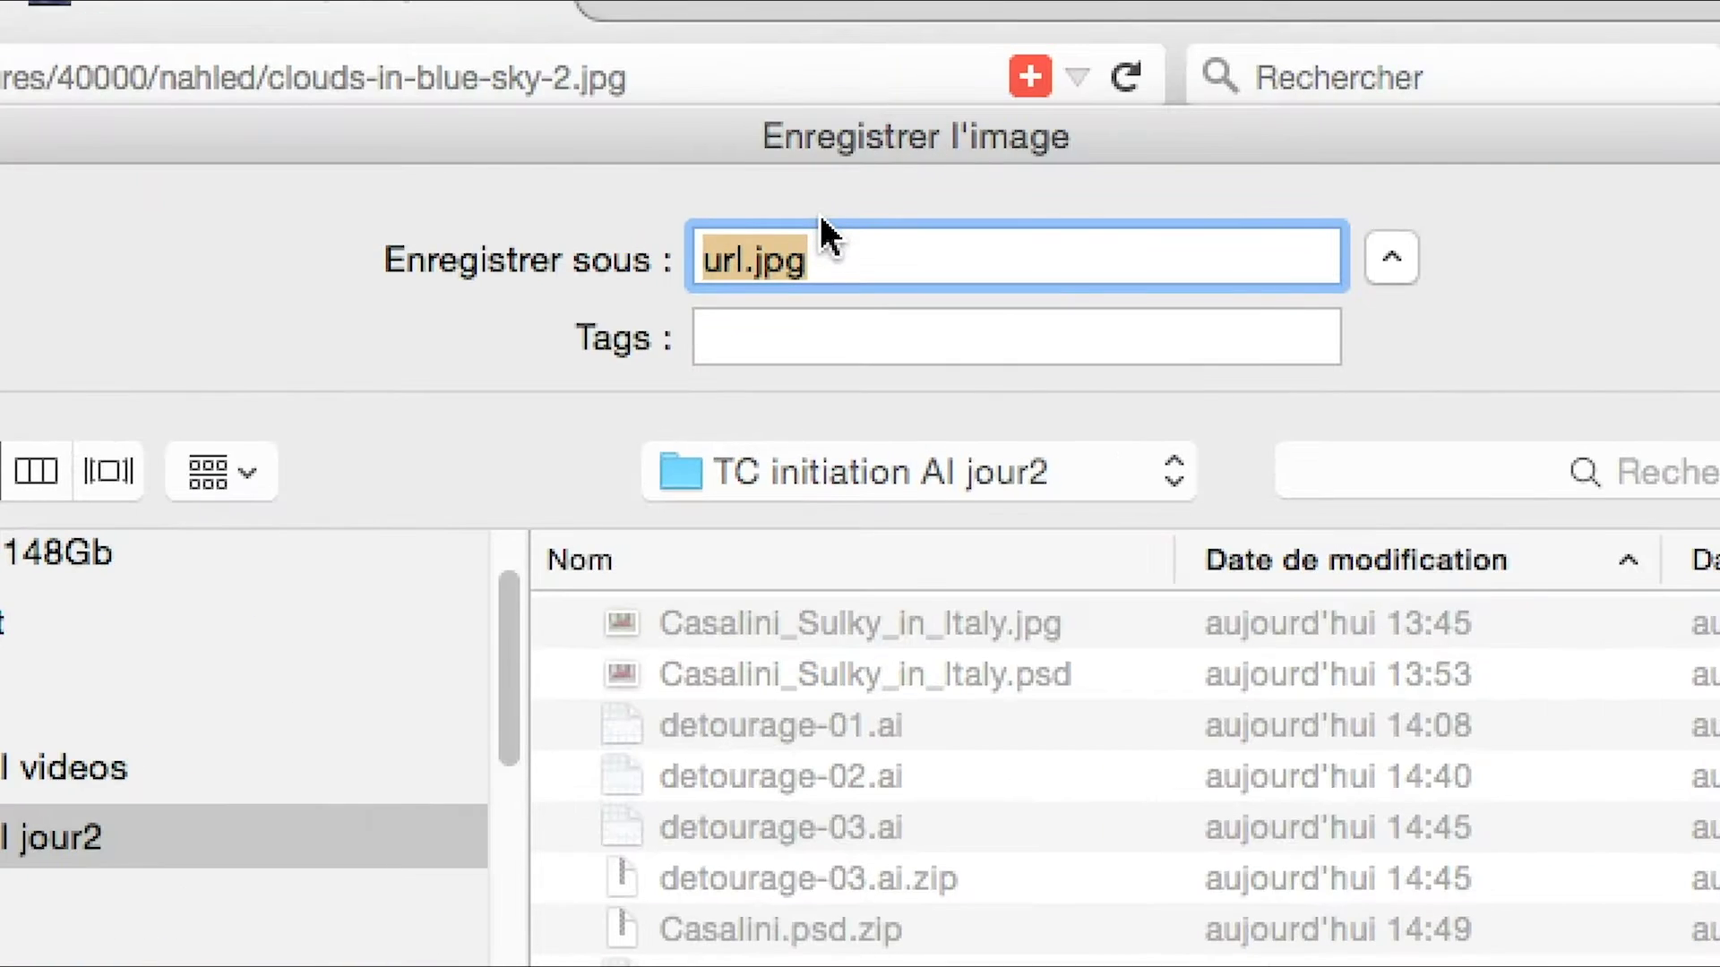
pyautogui.press('Right')
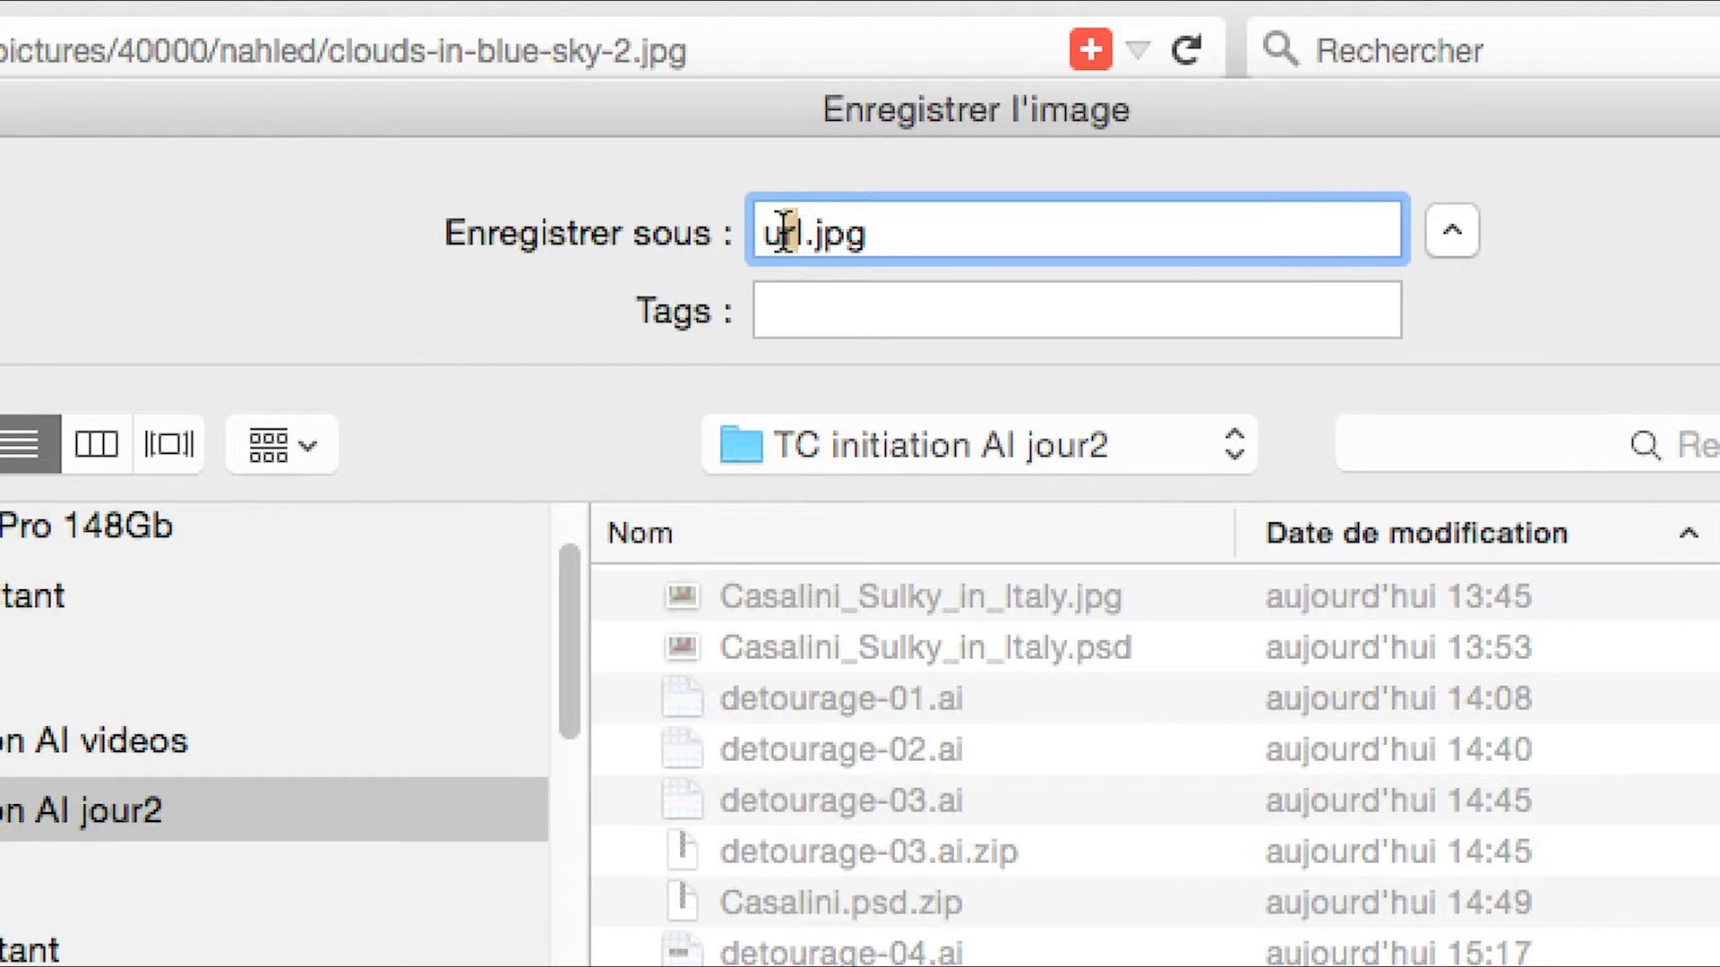
pyautogui.click(778, 231)
pyautogui.moveTo(791, 231); pyautogui.dragTo(739, 234)
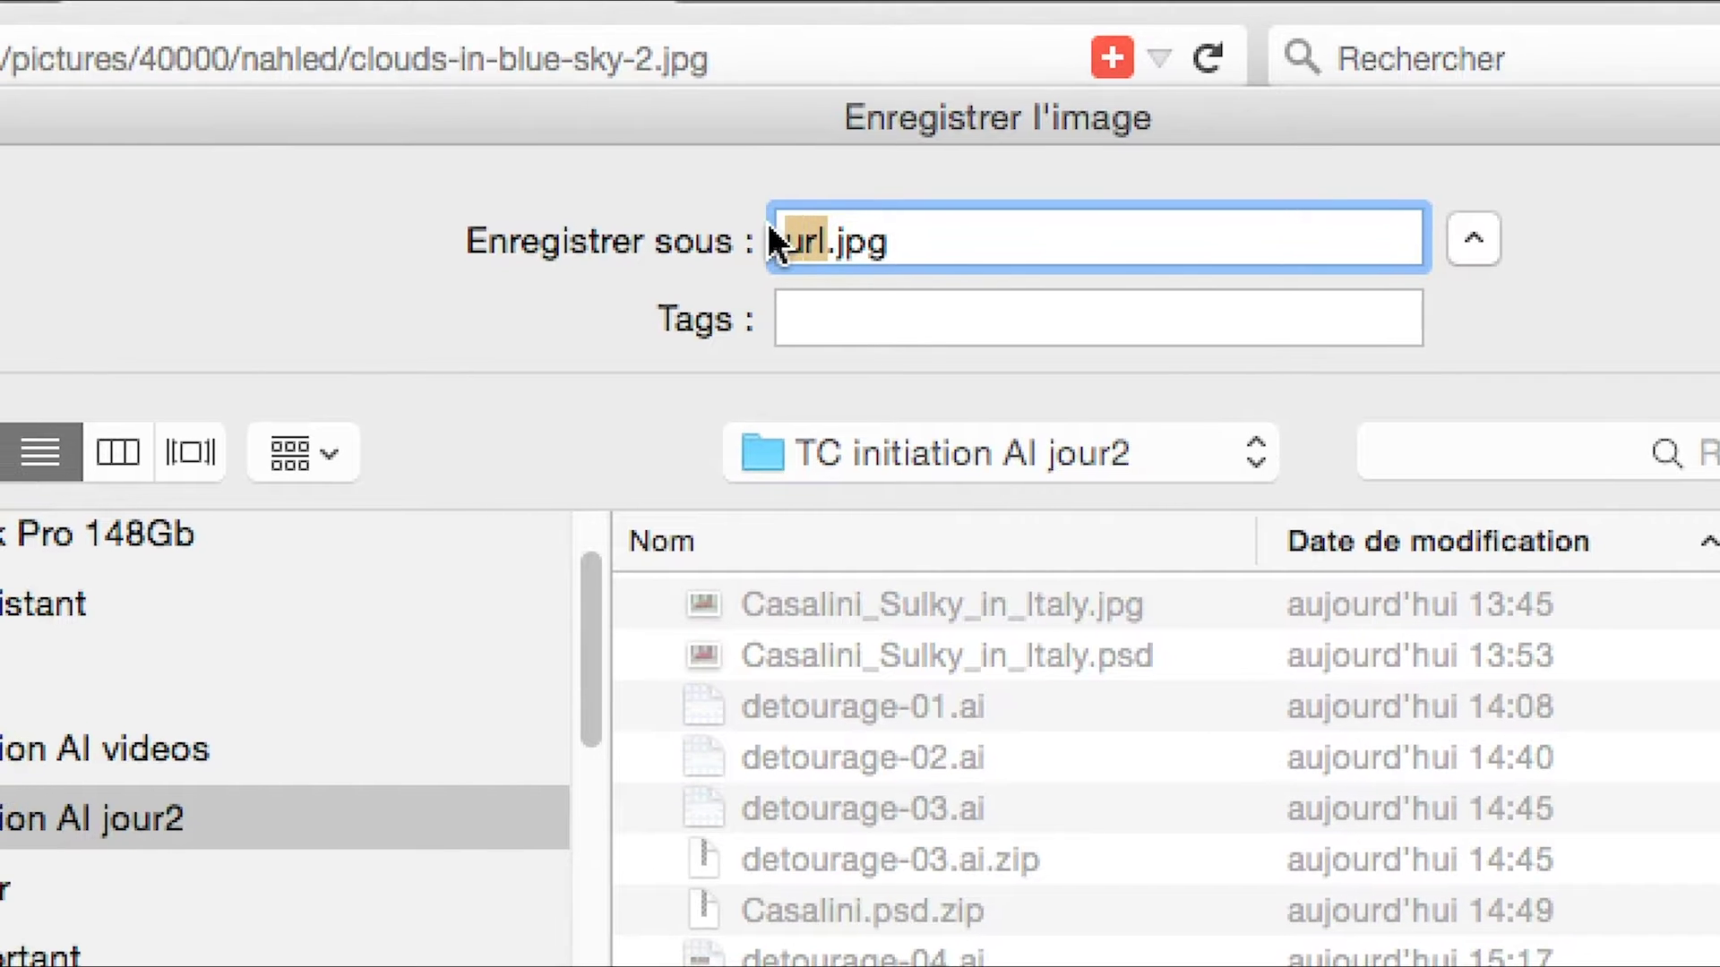
pyautogui.write('nuages')
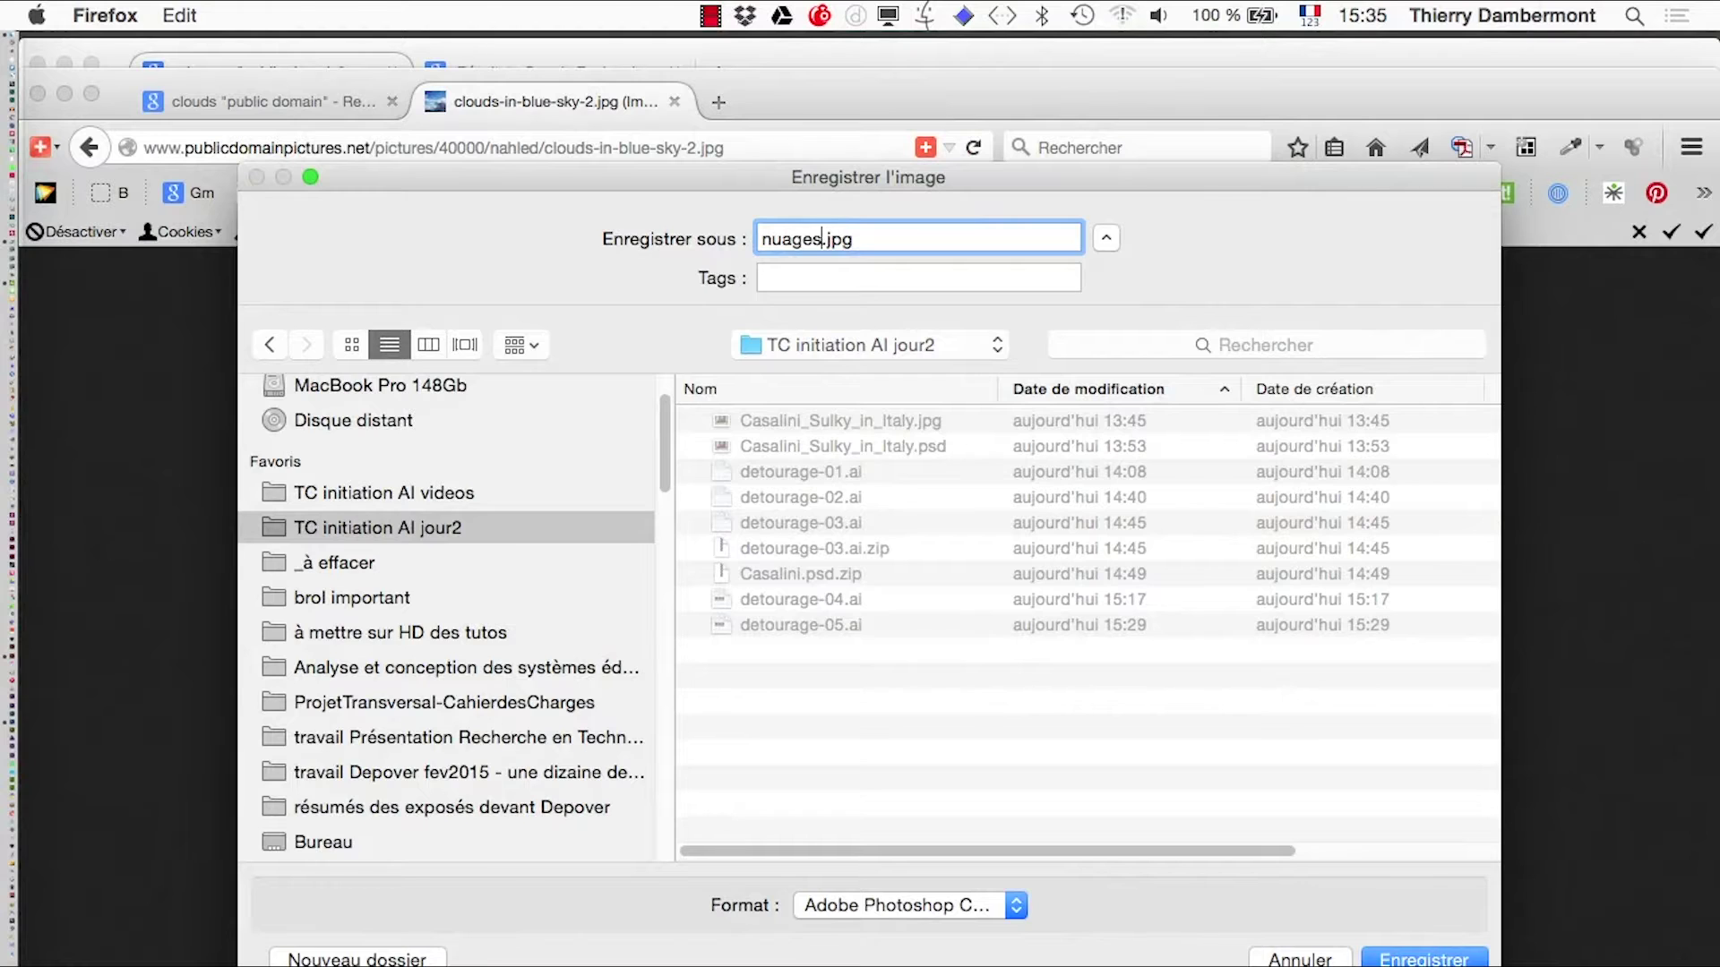
pyautogui.press('Return')
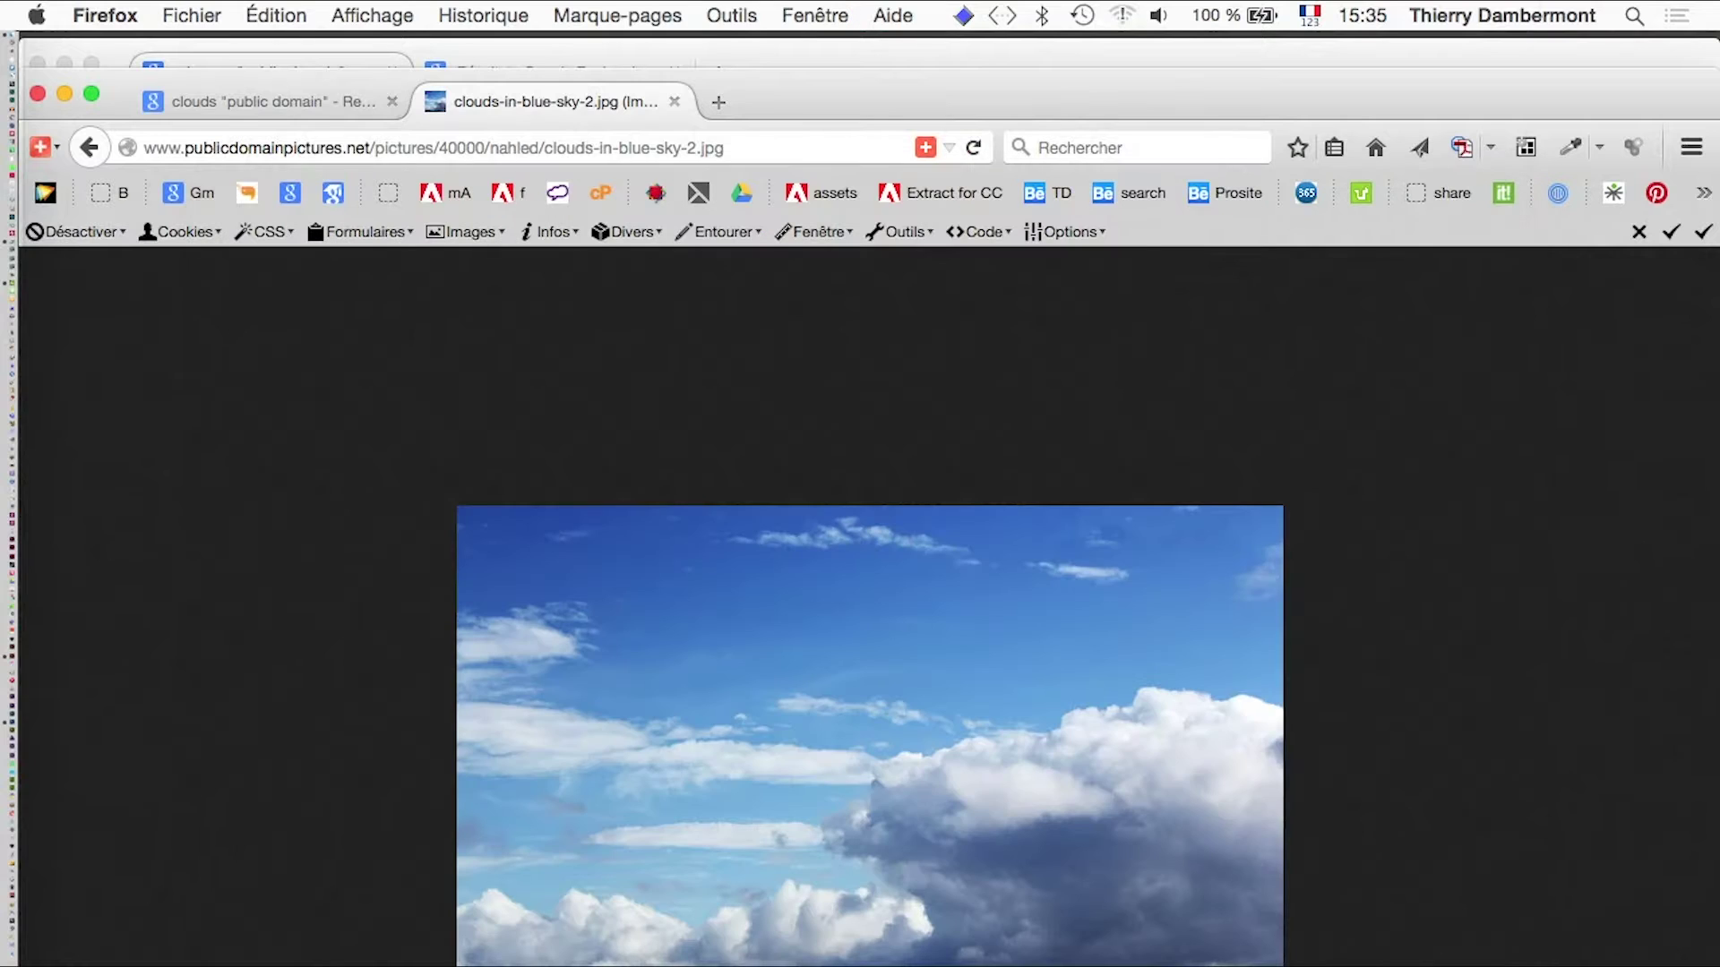
pyautogui.press('super+Tab')
pyautogui.press('super+Tab')
pyautogui.press('super+Tab')
pyautogui.press('super+Tab')
pyautogui.press('super+Tab')
pyautogui.press('super+Tab')
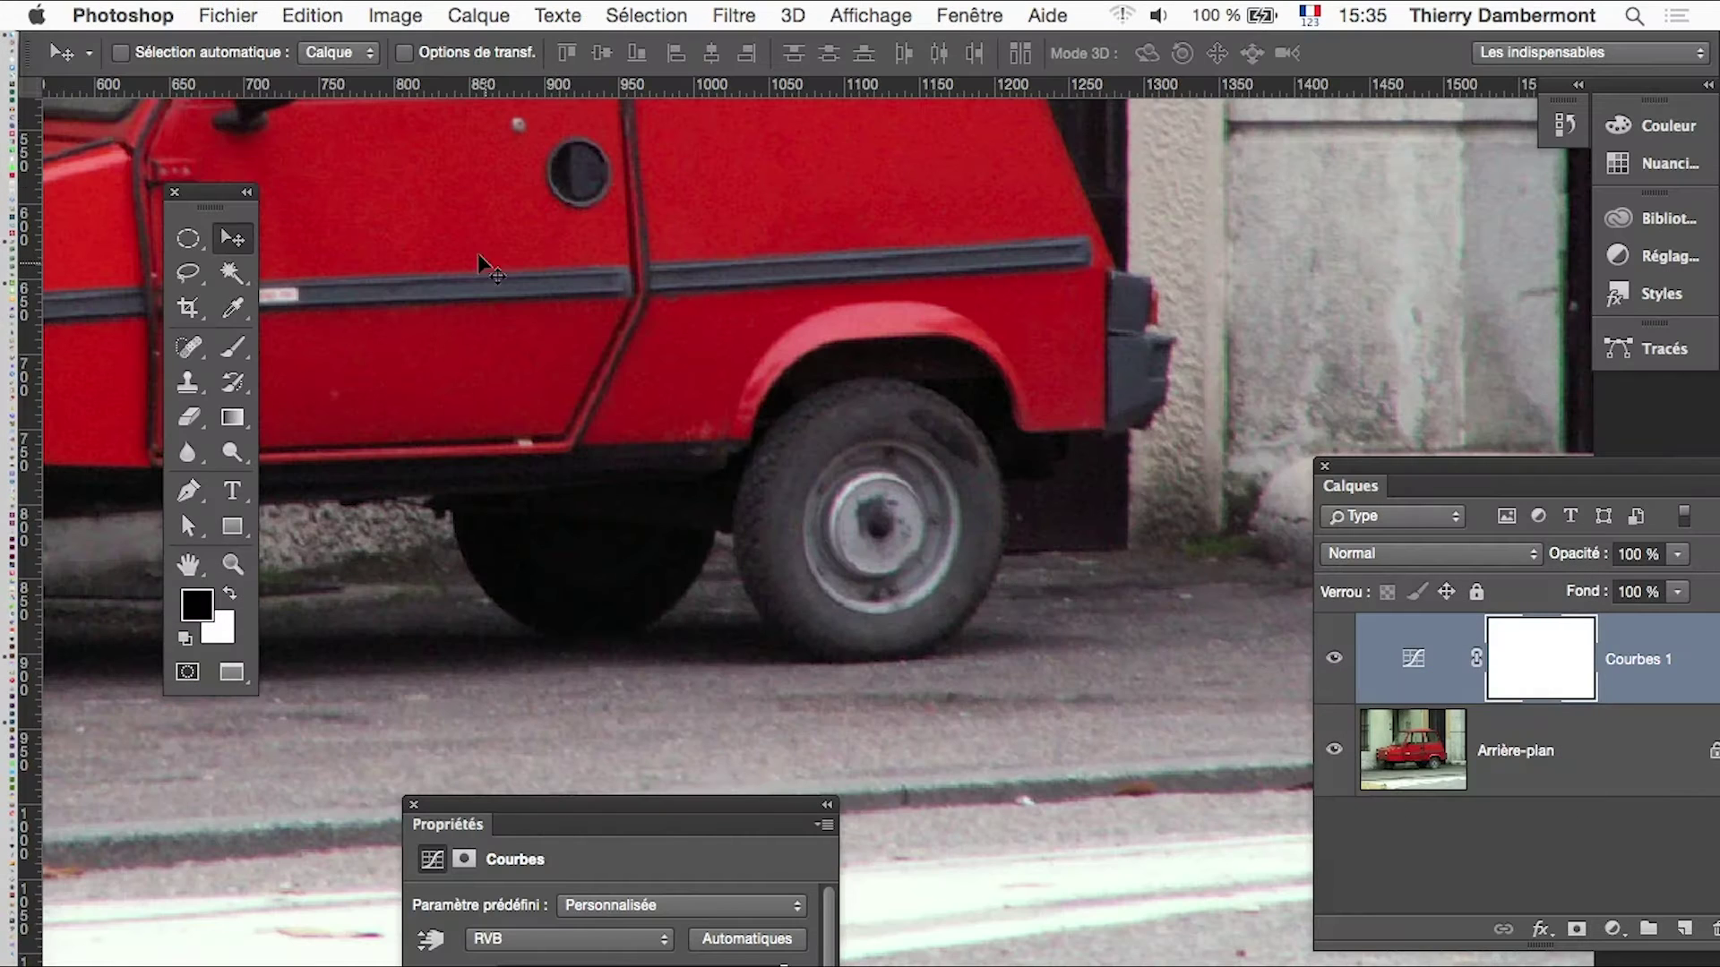
# Step: Open nuages.jpg in Photoshop
pyautogui.click(226, 13)
pyautogui.click(242, 71)
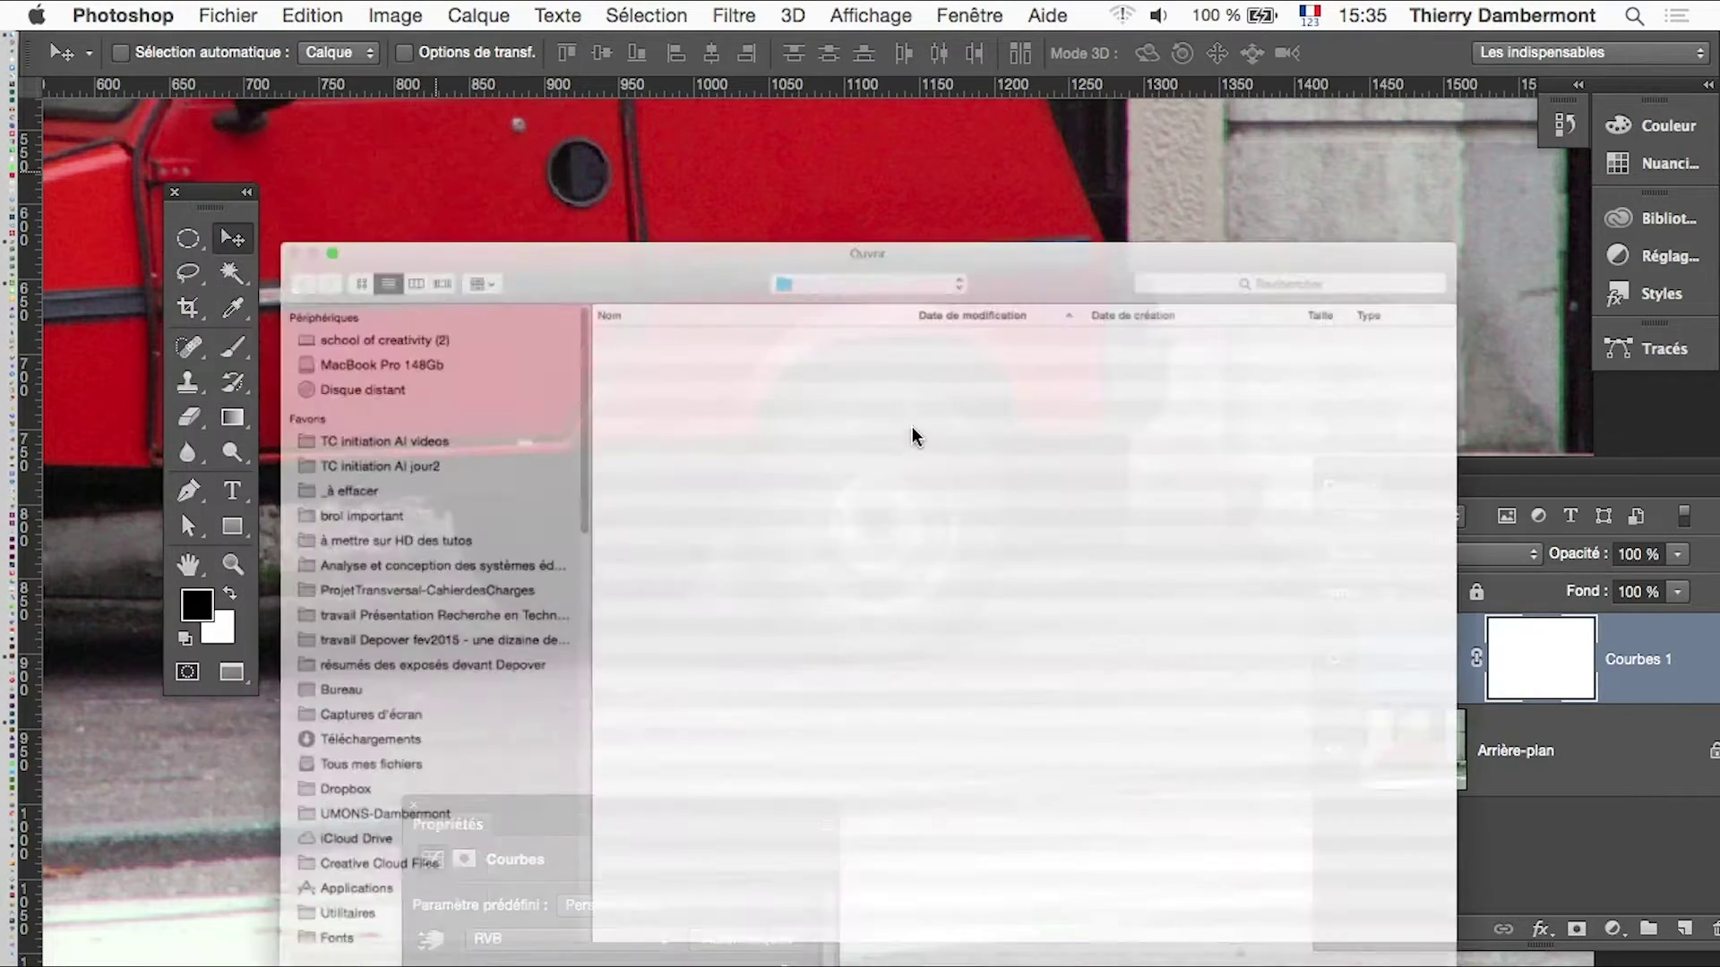
pyautogui.click(604, 439)
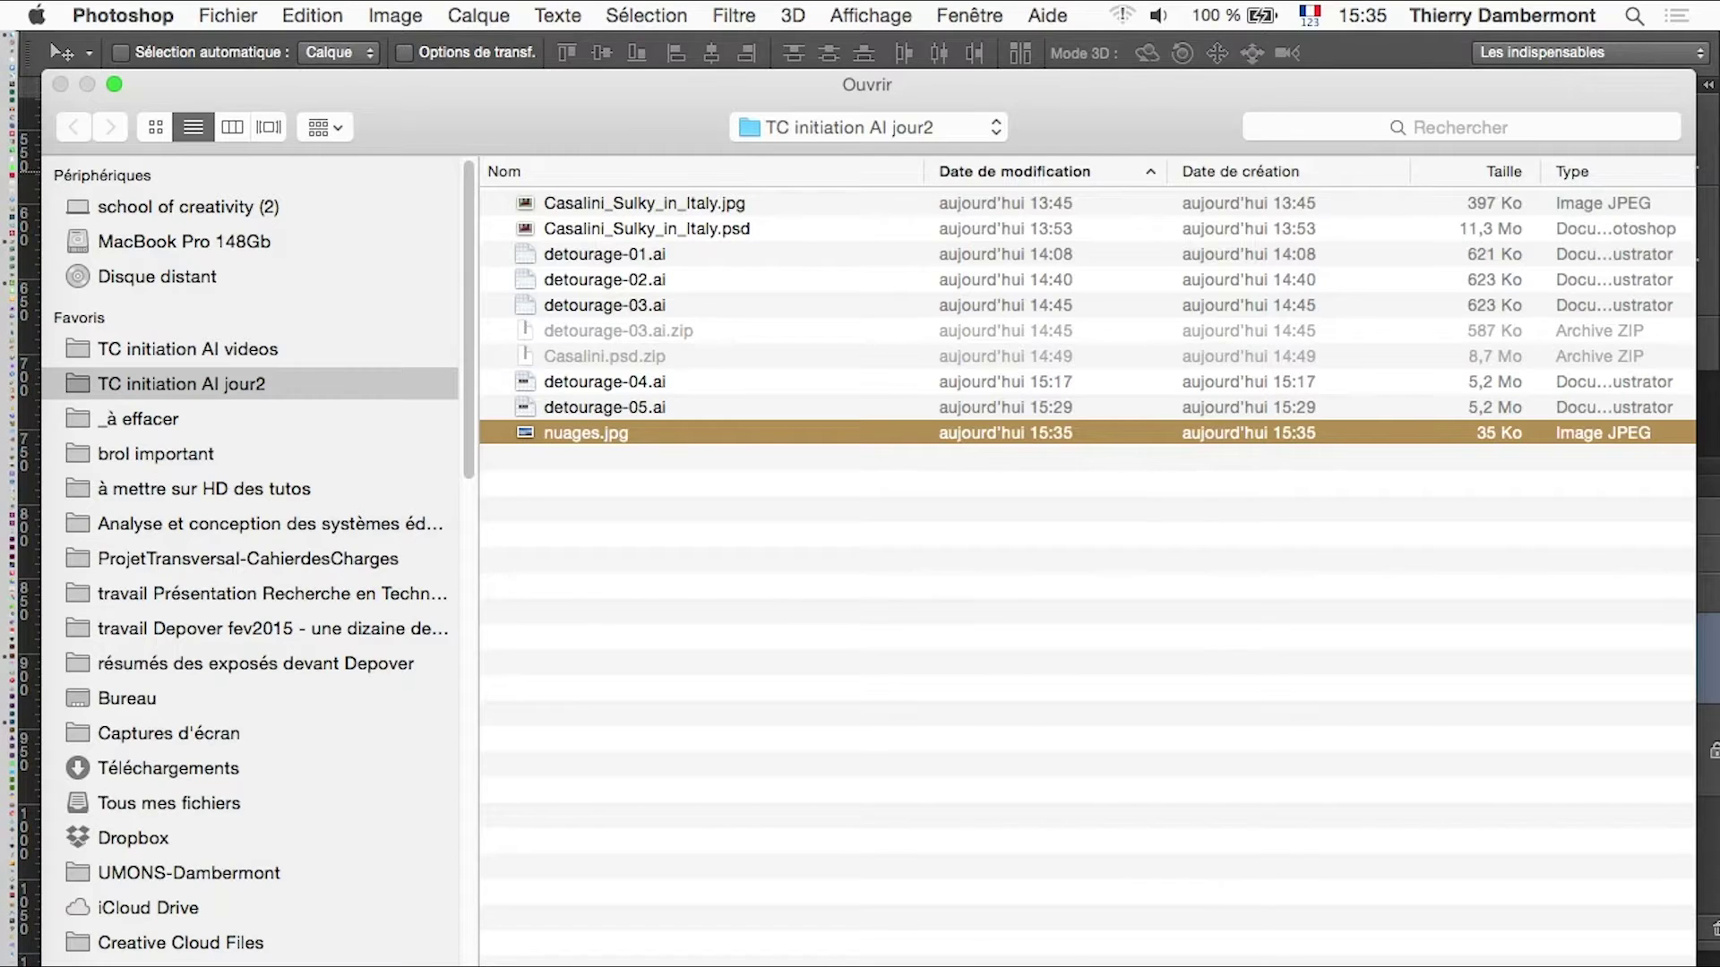
pyautogui.press('Return')
# Step: Save a Photoshop-format copy named nuages.psd in the same folder
pyautogui.click(228, 16)
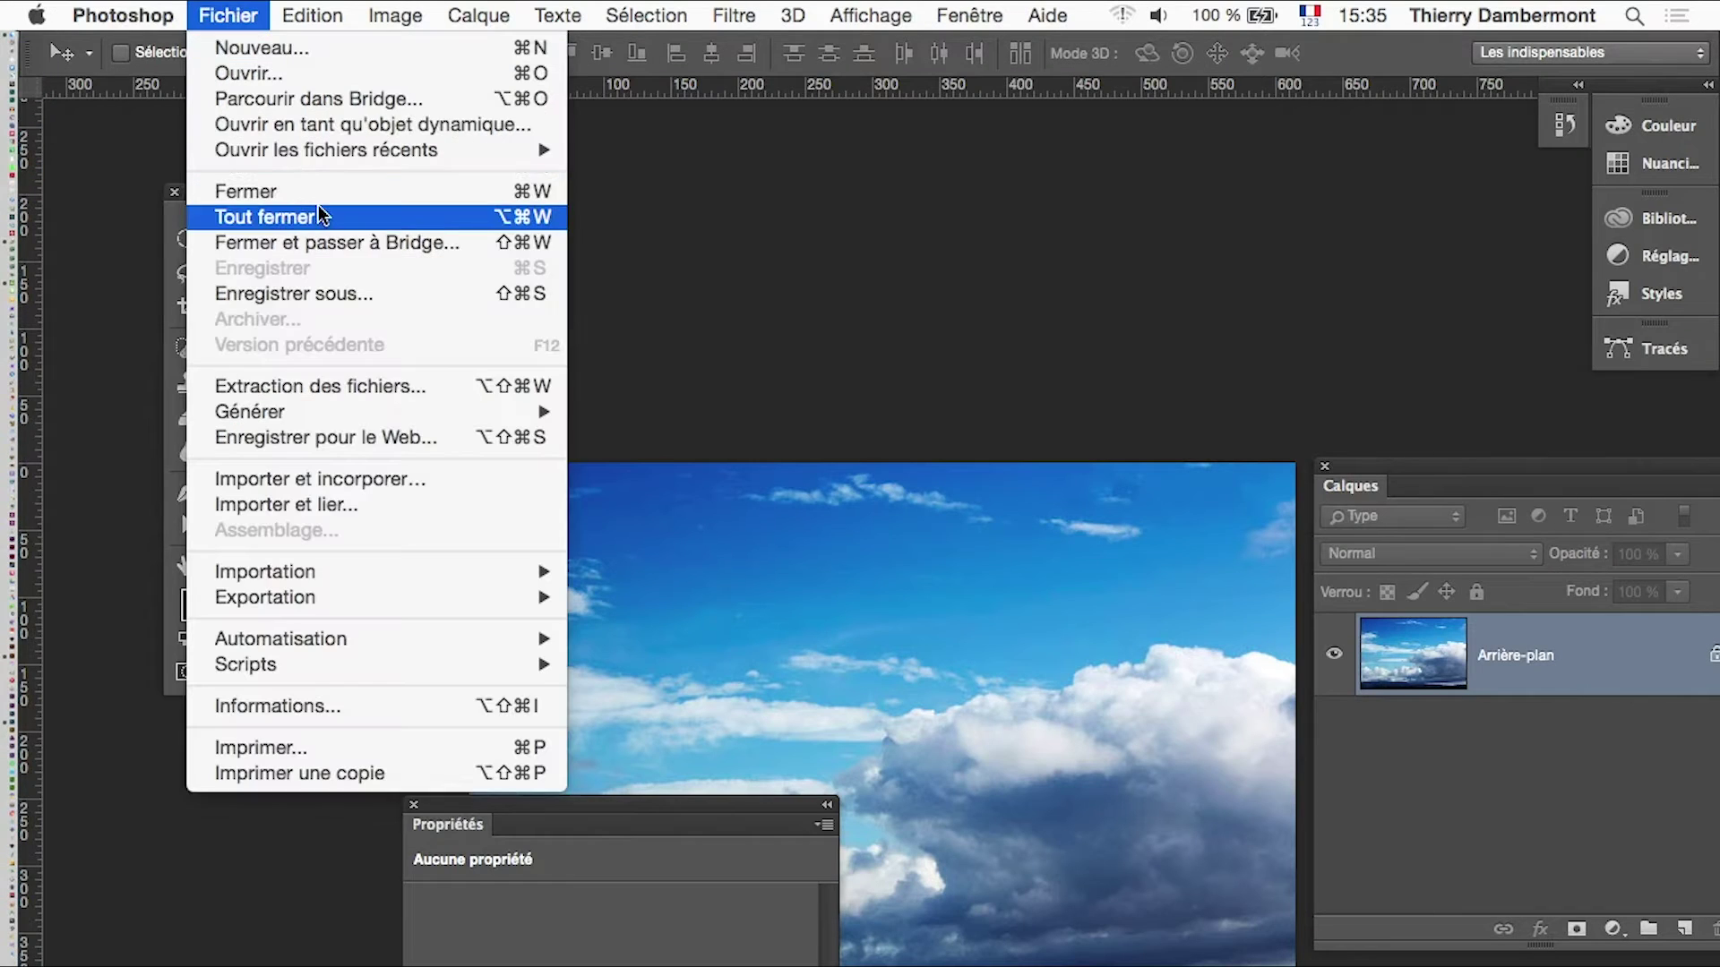
pyautogui.click(296, 294)
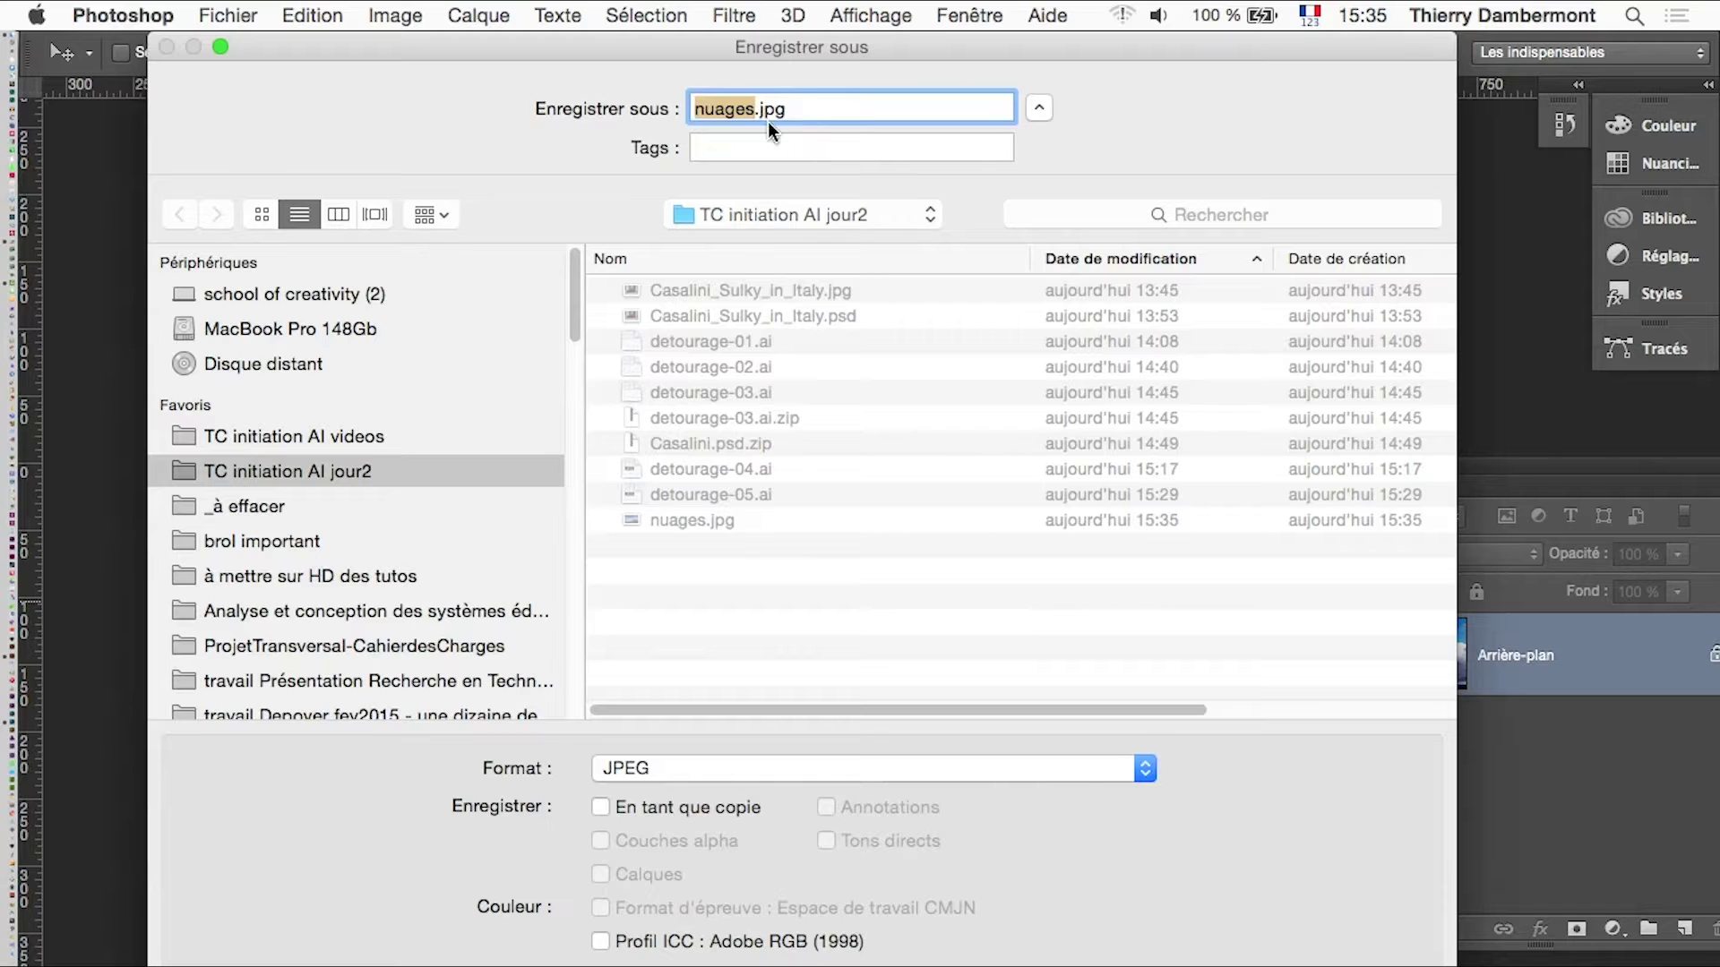
pyautogui.click(745, 775)
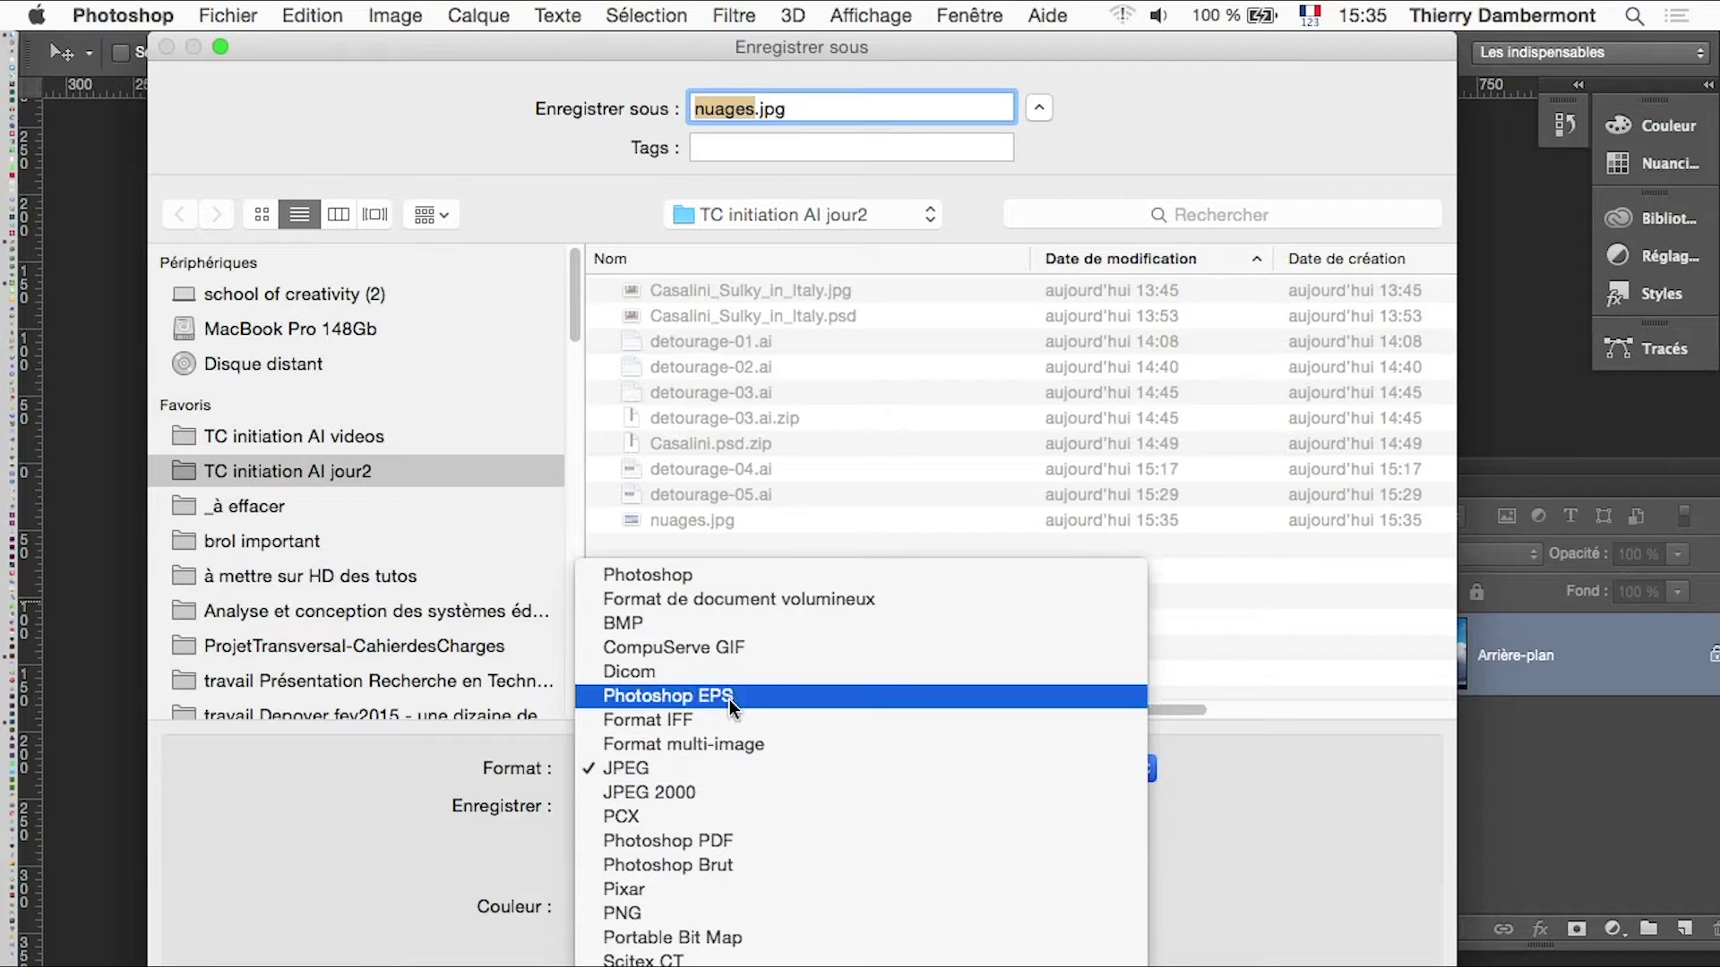
pyautogui.click(729, 584)
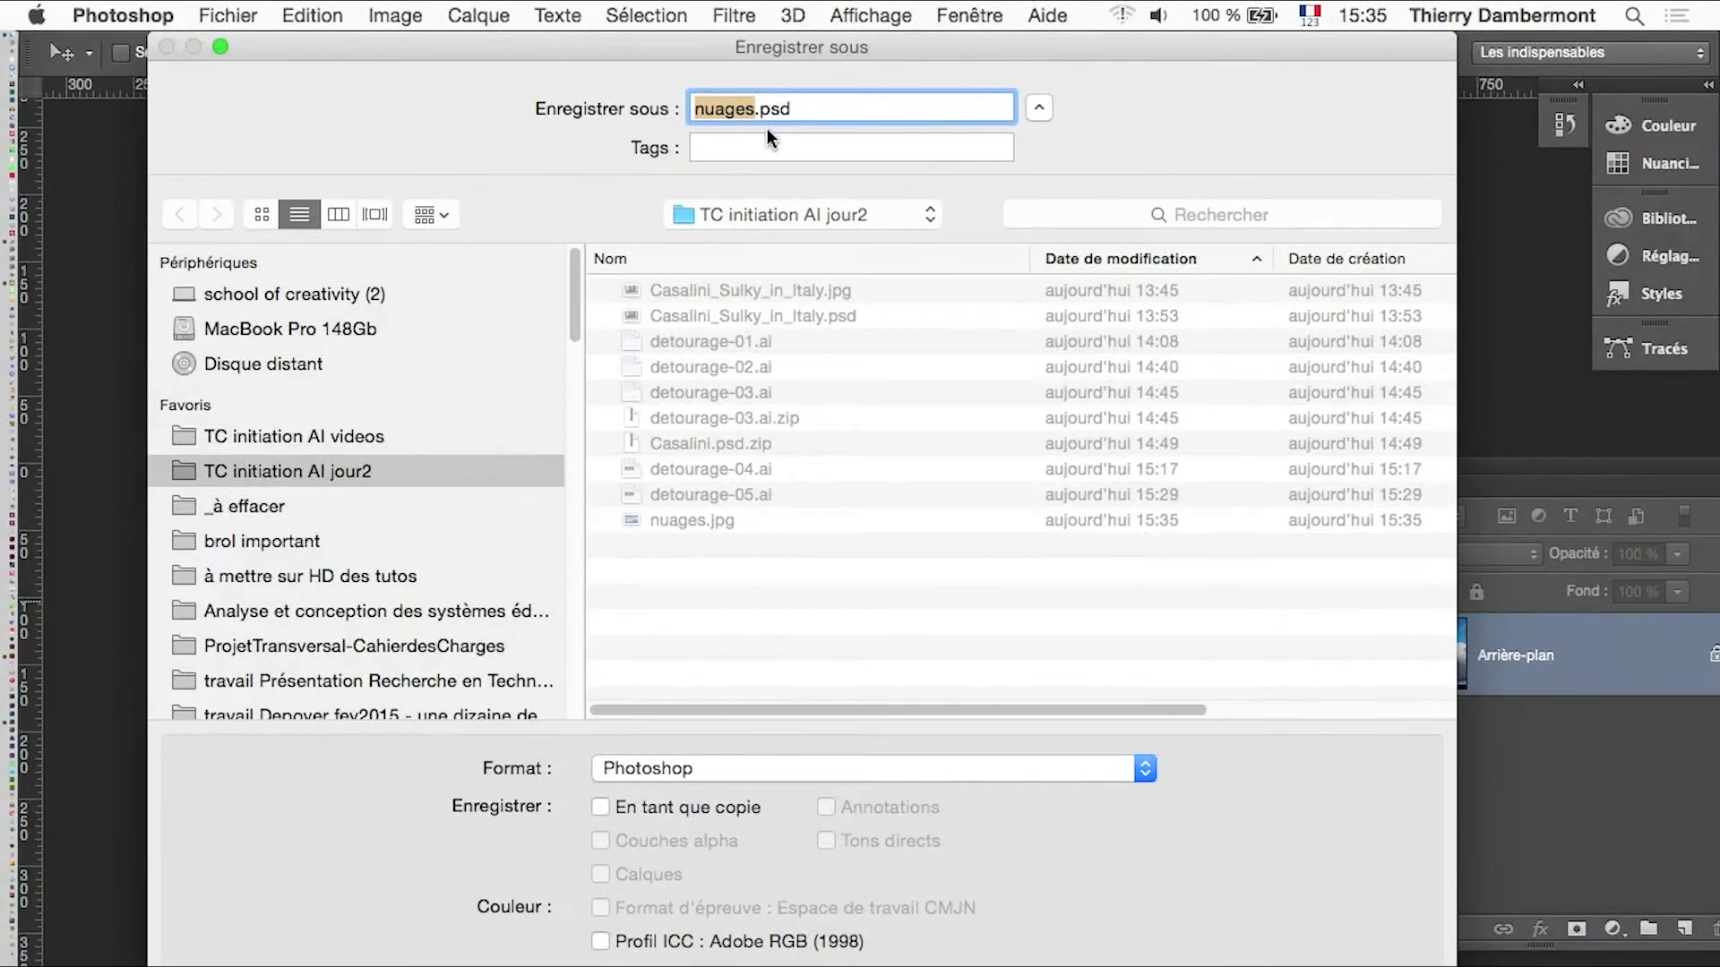
pyautogui.press('Return')
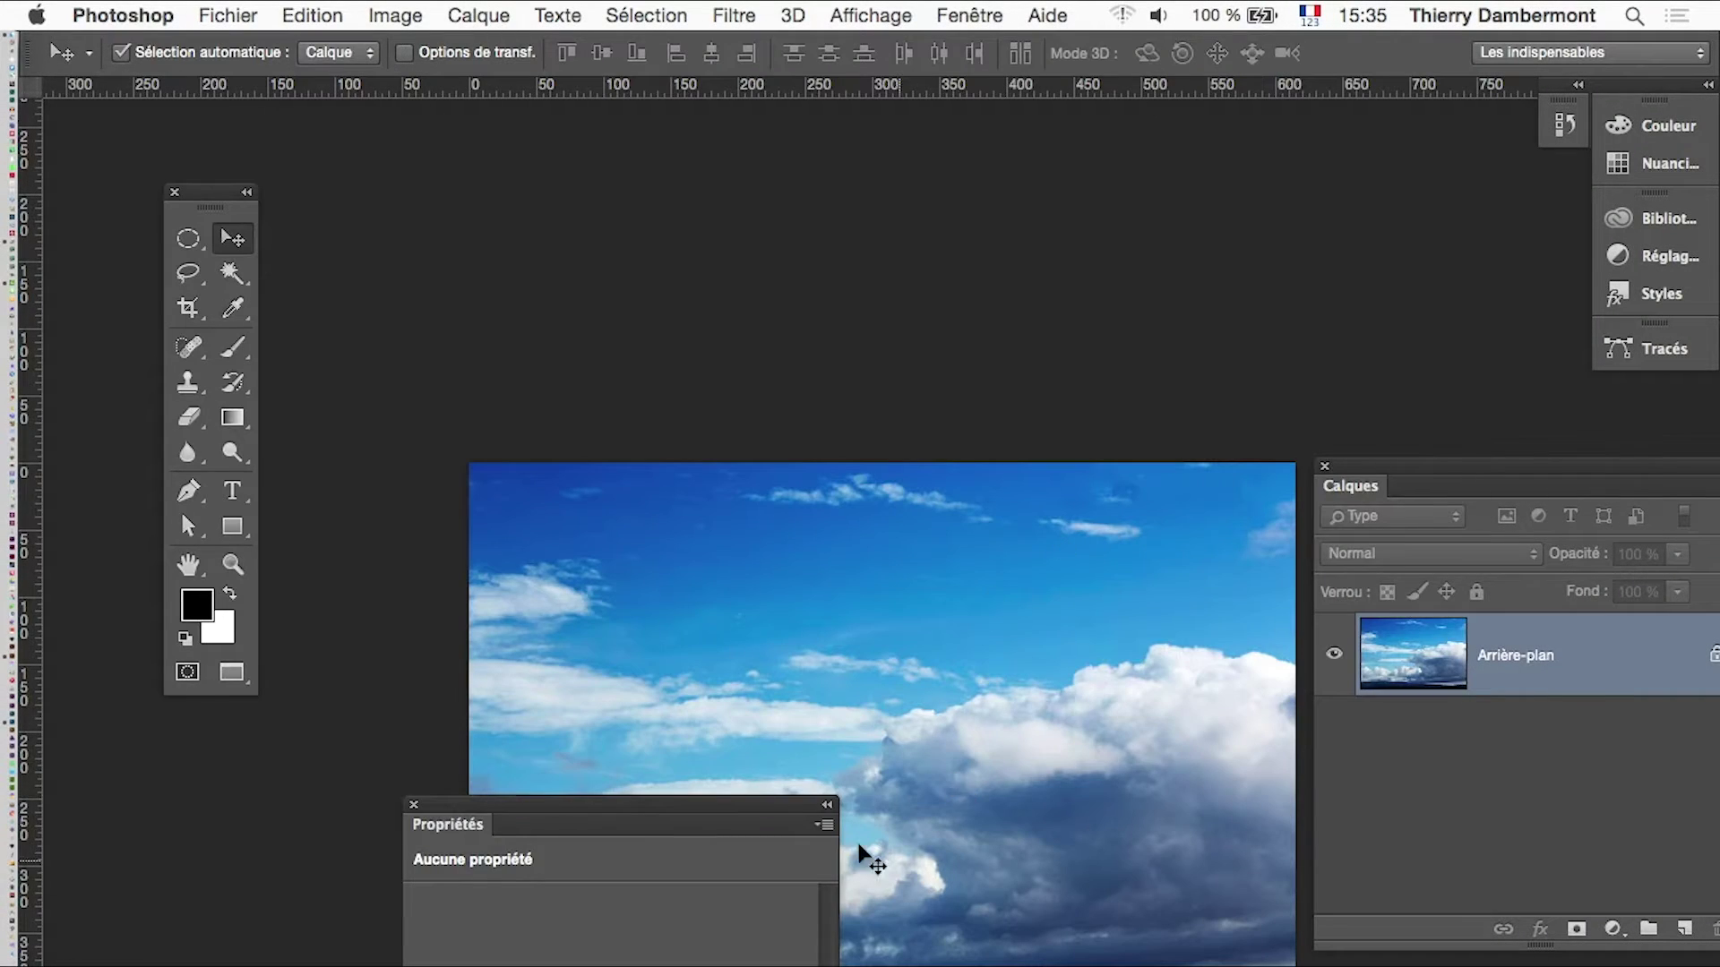
pyautogui.press('super+Tab')
pyautogui.press('super+Tab')
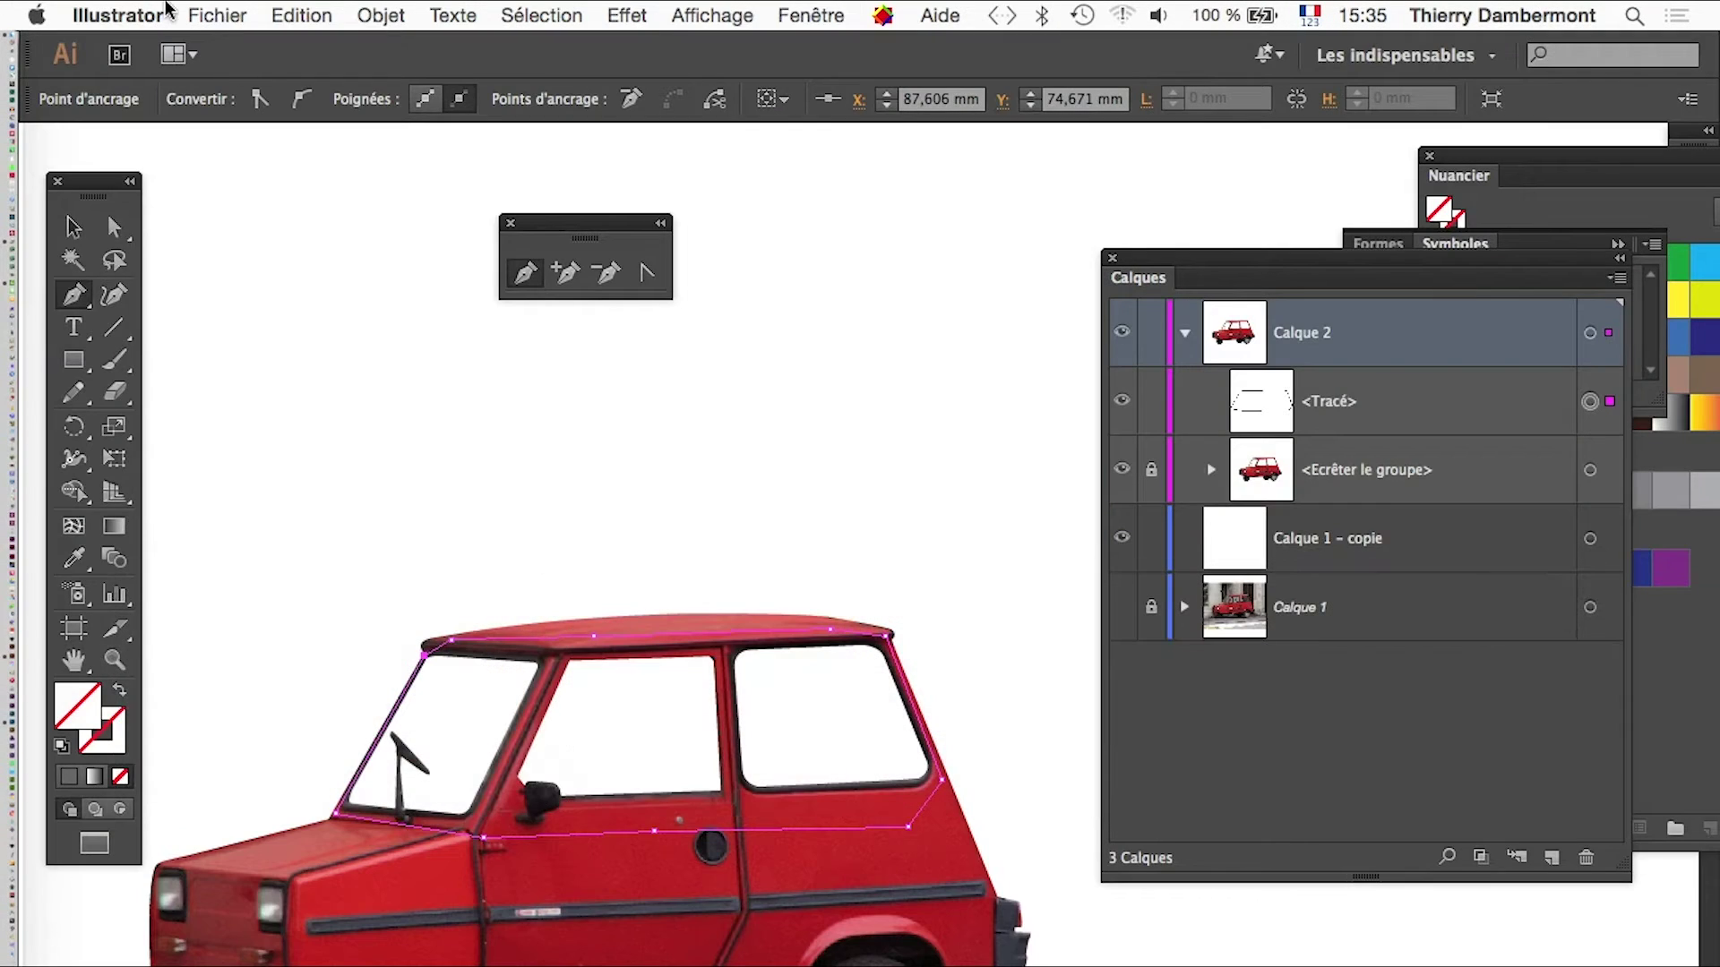
# Step: Import nuages.psd from the TC initiation AI jour2 folder via Fichier > Importer
pyautogui.click(213, 15)
pyautogui.click(269, 412)
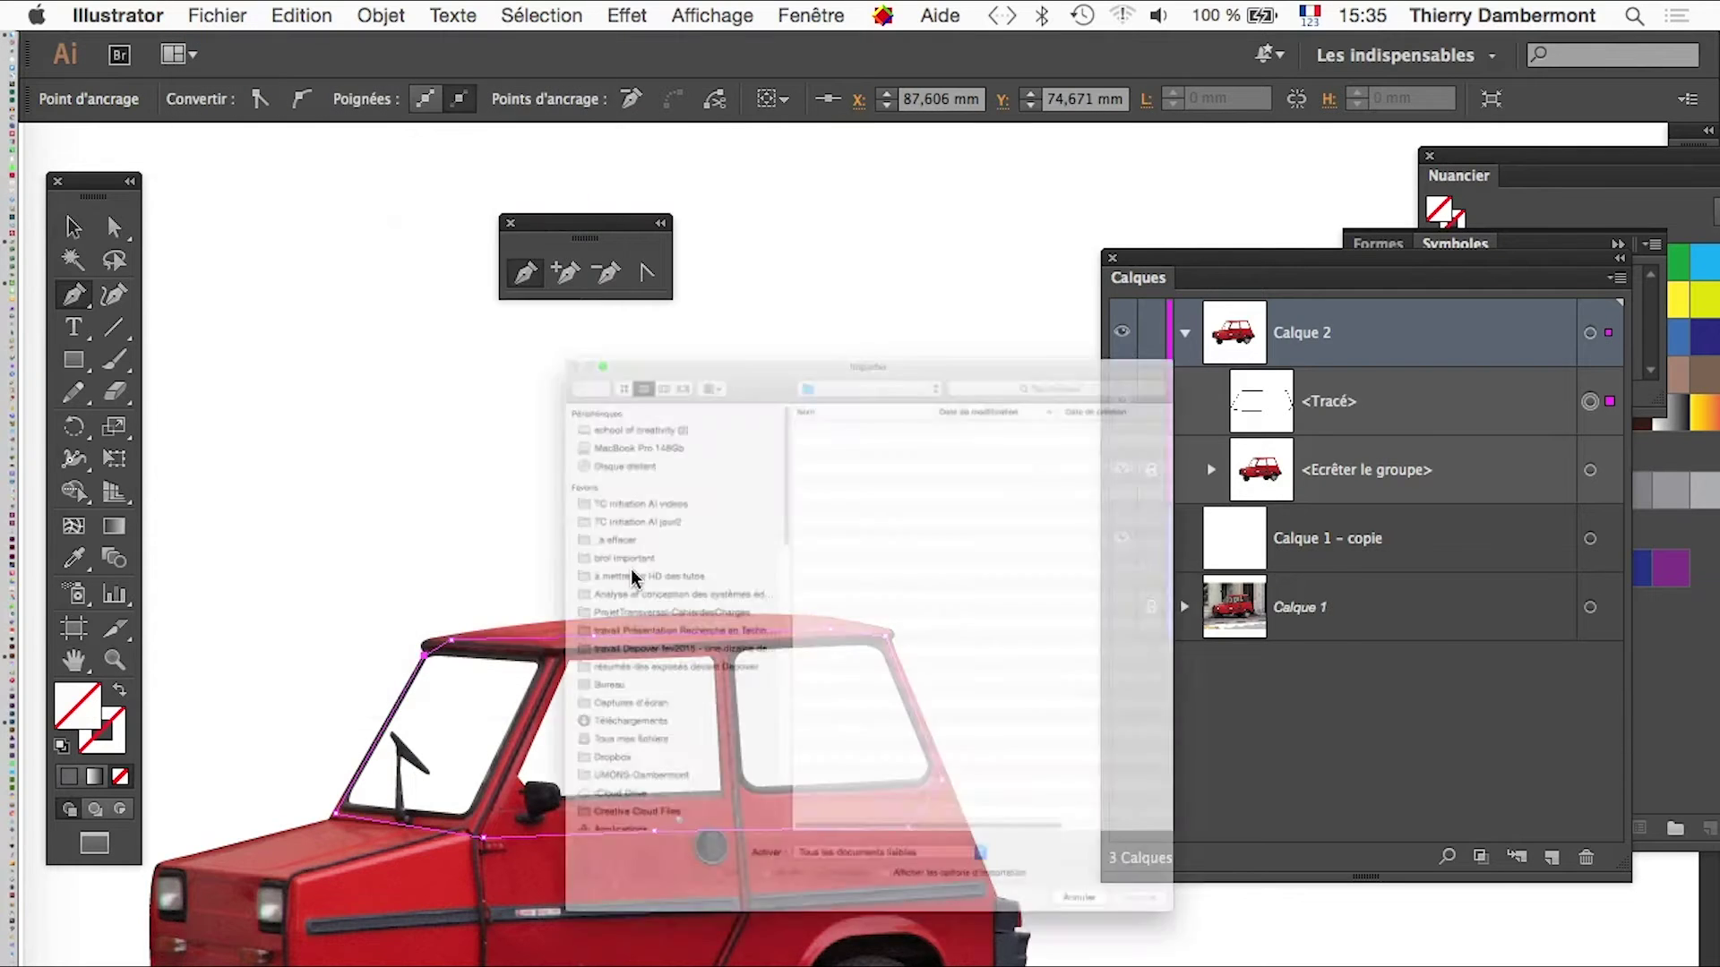
pyautogui.click(865, 492)
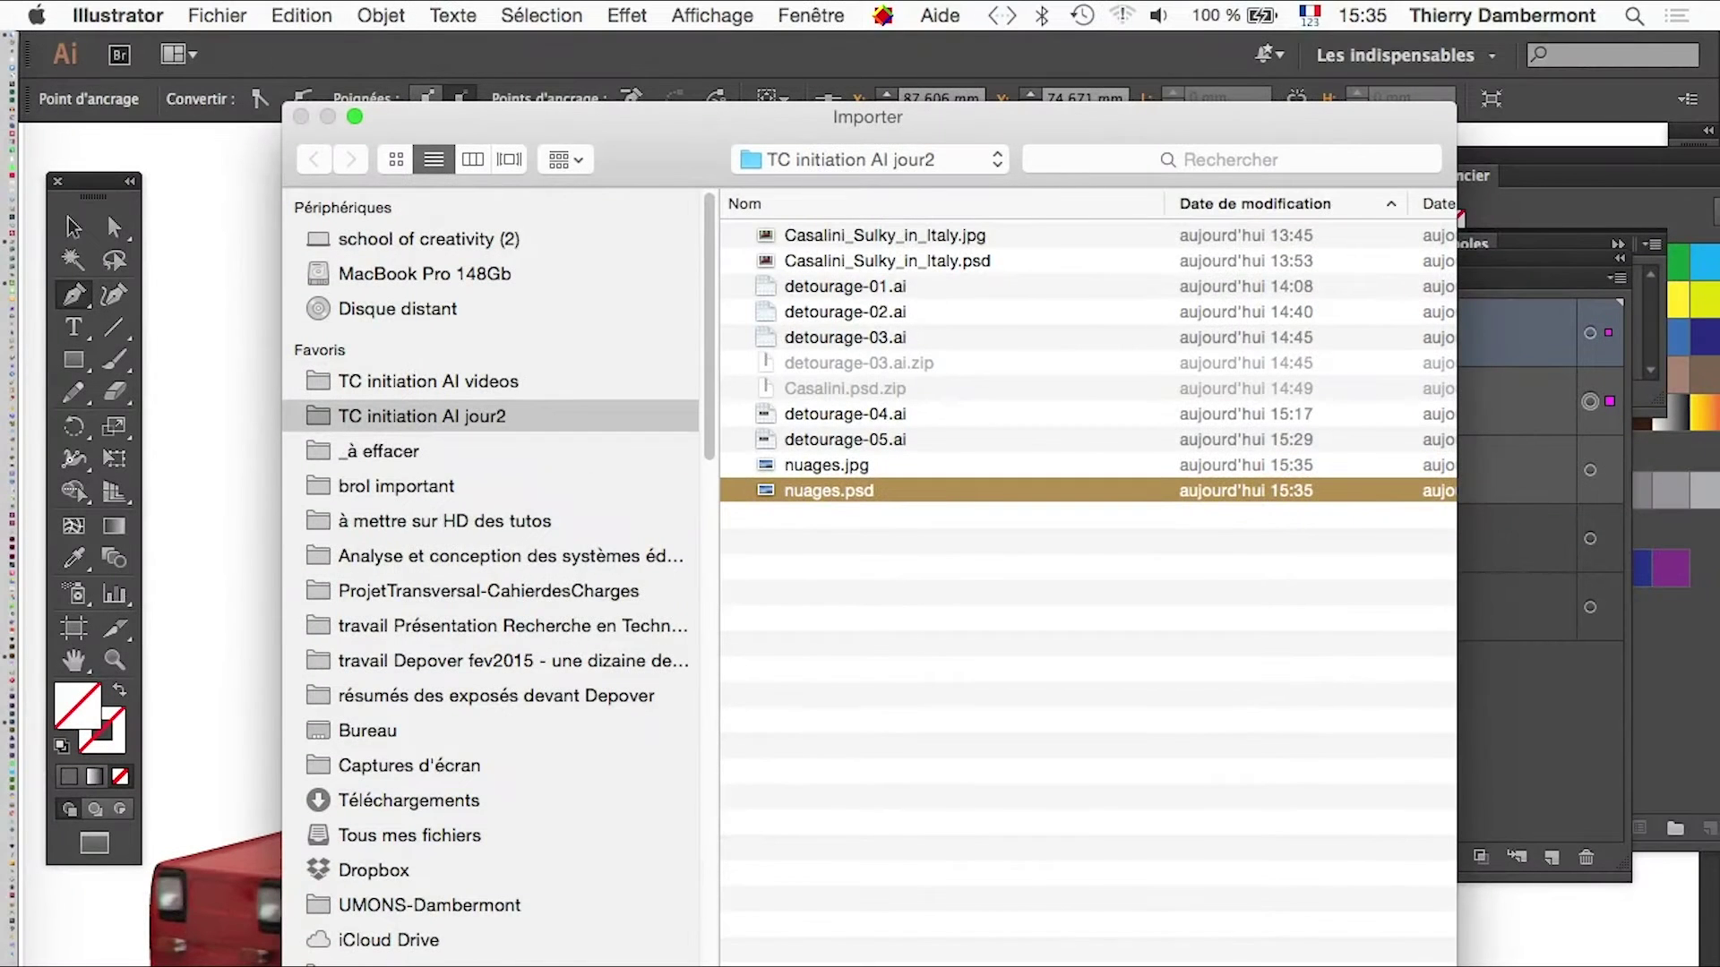
pyautogui.press('Return')
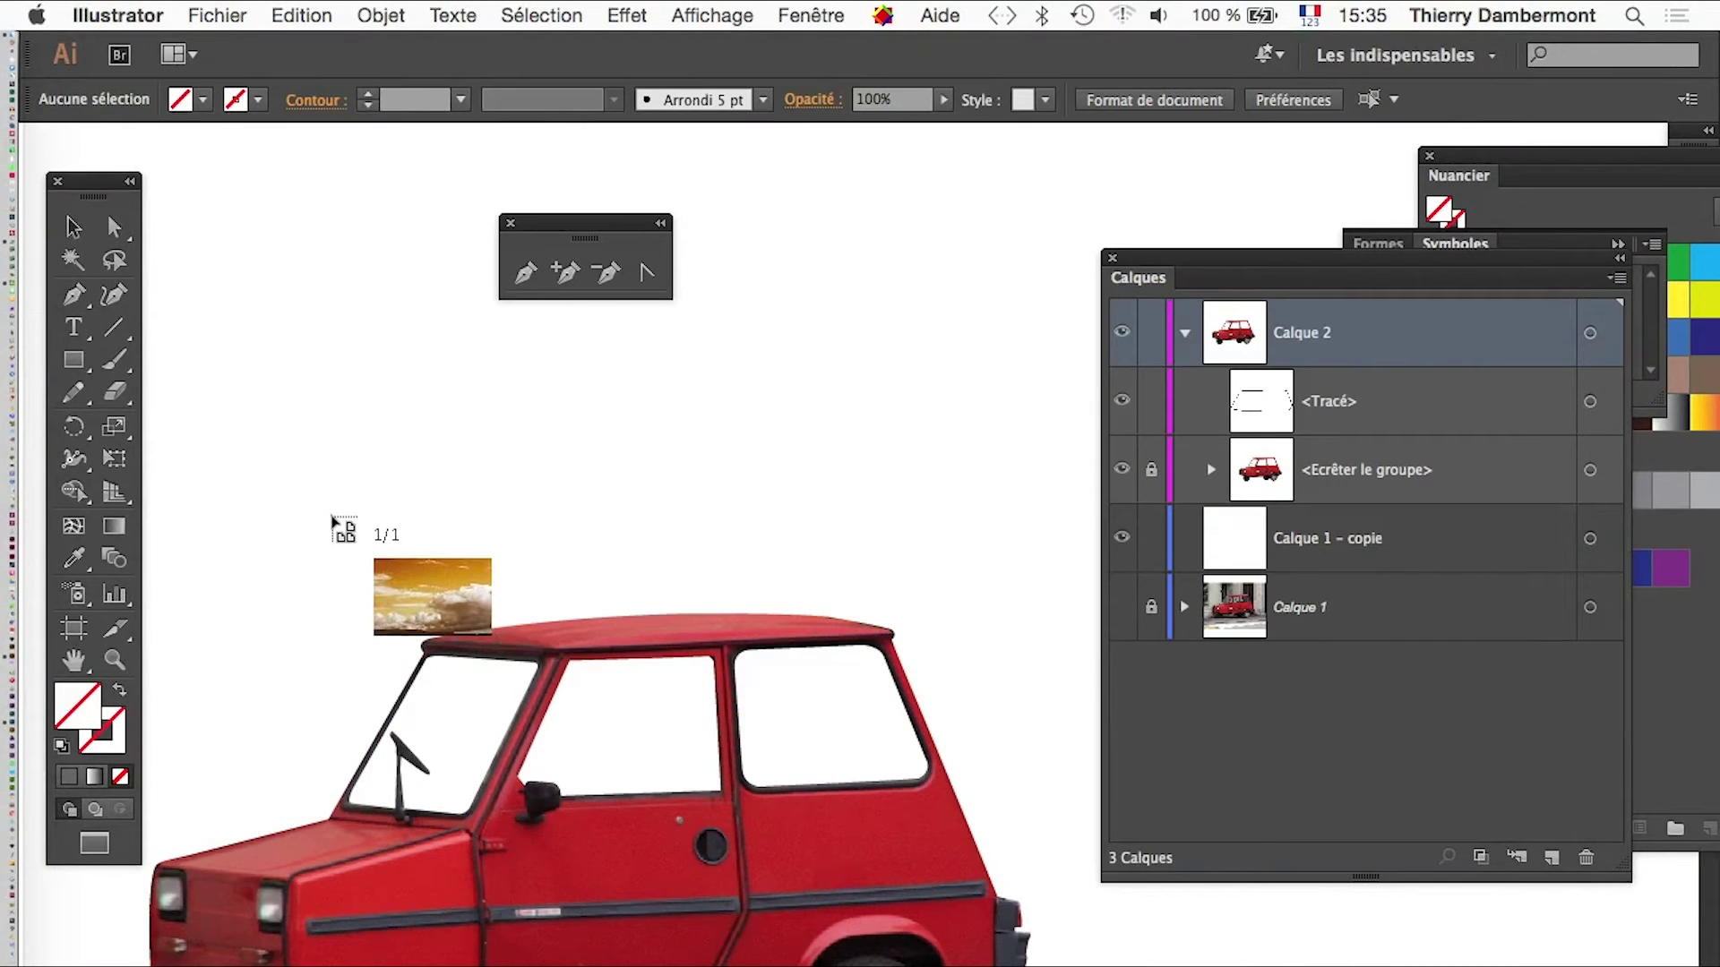
# Step: Place the cloud image over the car's windows and undo a stray pen anchor
pyautogui.moveTo(331, 515); pyautogui.dragTo(1025, 963)
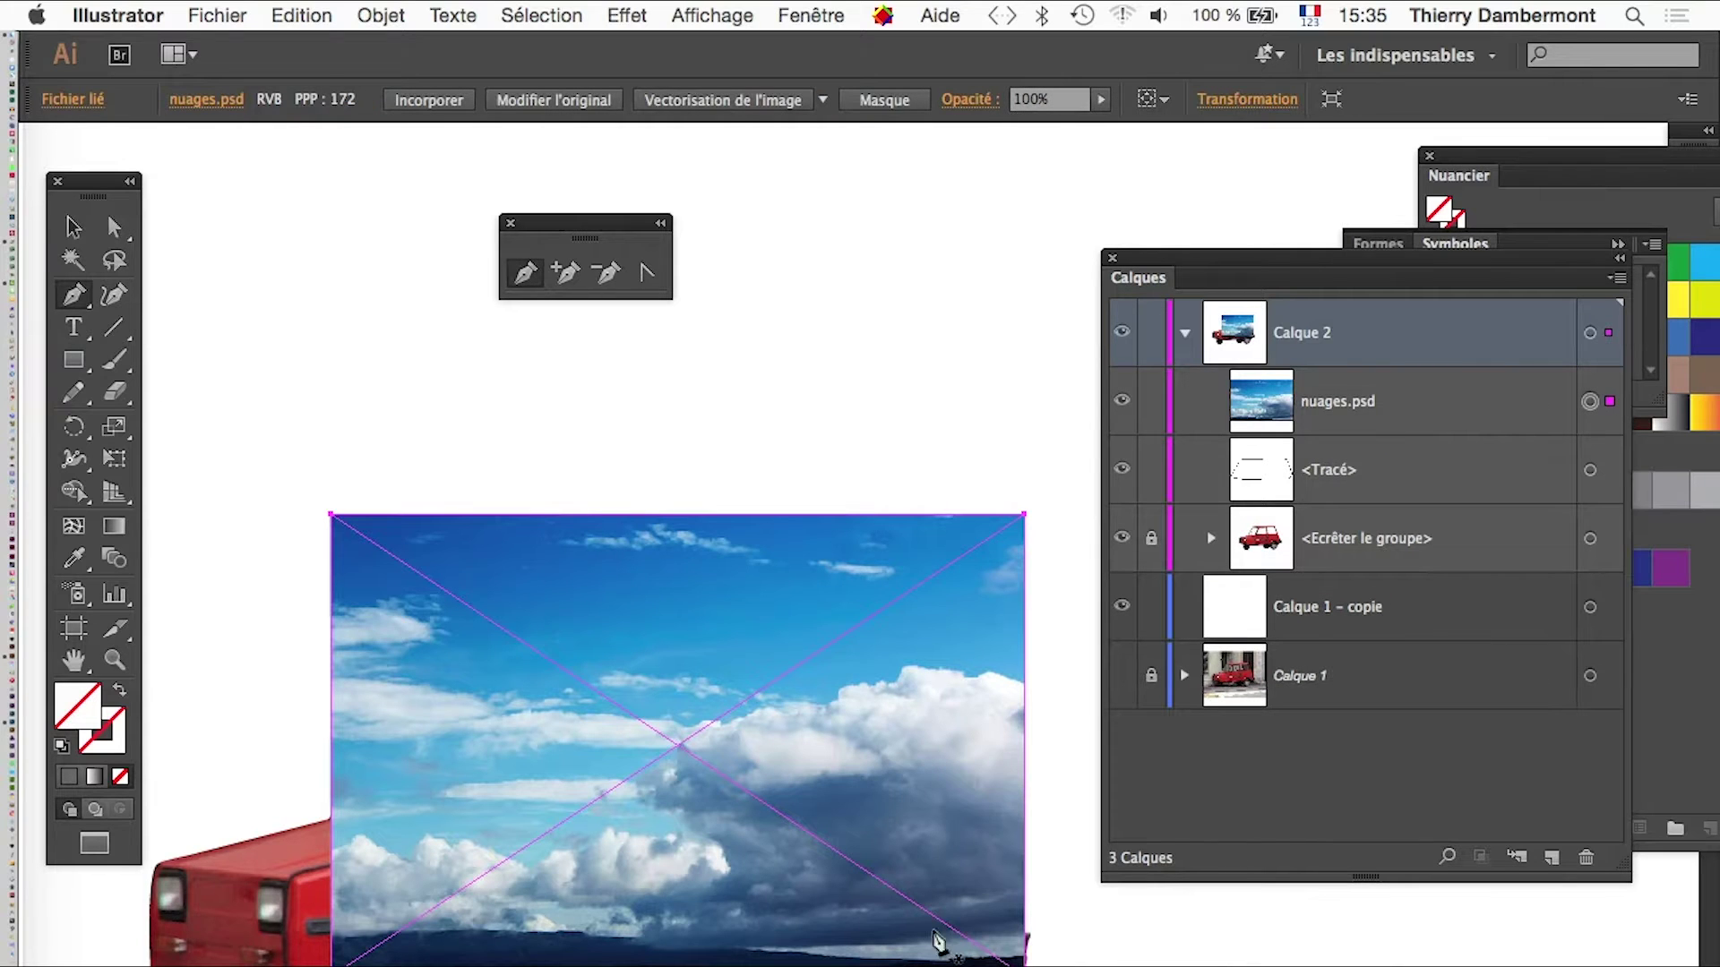
pyautogui.click(925, 892)
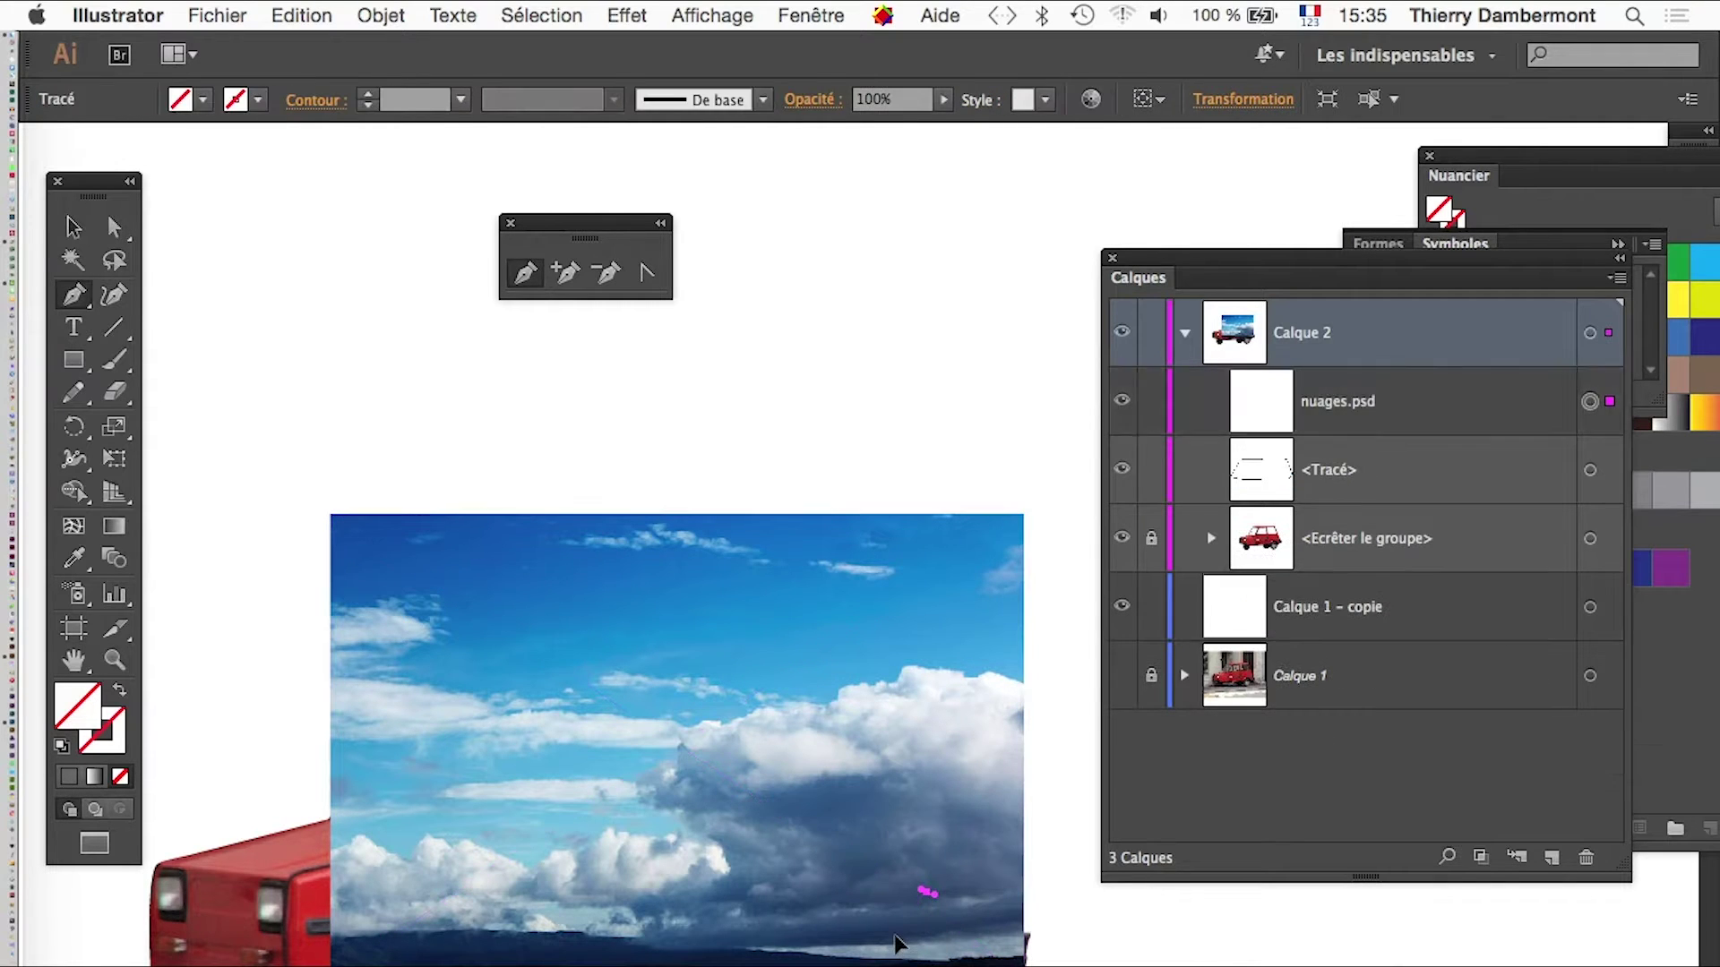
pyautogui.hotkey('ctrl', 'z')
pyautogui.press('v')
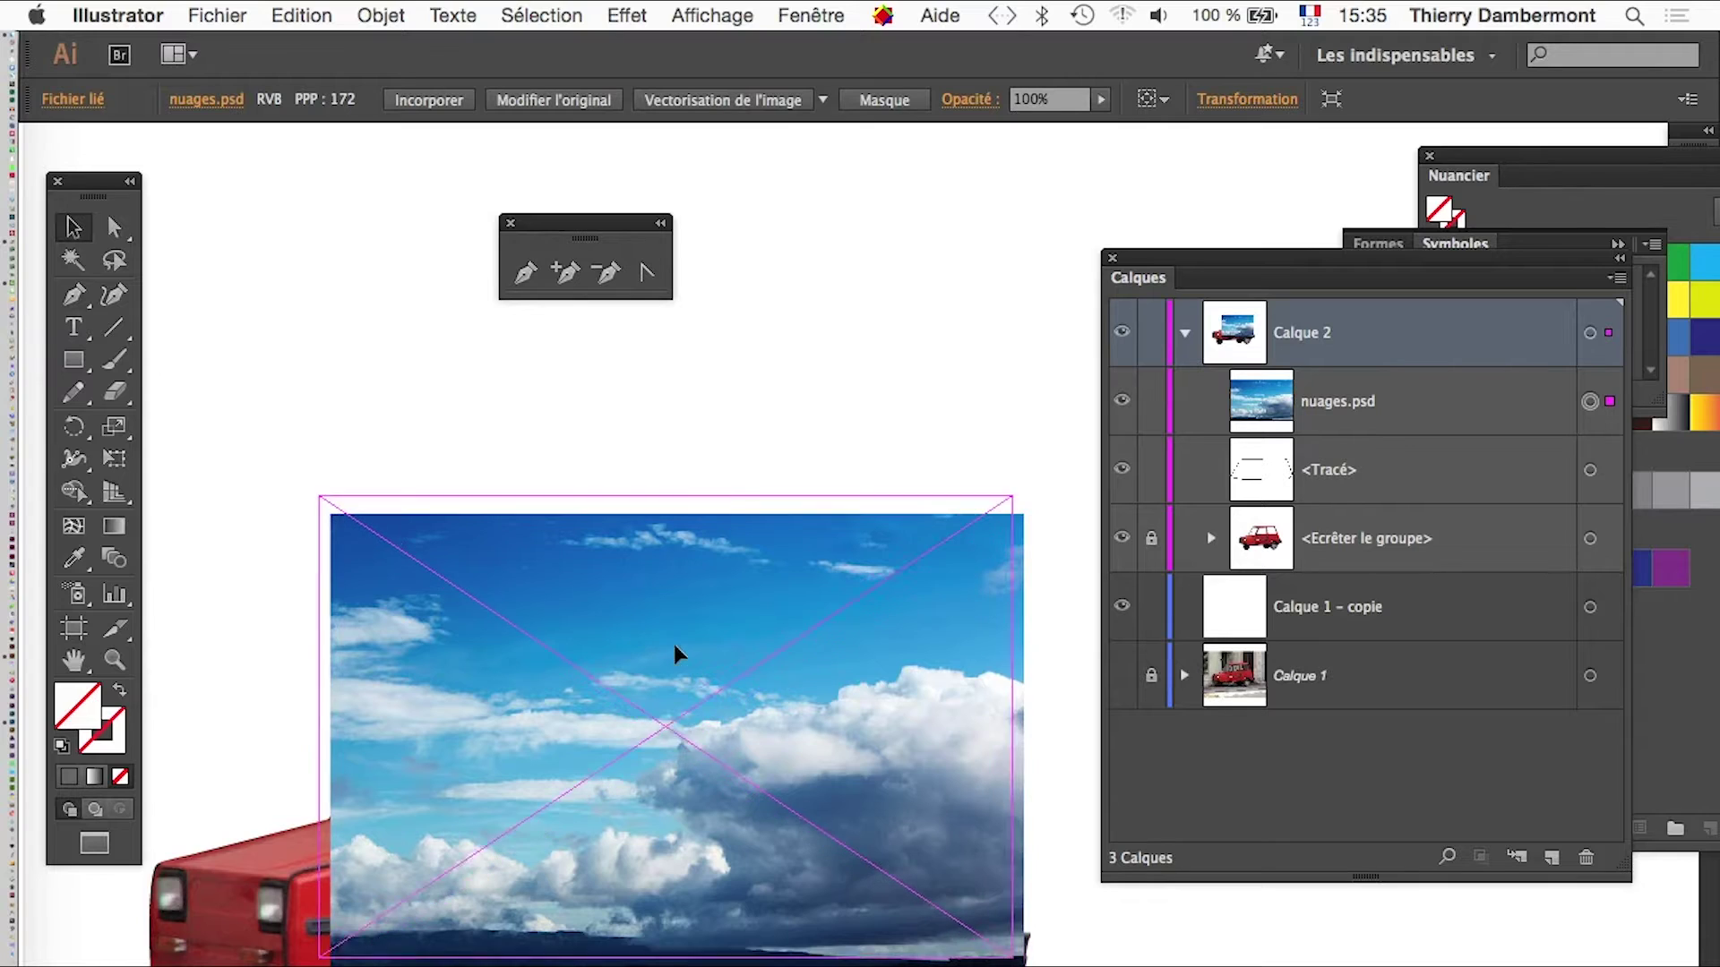
# Step: Nudge the clouds up-left, then select nuages.psd and the <Tracé> path in Calques
pyautogui.press('Up')
pyautogui.press('Up')
pyautogui.press('Left')
pyautogui.hotkey('ctrl', 'shift', 'a')
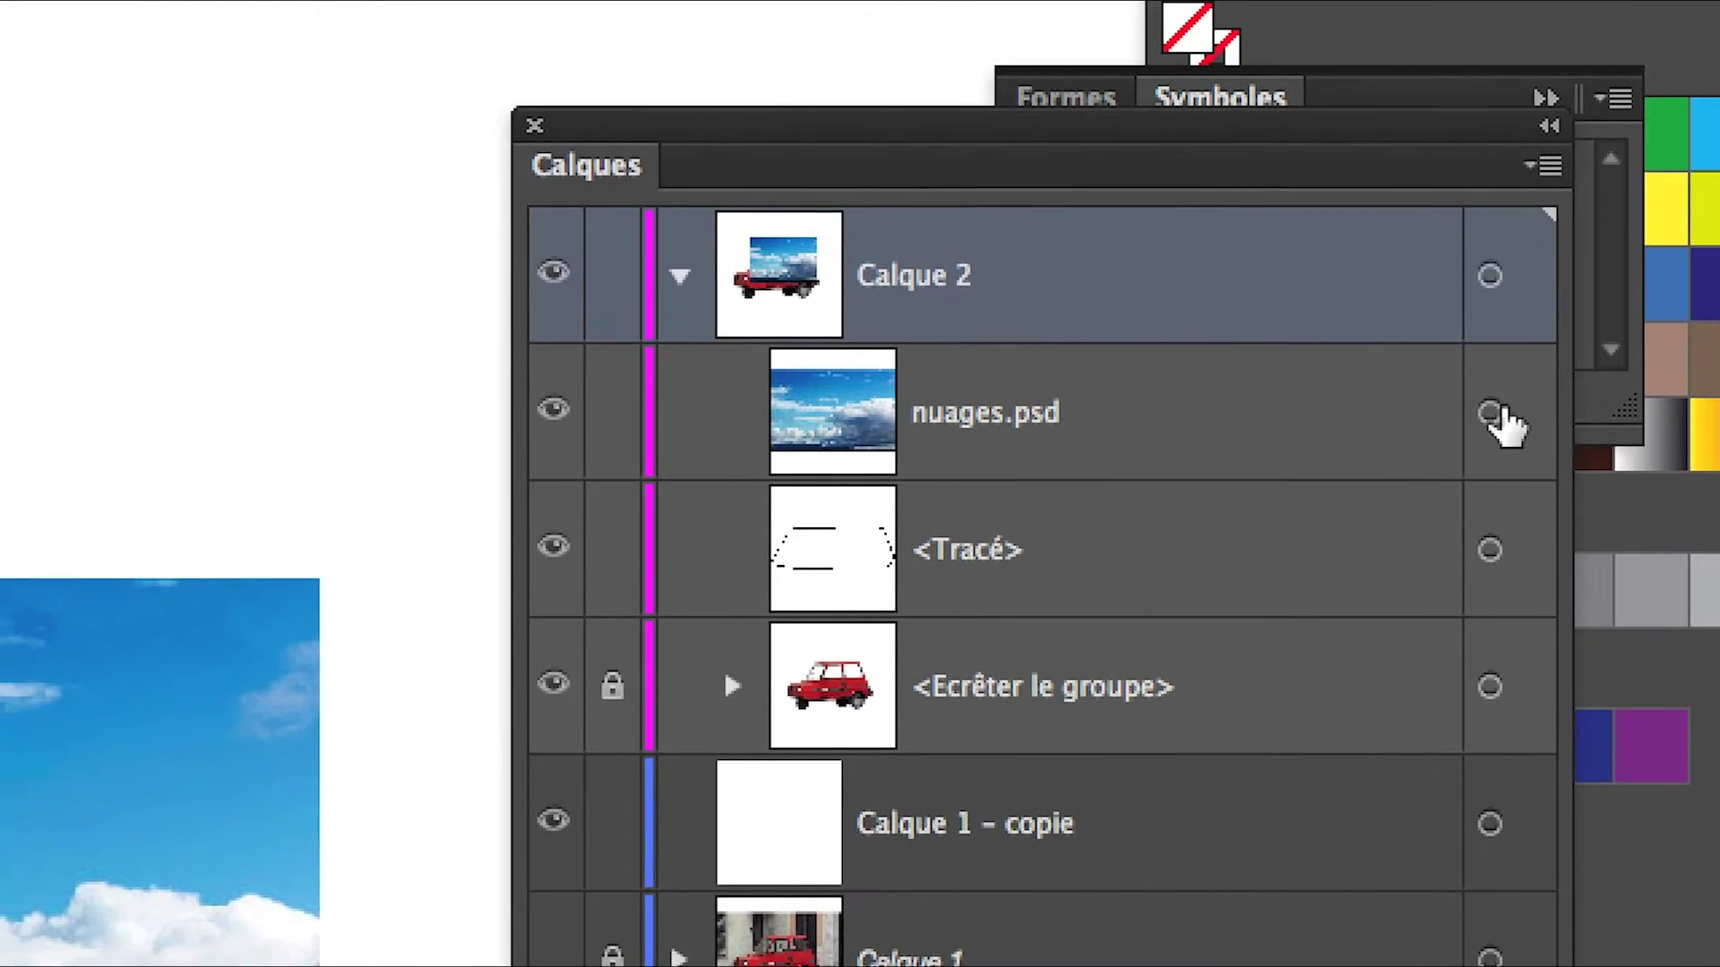
pyautogui.click(1592, 405)
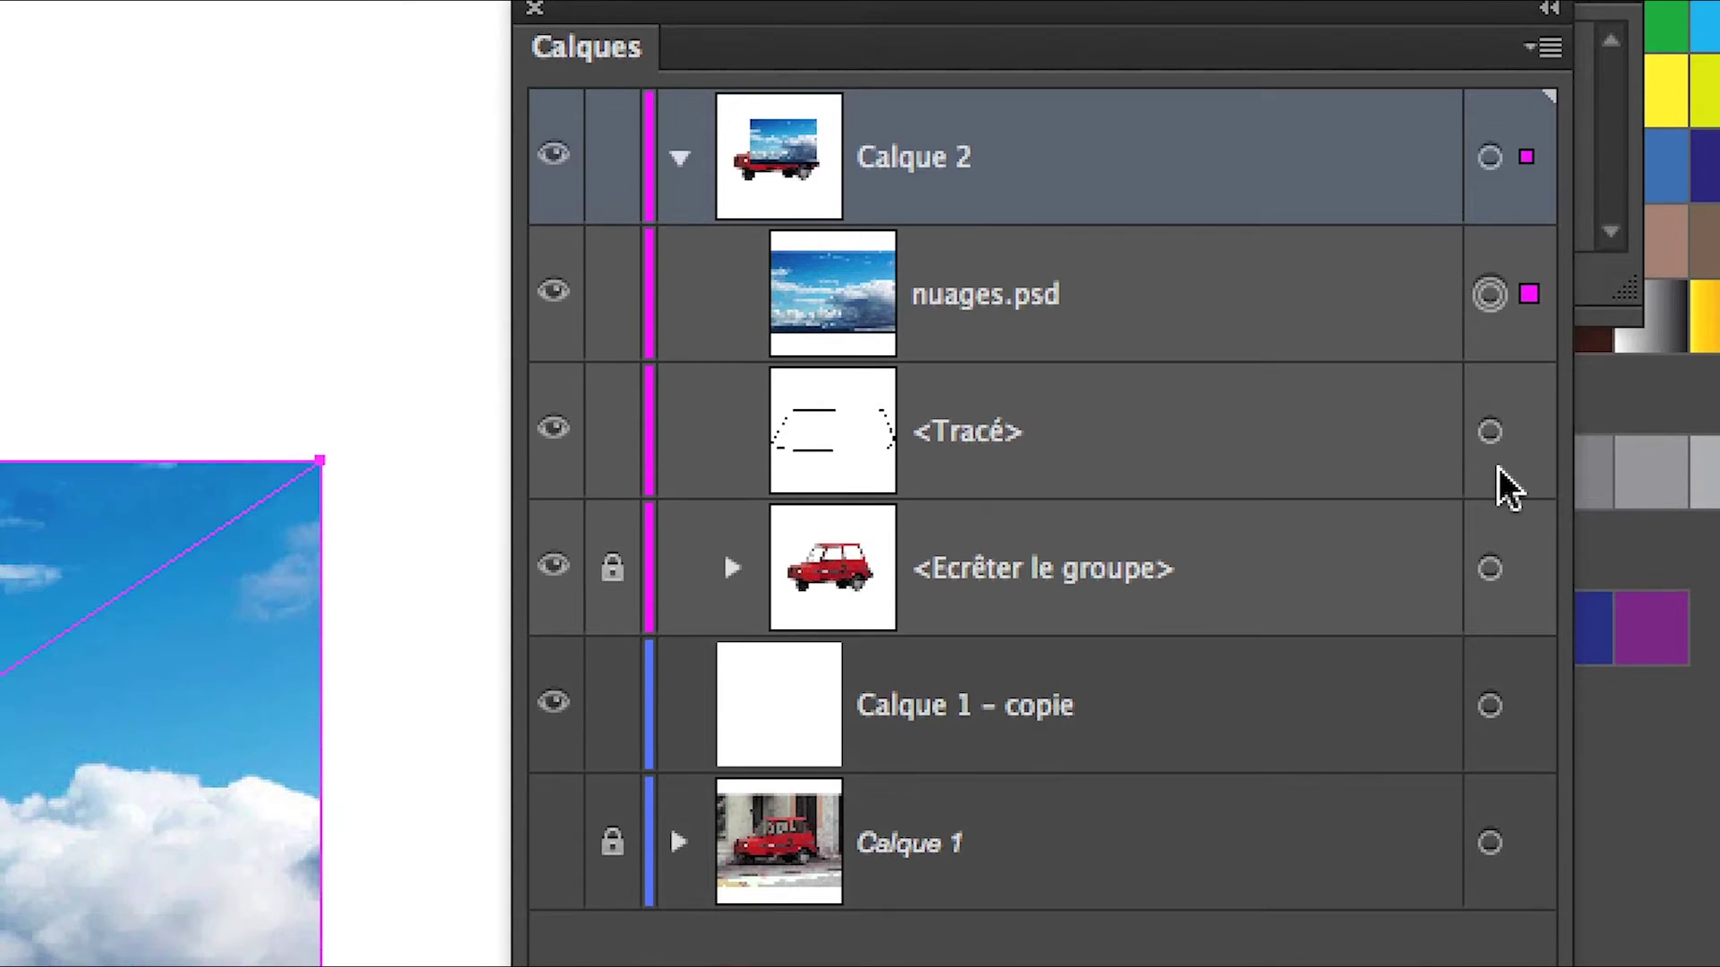
pyautogui.keyDown('shift'); pyautogui.click(1495, 452); pyautogui.keyUp('shift')
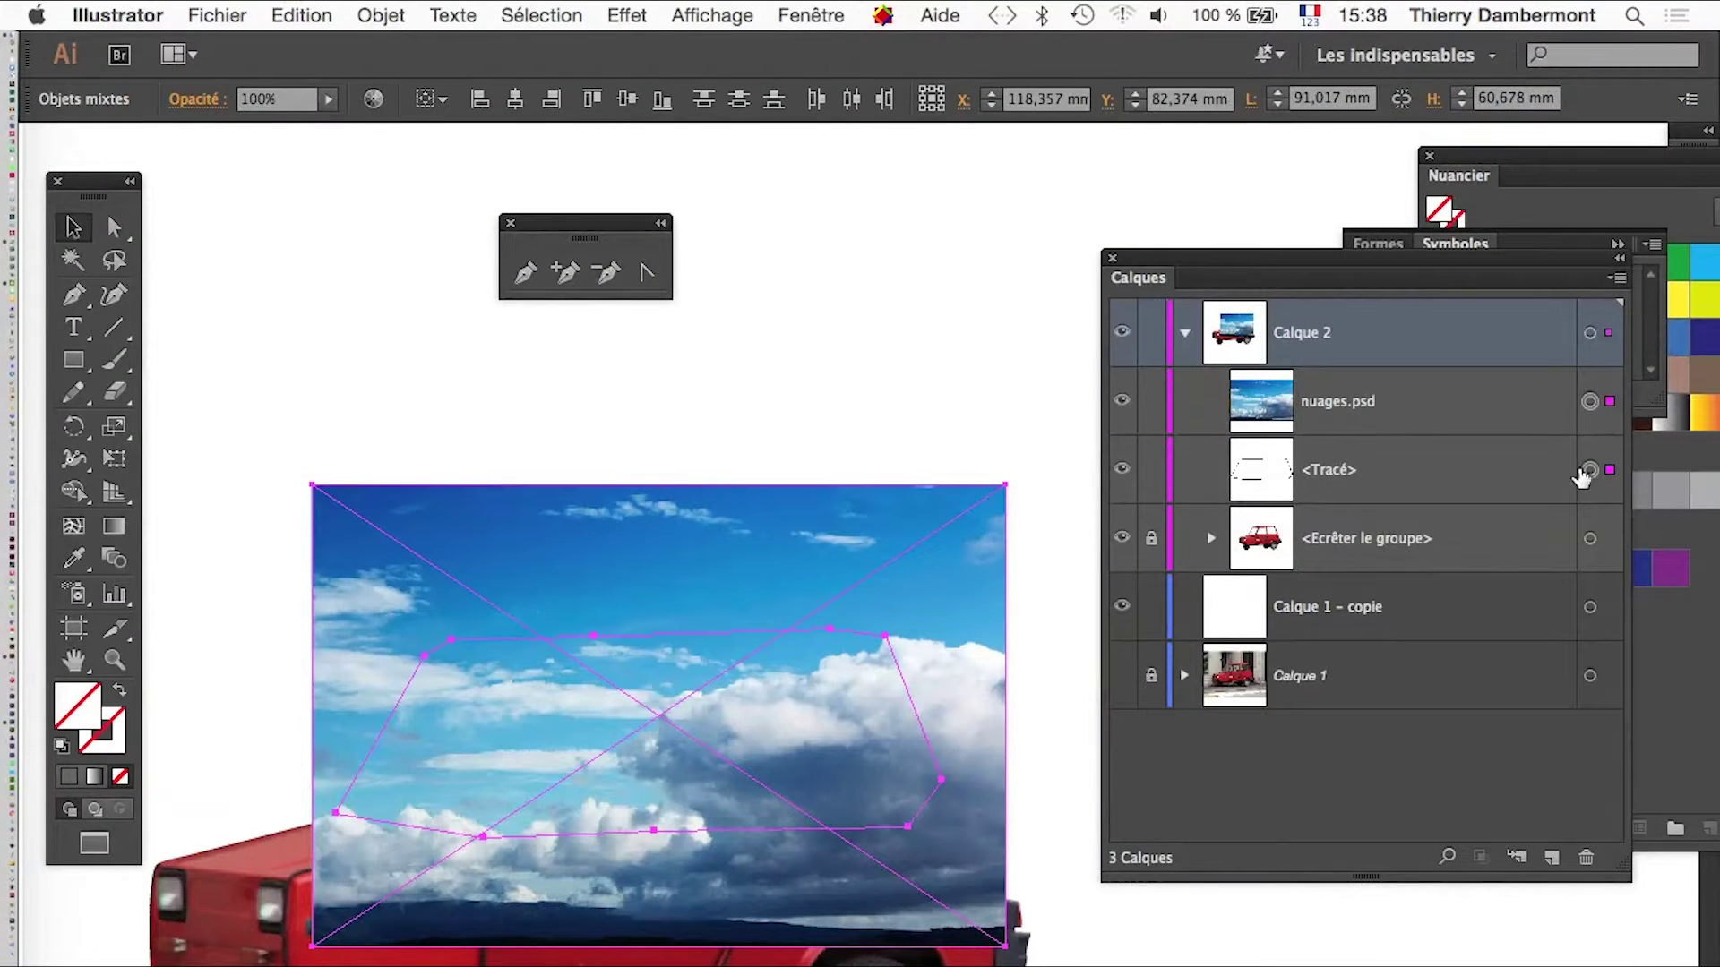
pyautogui.click(382, 16)
pyautogui.moveTo(457, 792)
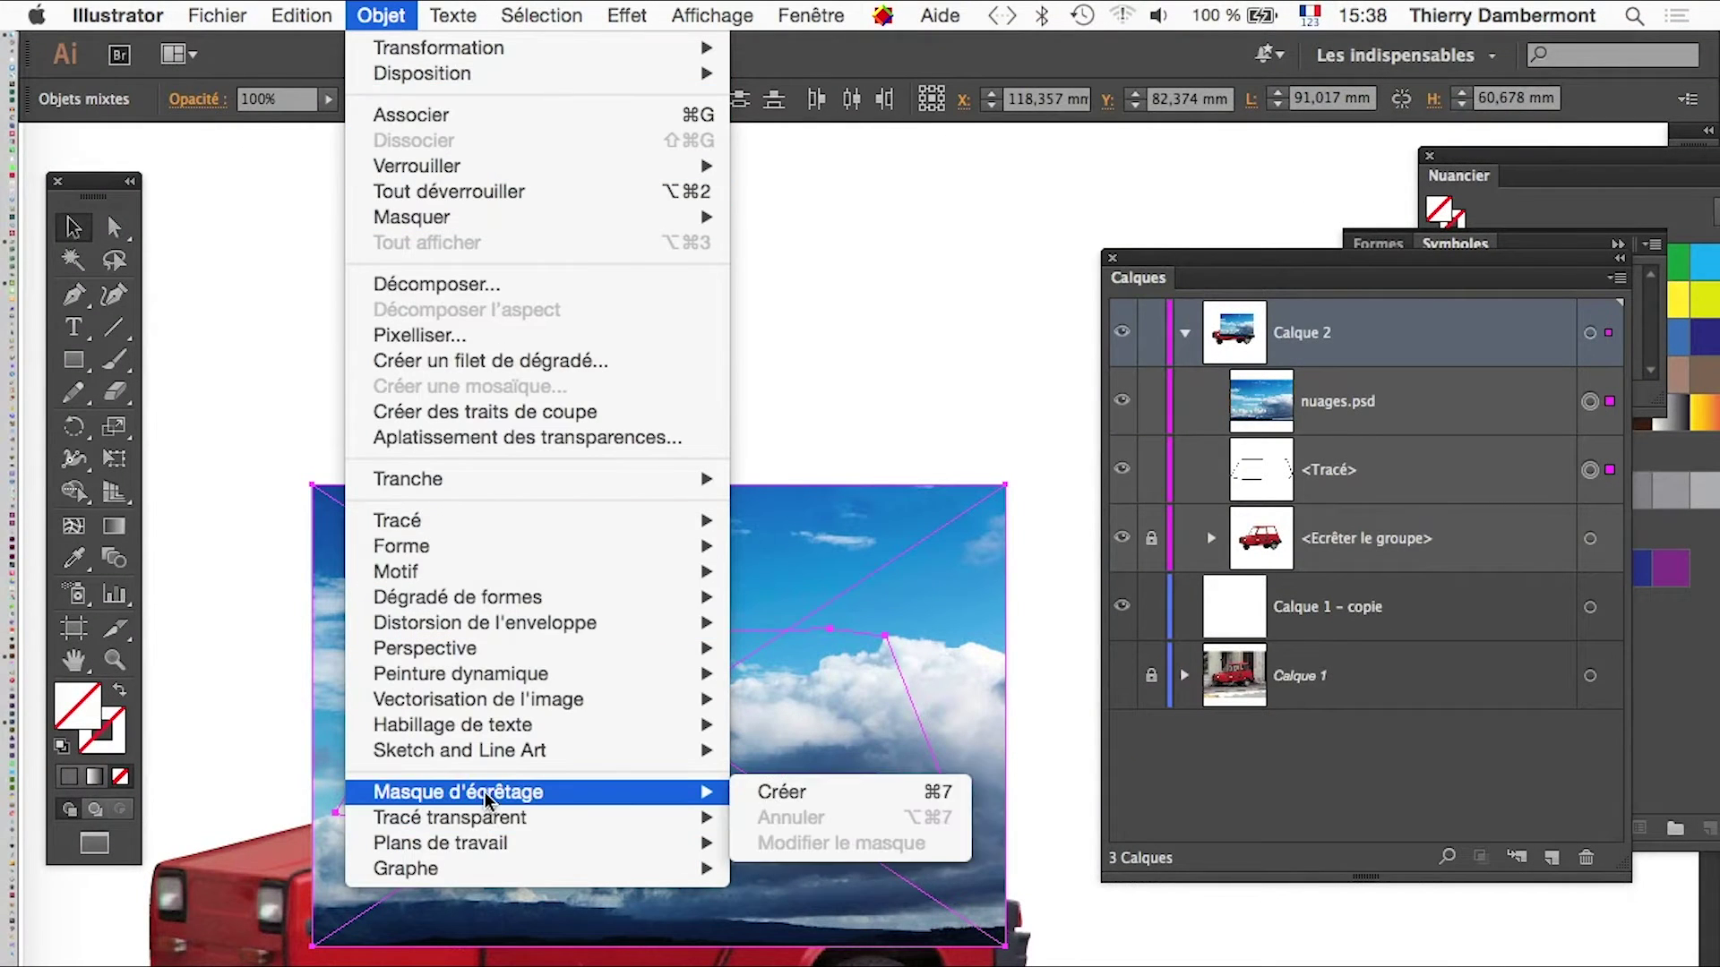
pyautogui.click(819, 794)
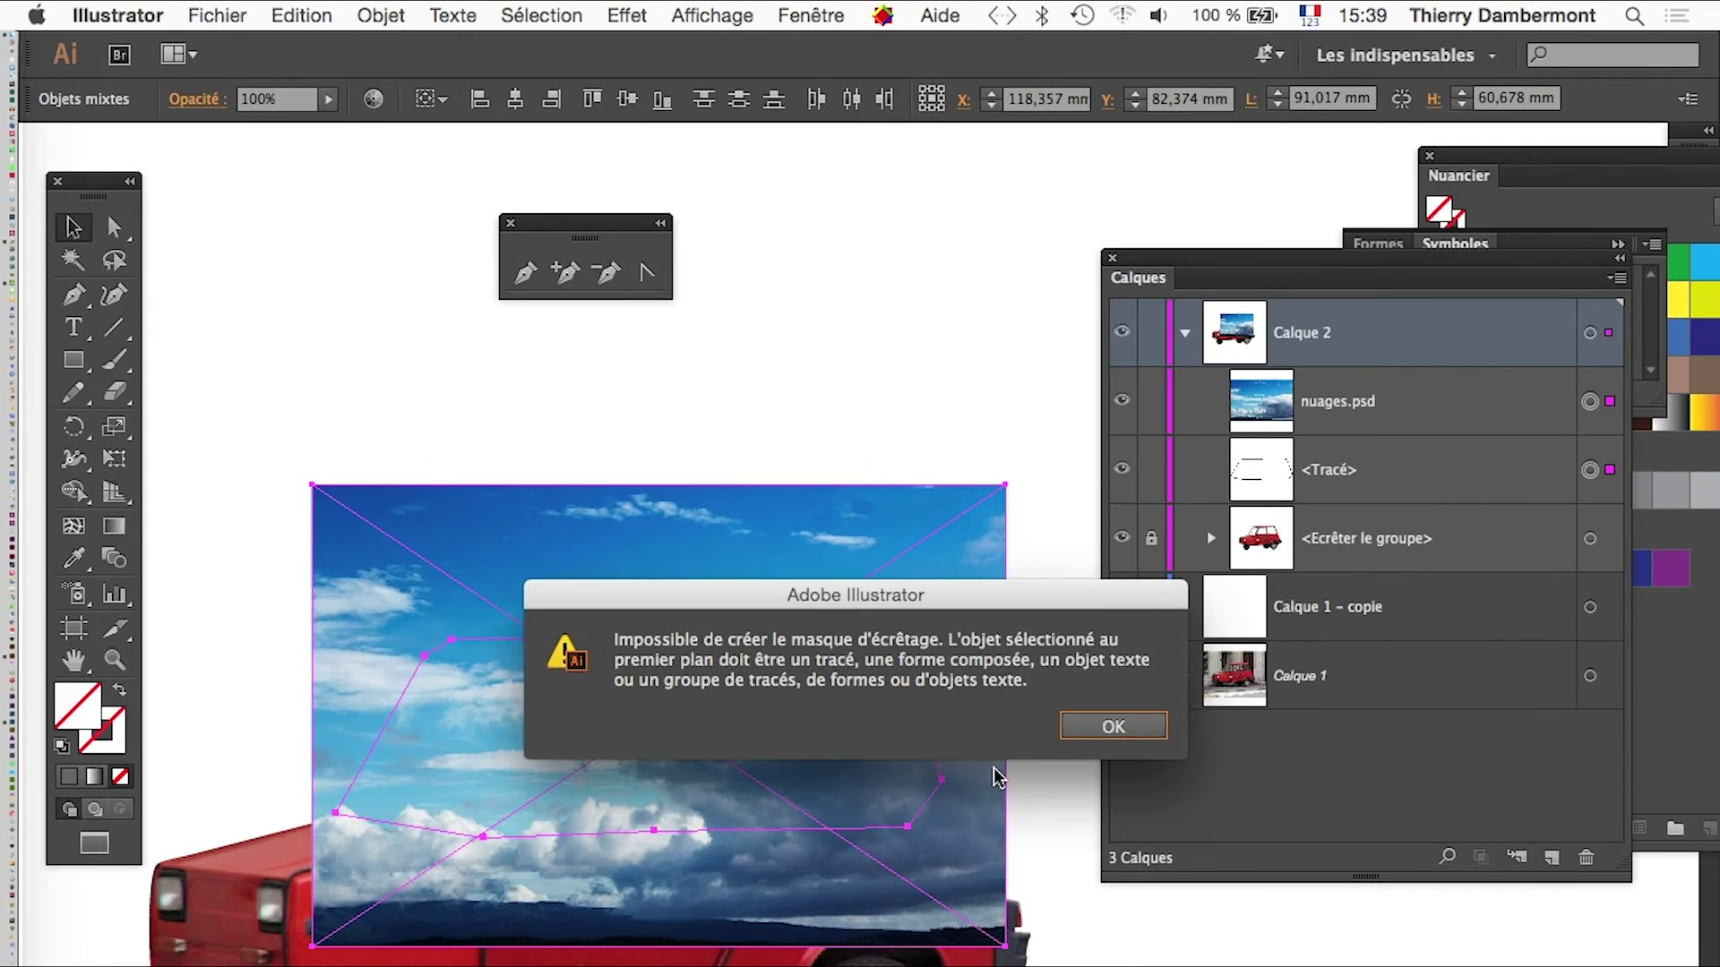
pyautogui.click(1153, 729)
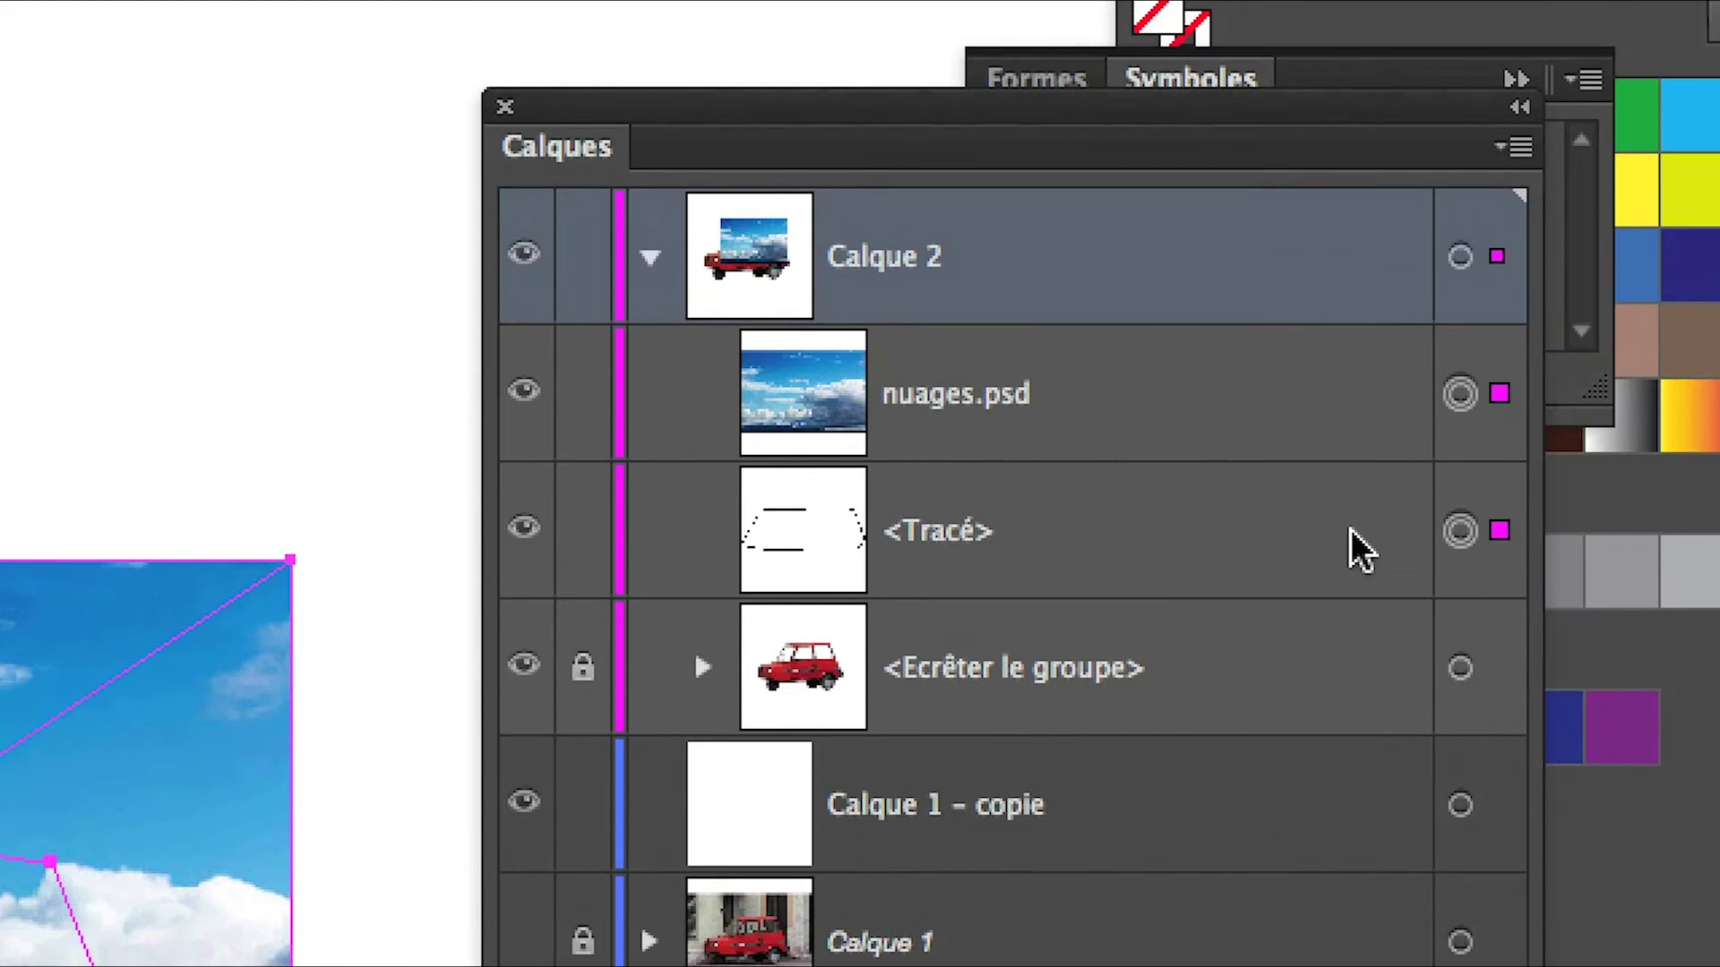
# Step: Move nuages.psd below the <Tracé> window path in Calque 2
pyautogui.click(1335, 491)
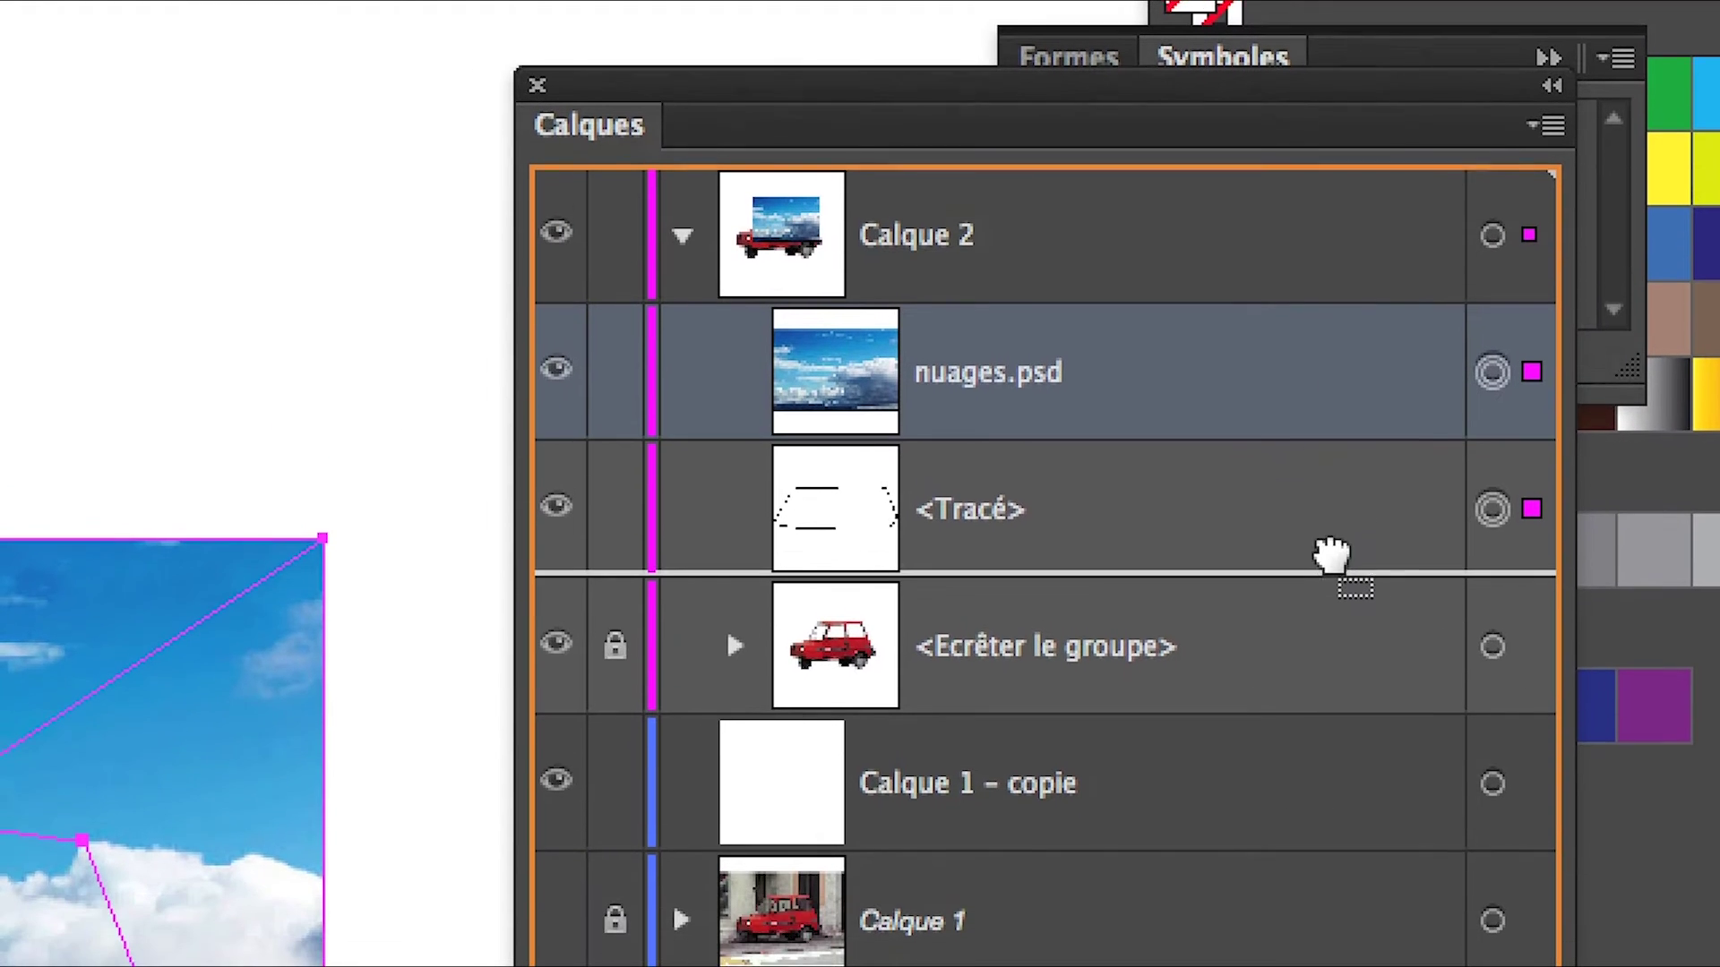
pyautogui.moveTo(1335, 491); pyautogui.dragTo(1336, 573)
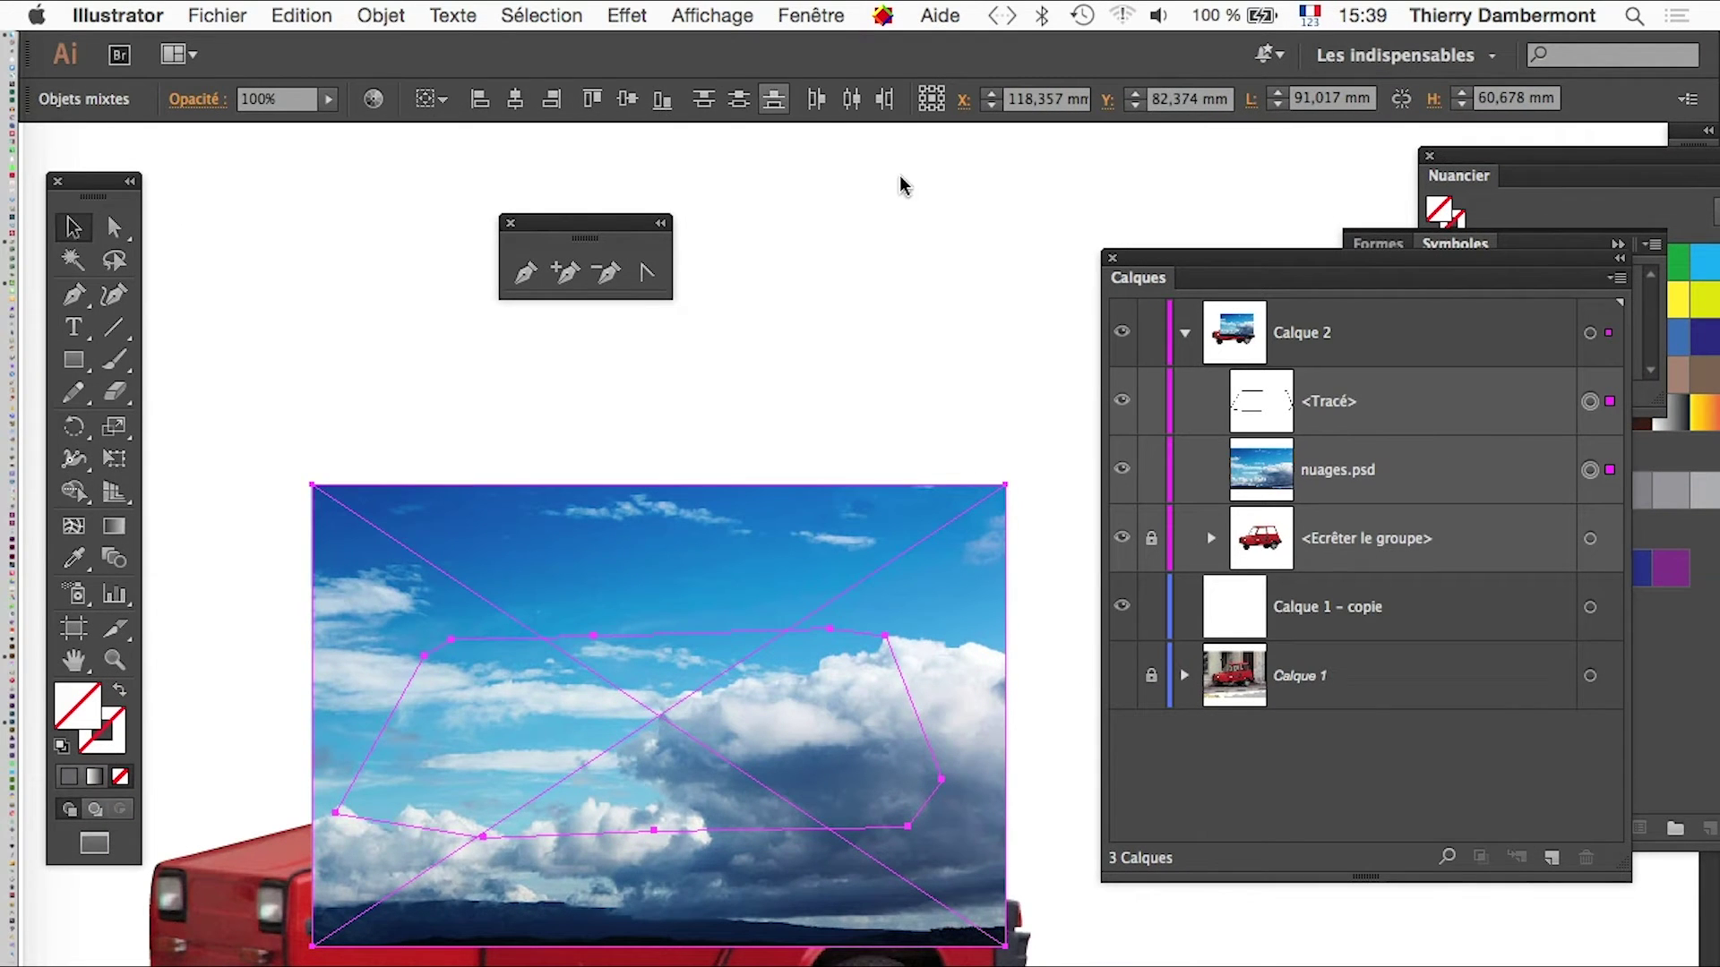
pyautogui.click(381, 15)
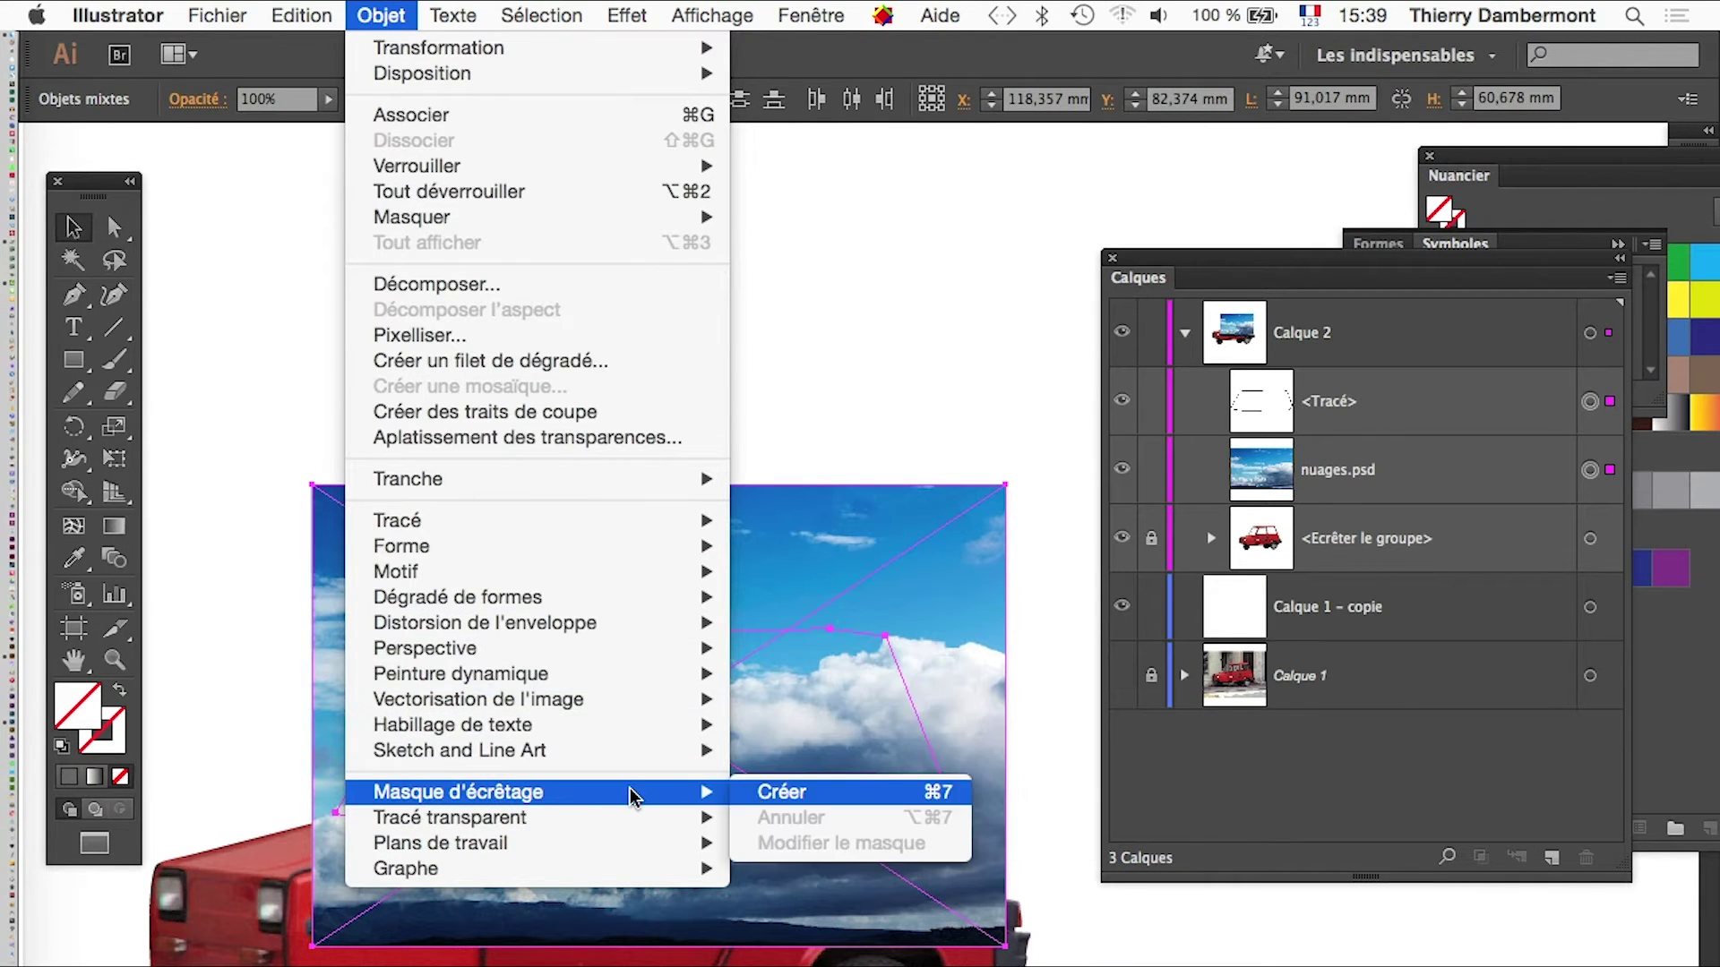
# Step: Apply Masque d'écrêtage > Créer to clip the clouds to the window path, then zoom to inspect
pyautogui.click(784, 797)
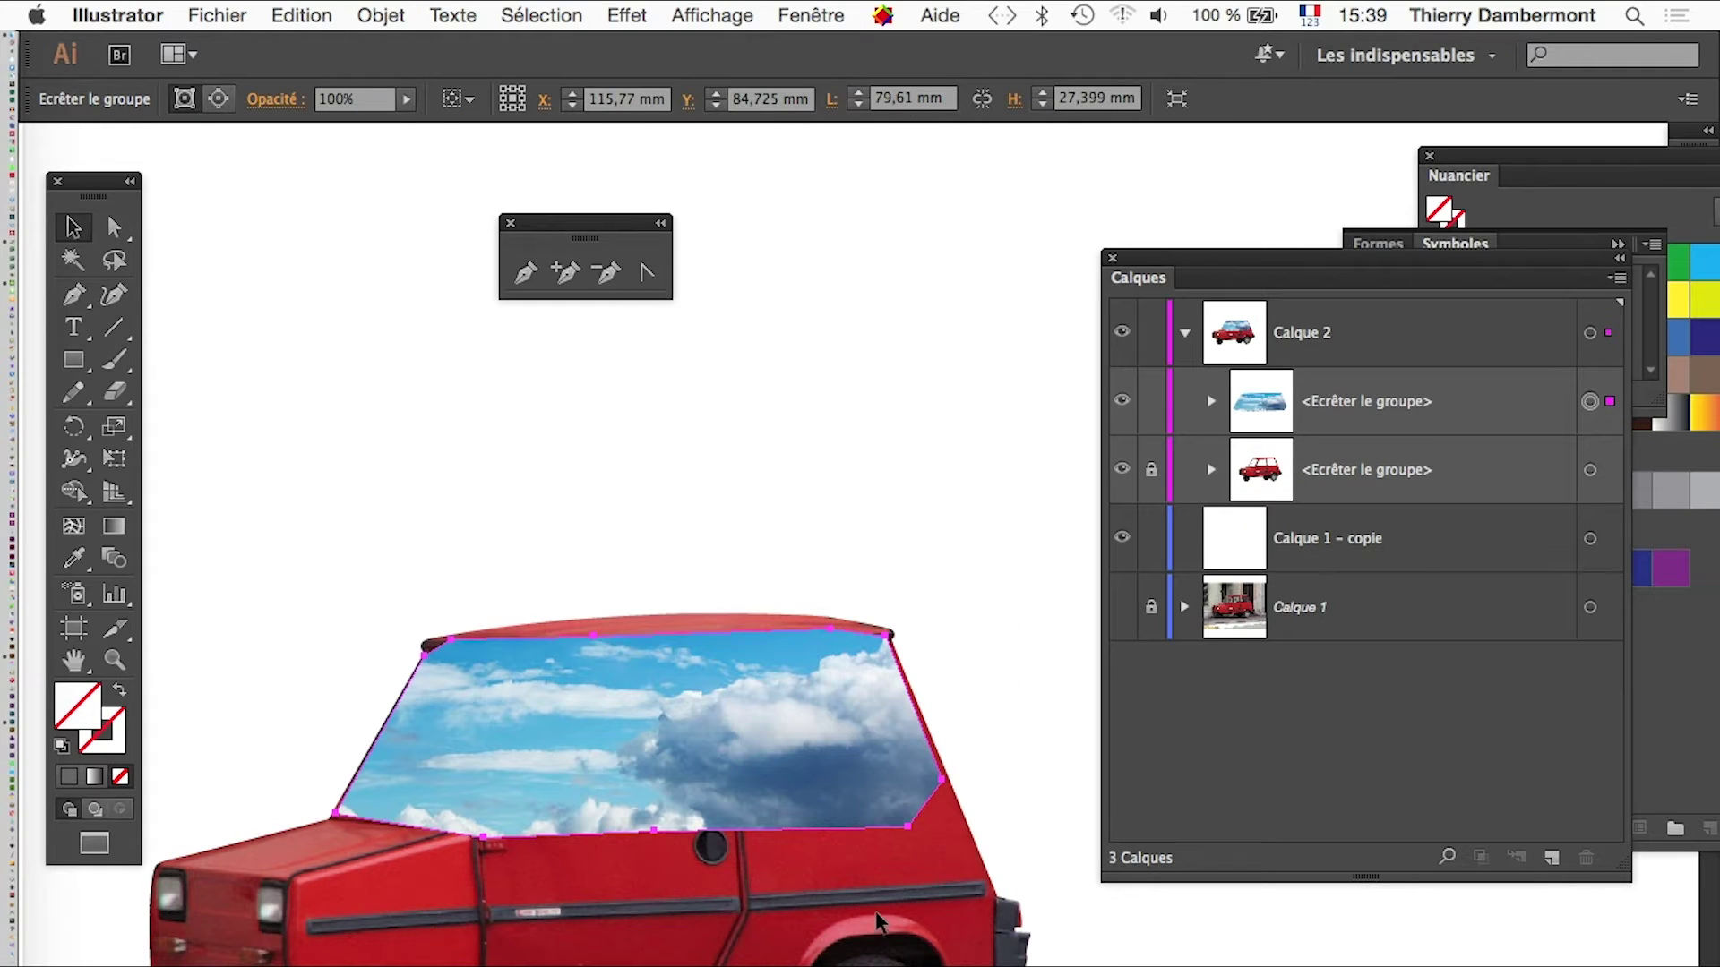
pyautogui.scroll(5, 647, 778)
pyautogui.scroll(-2, 647, 778)
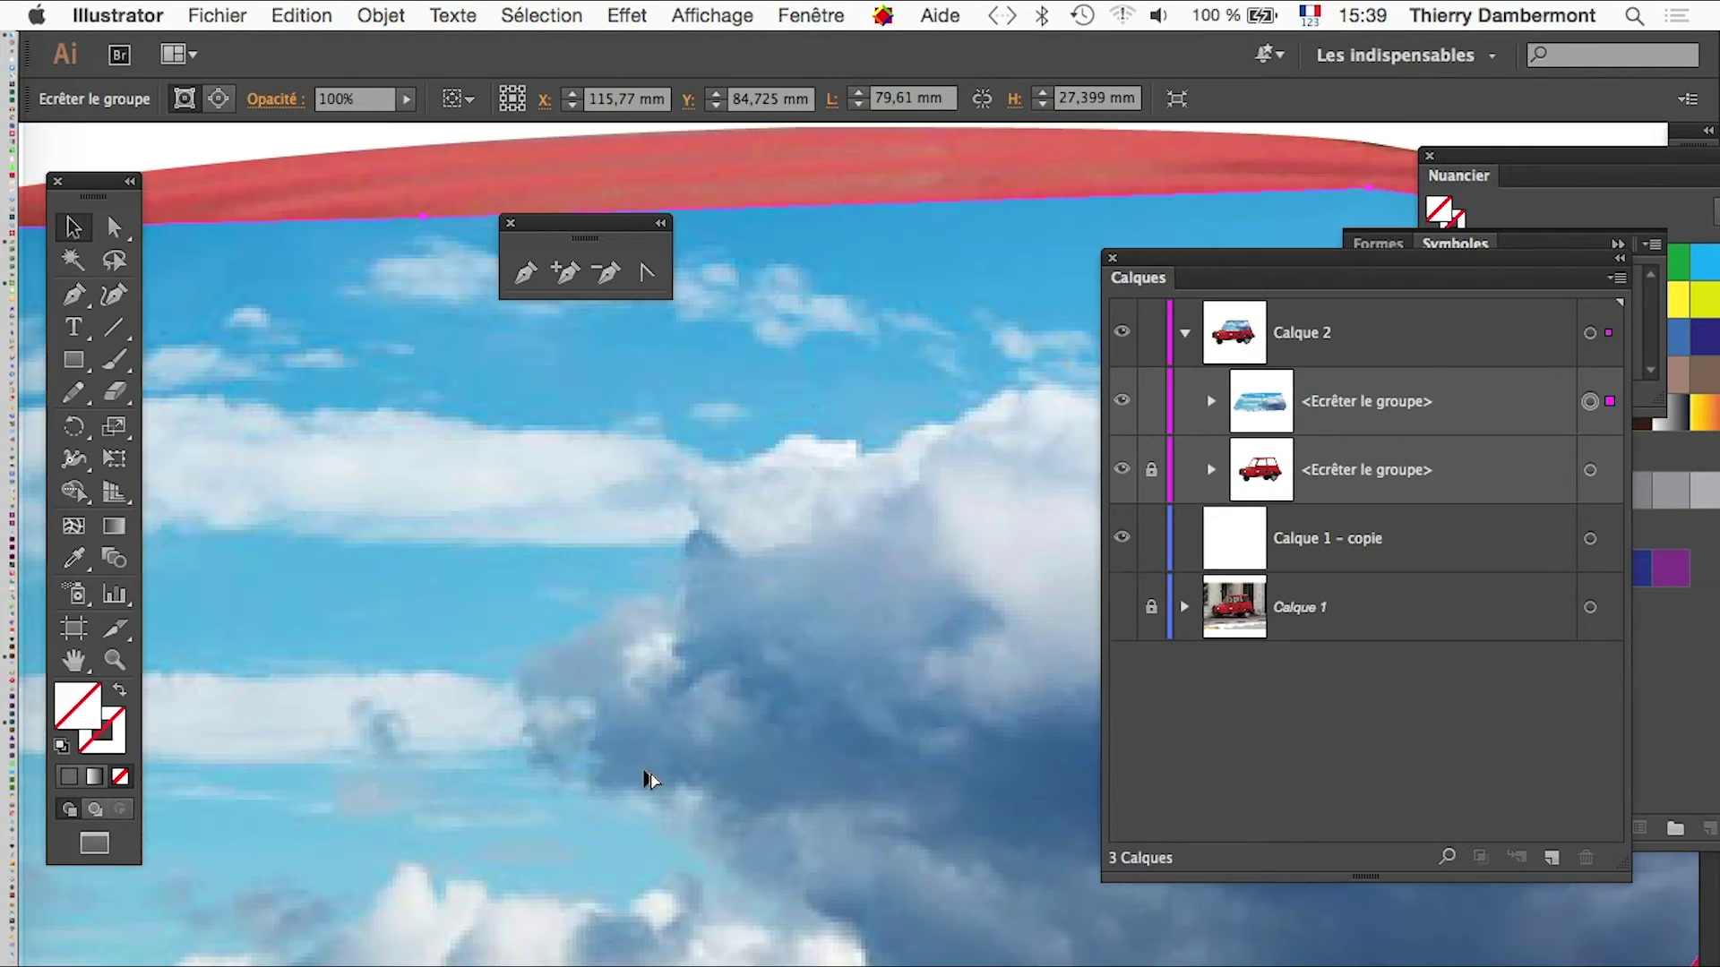
pyautogui.scroll(-2, 647, 777)
pyautogui.scroll(-1, 647, 778)
pyautogui.scroll(-1, 646, 777)
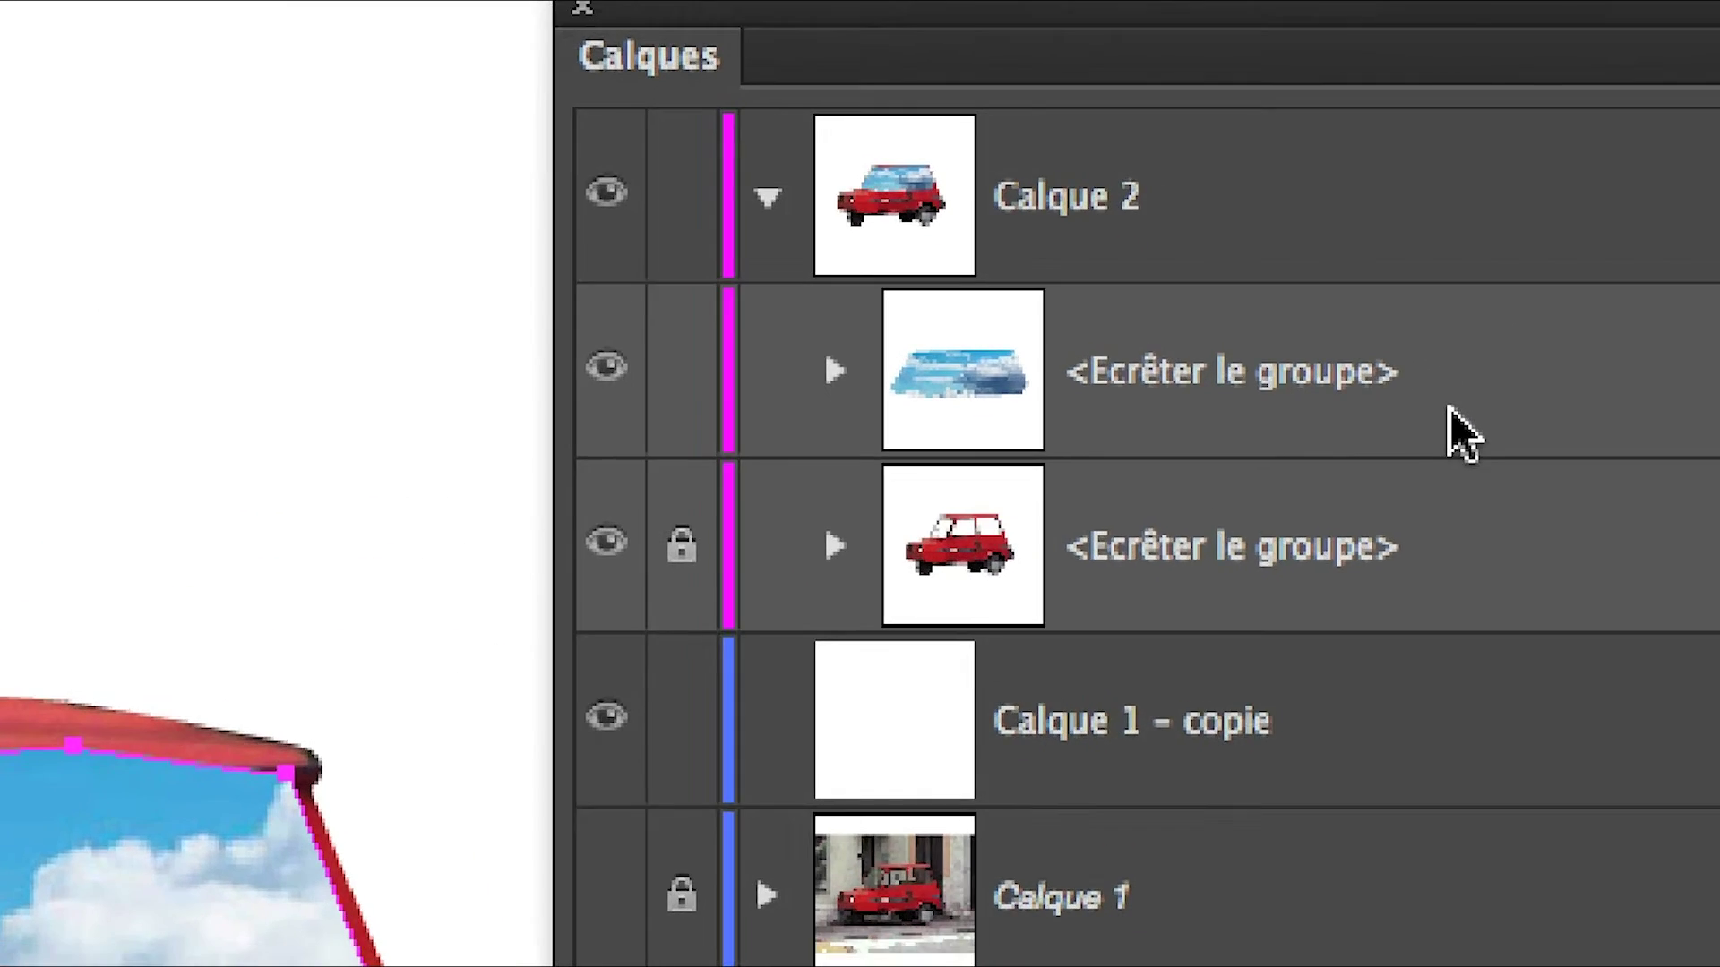
# Step: Try dragging the sky clip group below the car group, unlocking the car group to drop it
pyautogui.click(1473, 421)
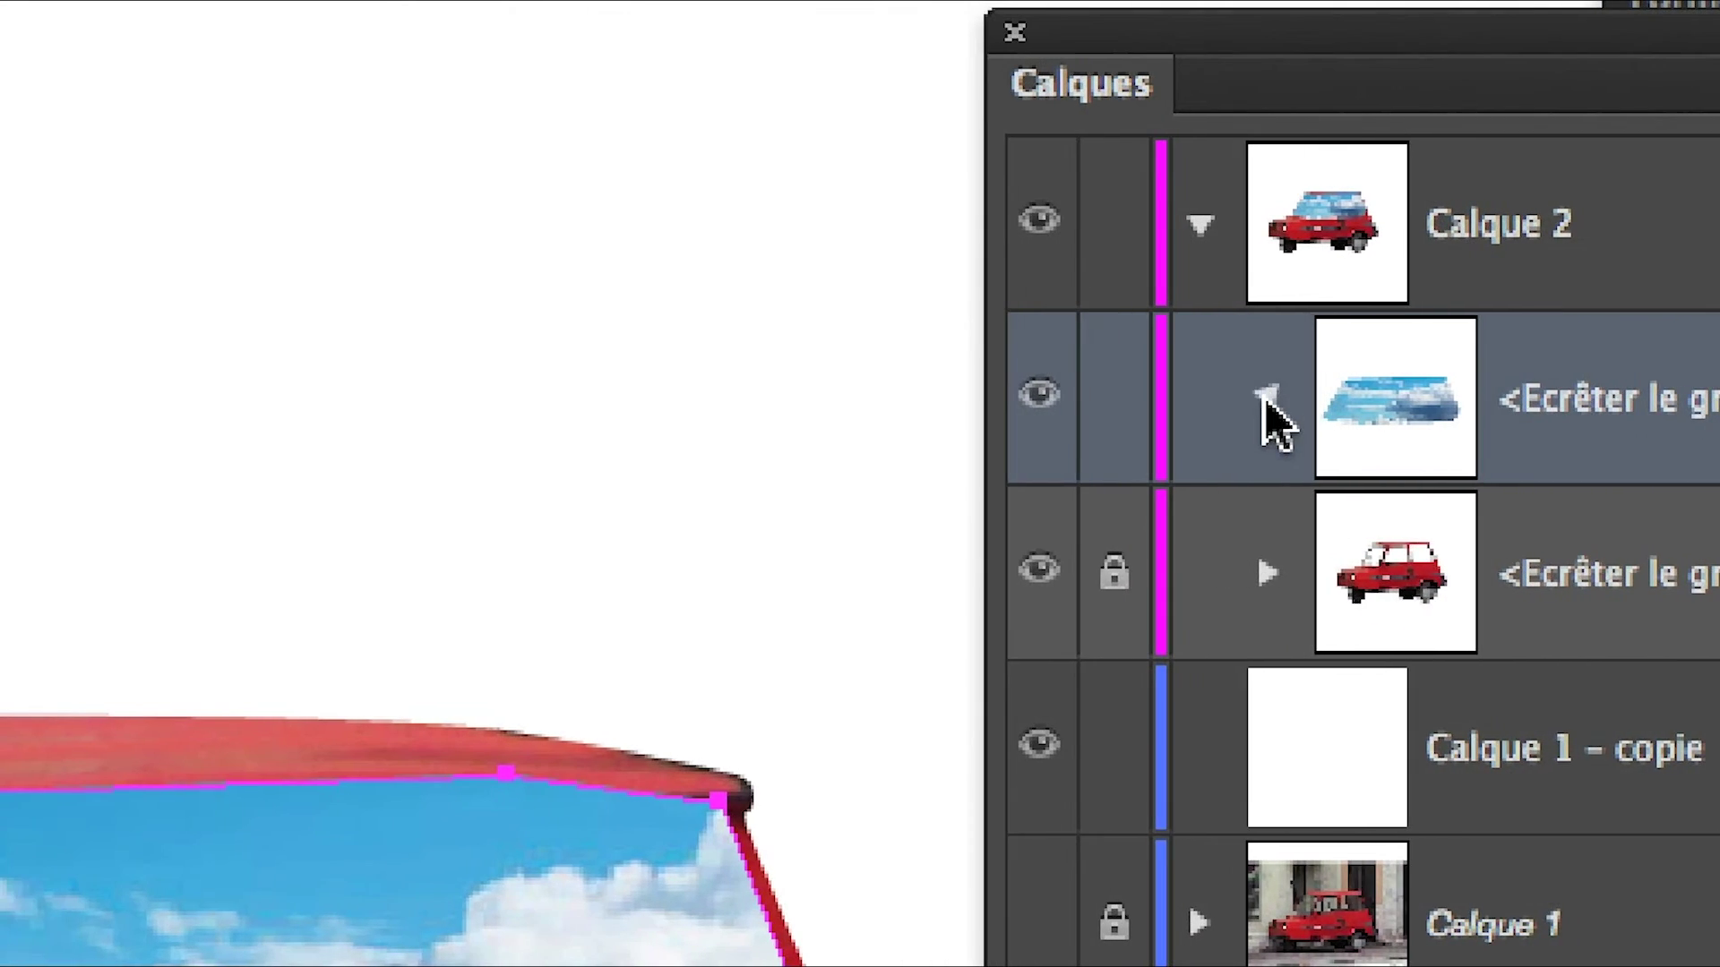
pyautogui.click(991, 401)
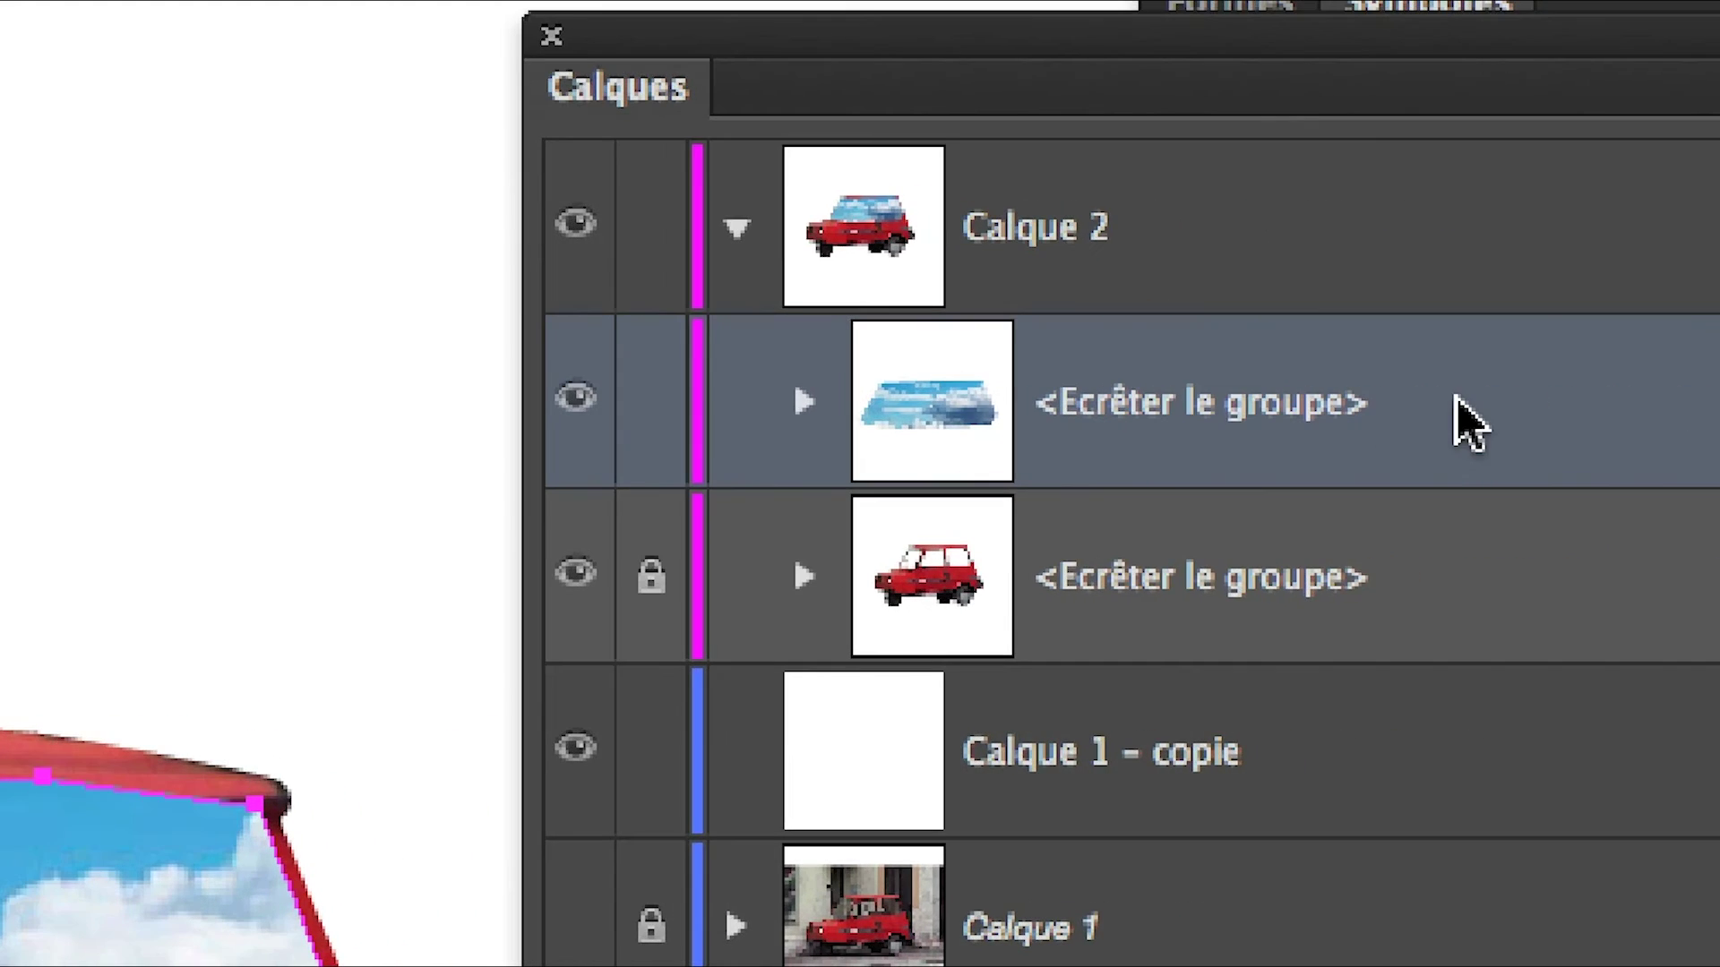
pyautogui.moveTo(1463, 422); pyautogui.dragTo(1449, 477)
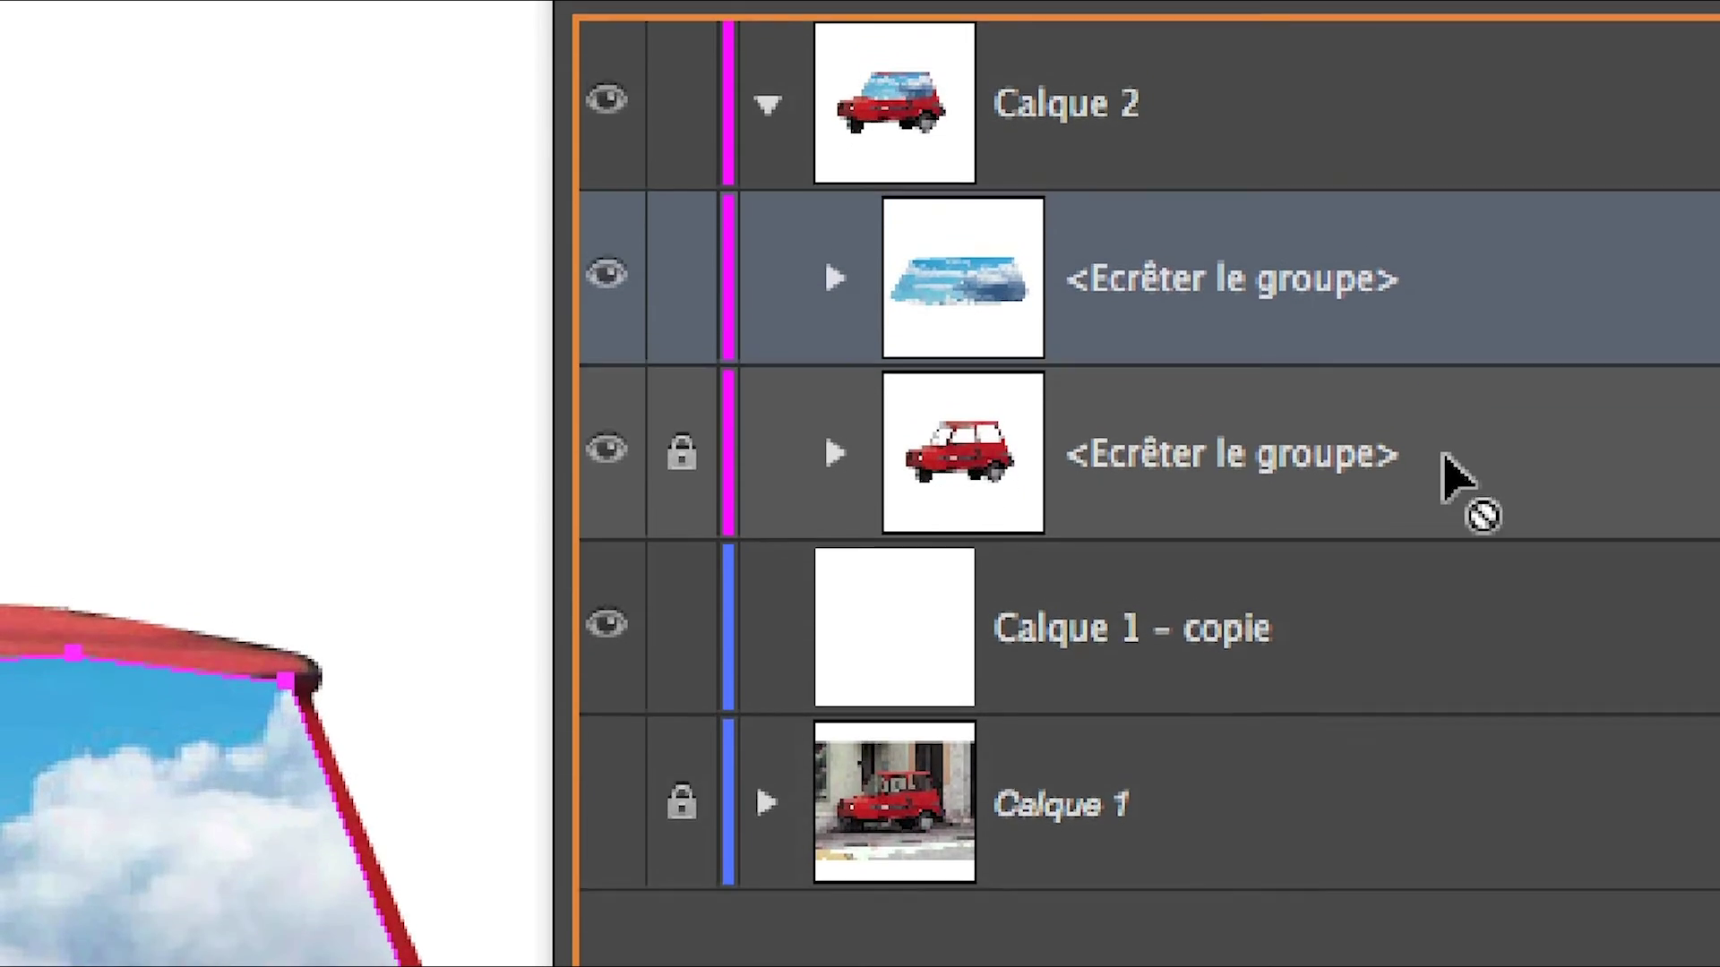
pyautogui.moveTo(1448, 476); pyautogui.dragTo(1462, 280)
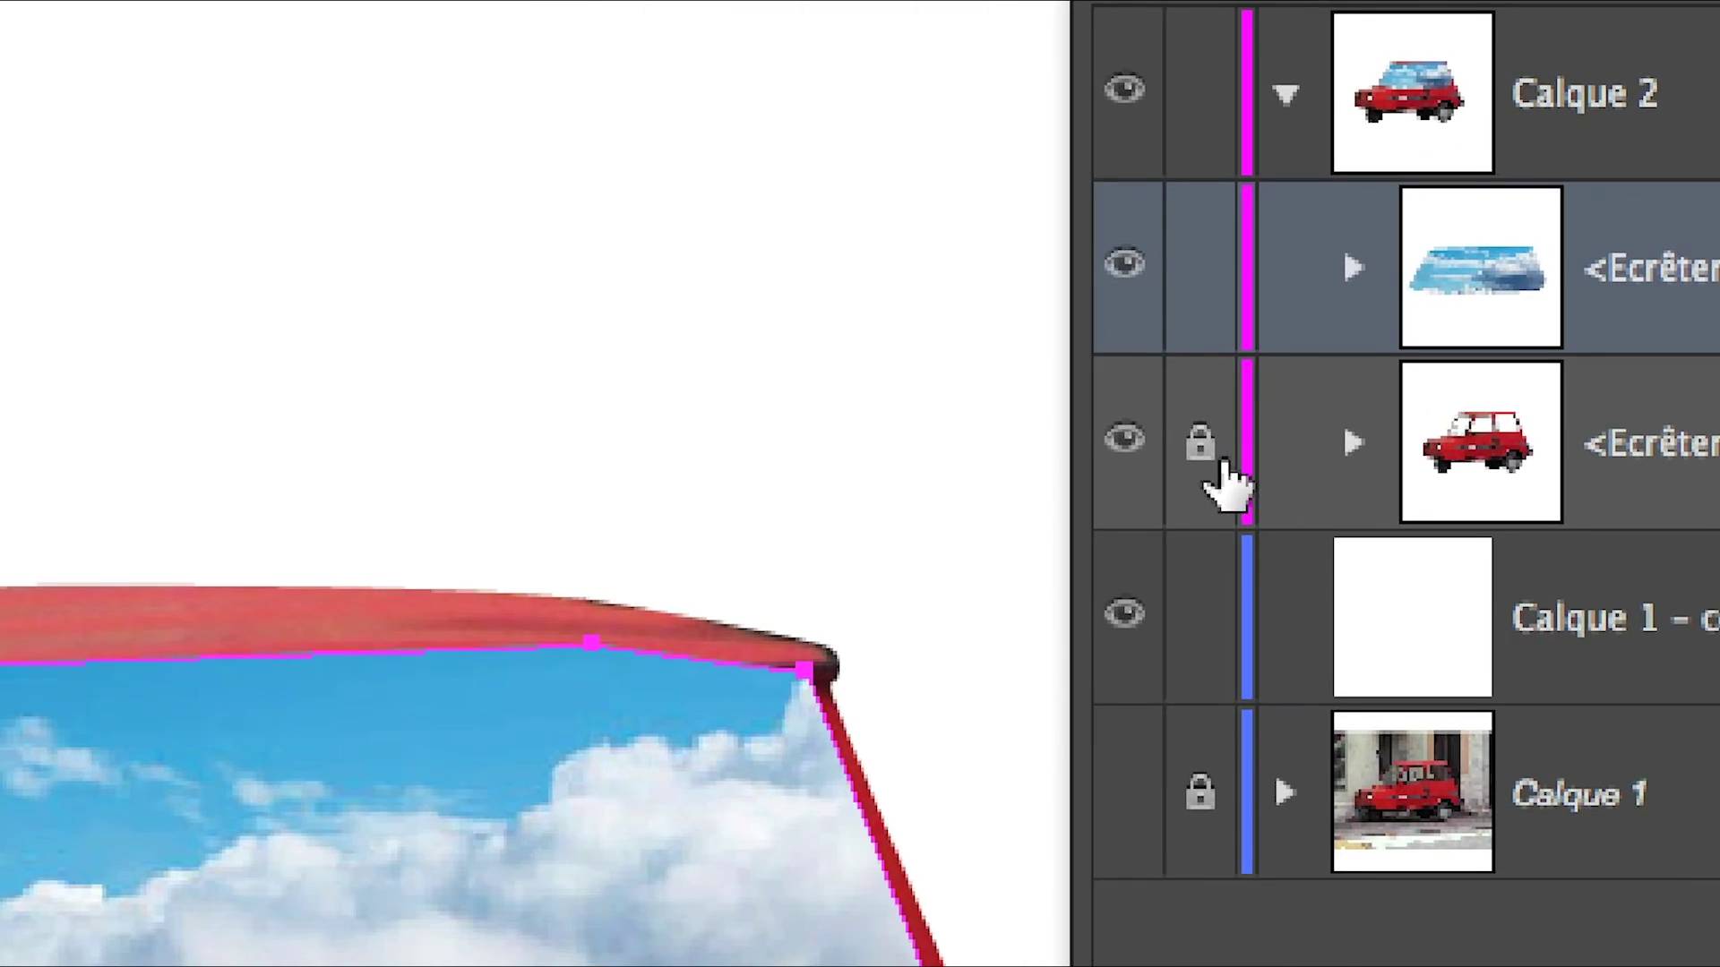
pyautogui.click(1196, 470)
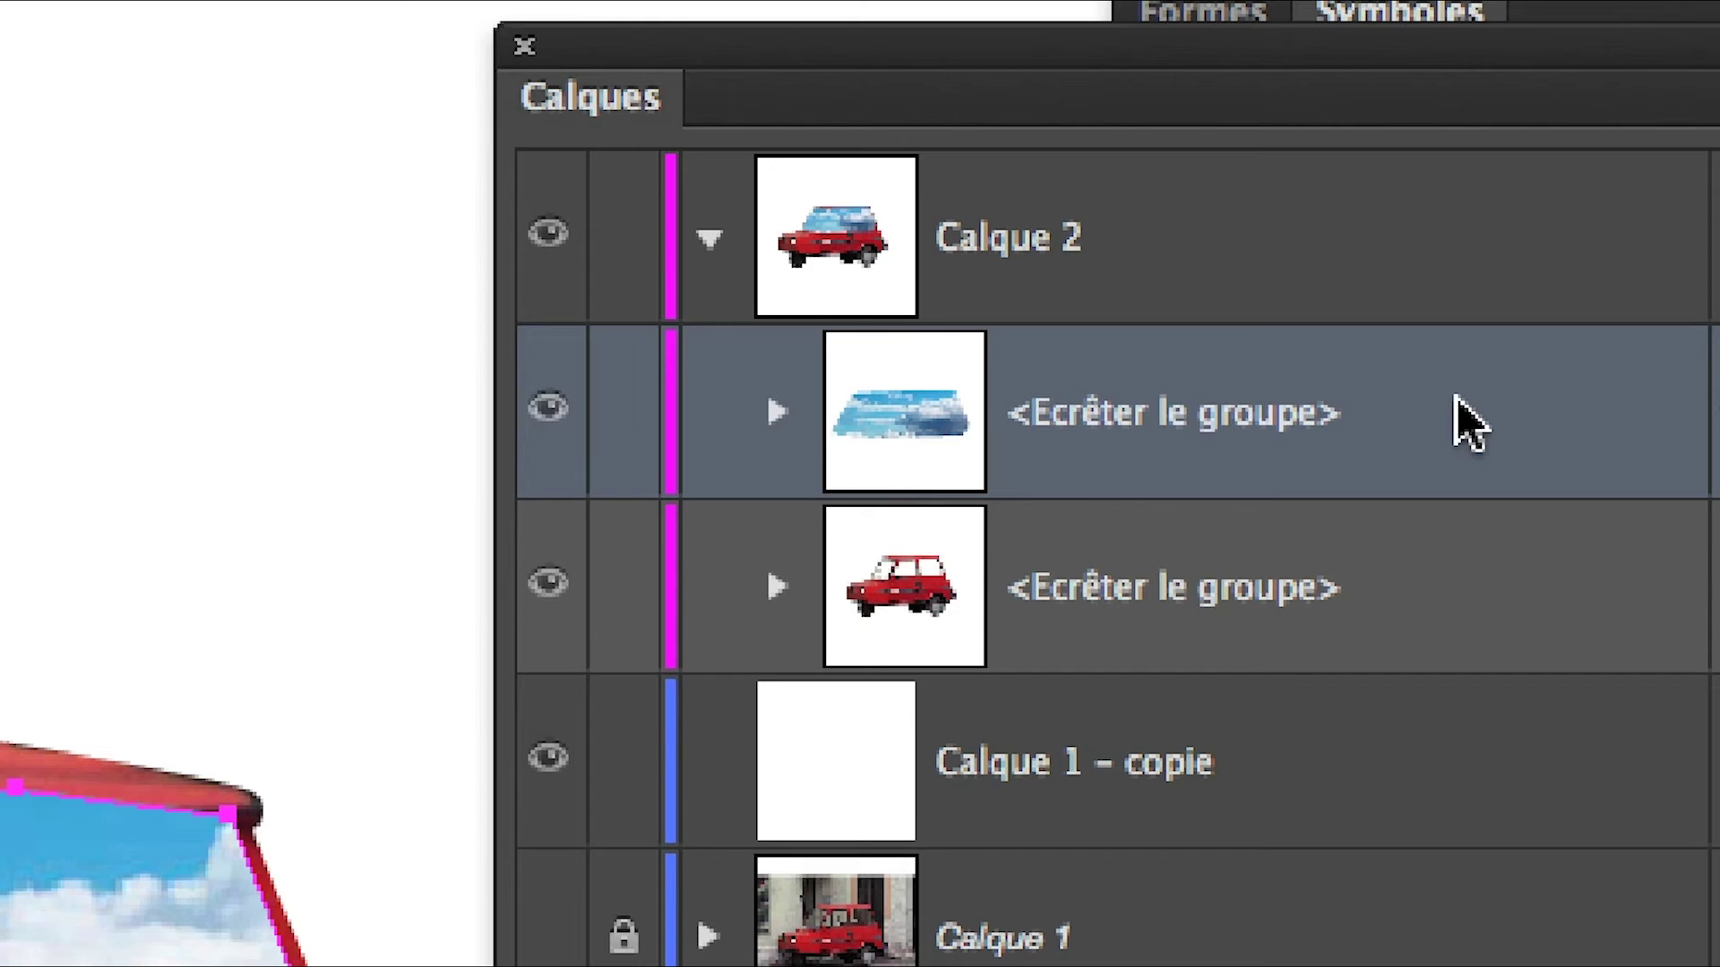
pyautogui.moveTo(1469, 421); pyautogui.dragTo(1444, 470)
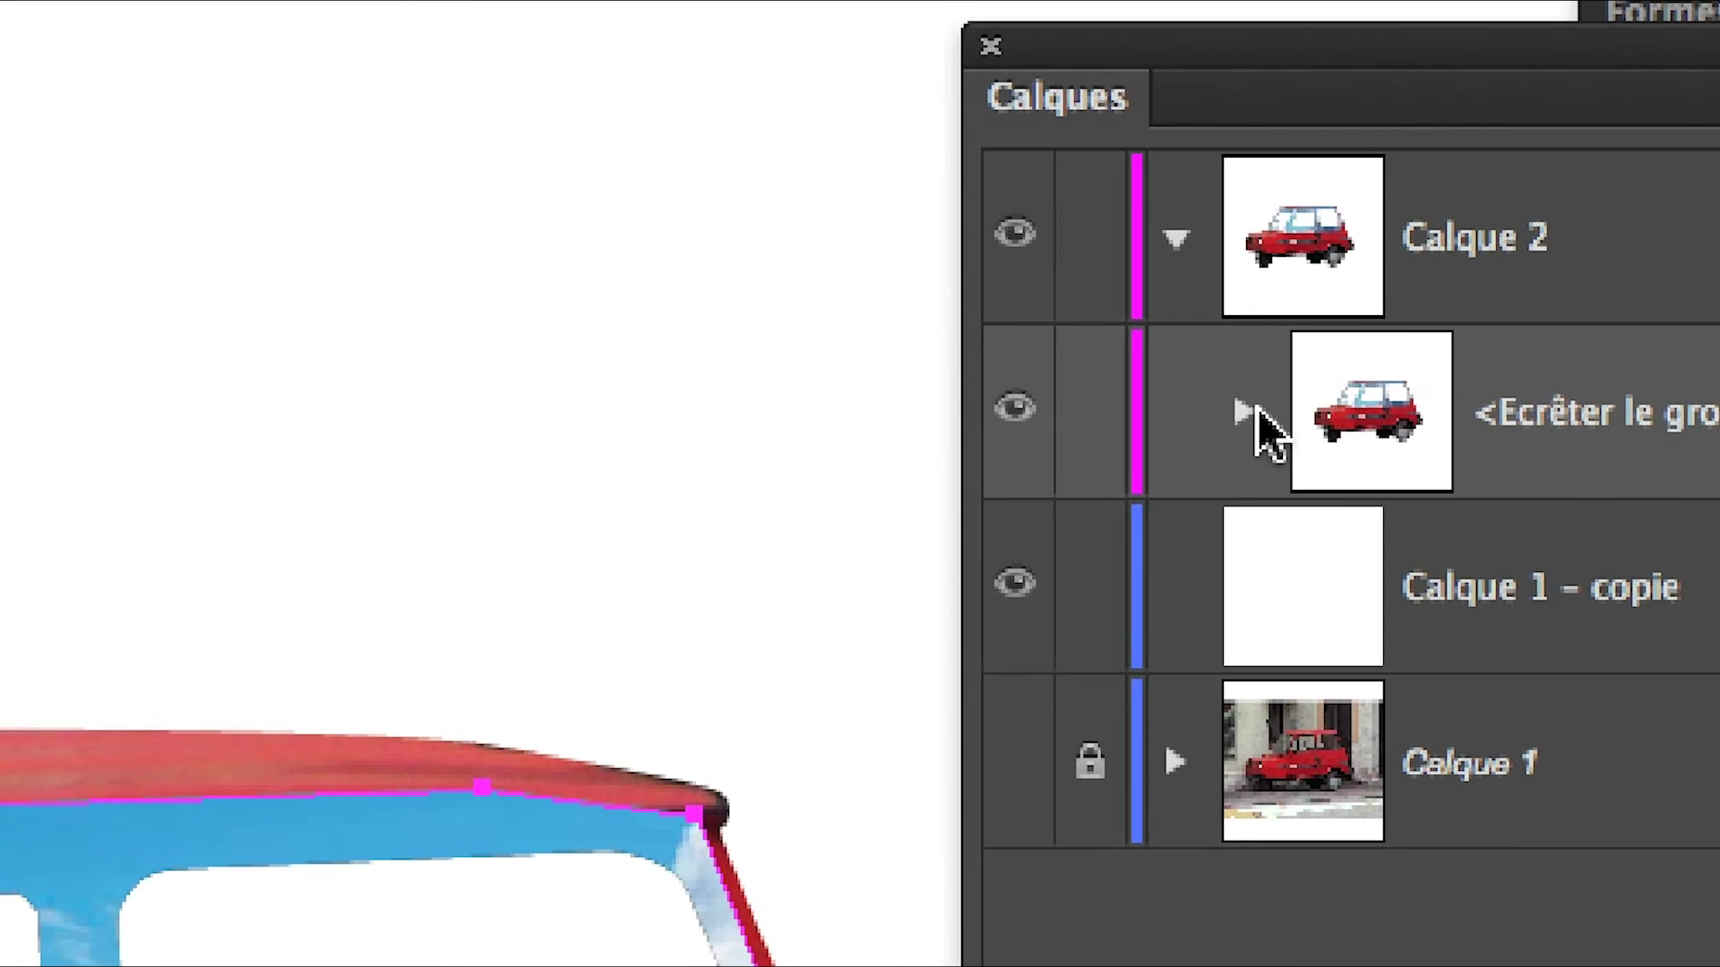
pyautogui.click(1254, 410)
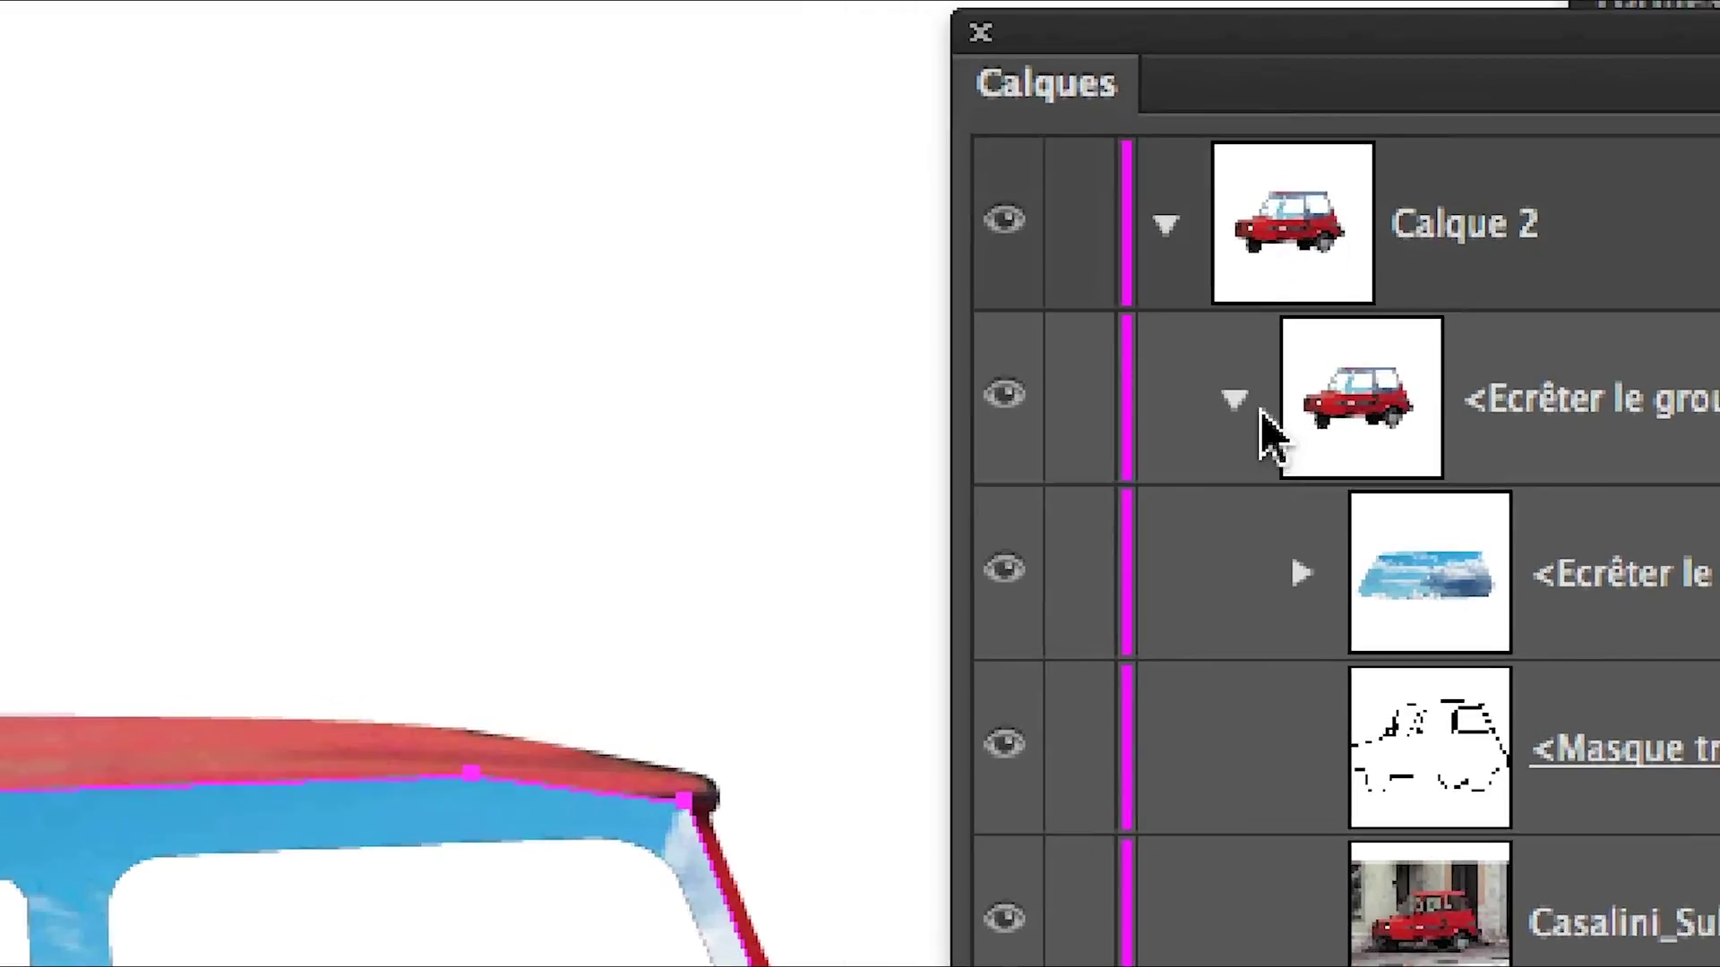
pyautogui.click(1253, 409)
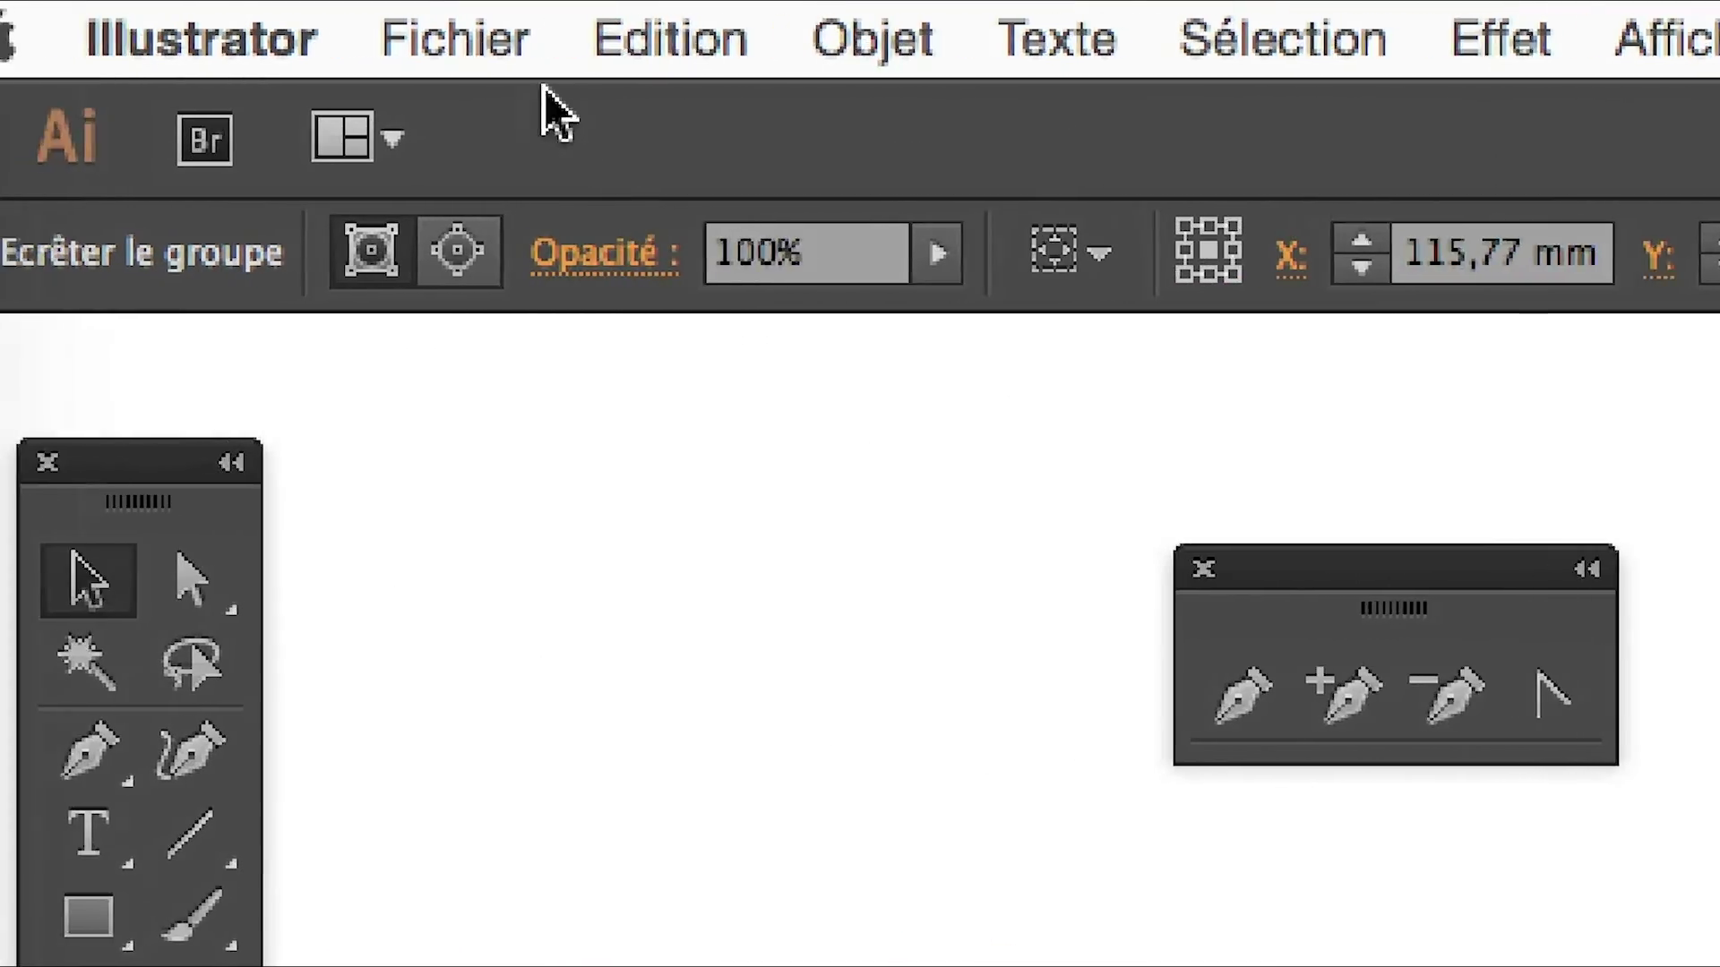
# Step: Undo the wrong nesting, relock the car group, drop the sky group beneath it, and deselect
pyautogui.click(577, 32)
pyautogui.click(598, 100)
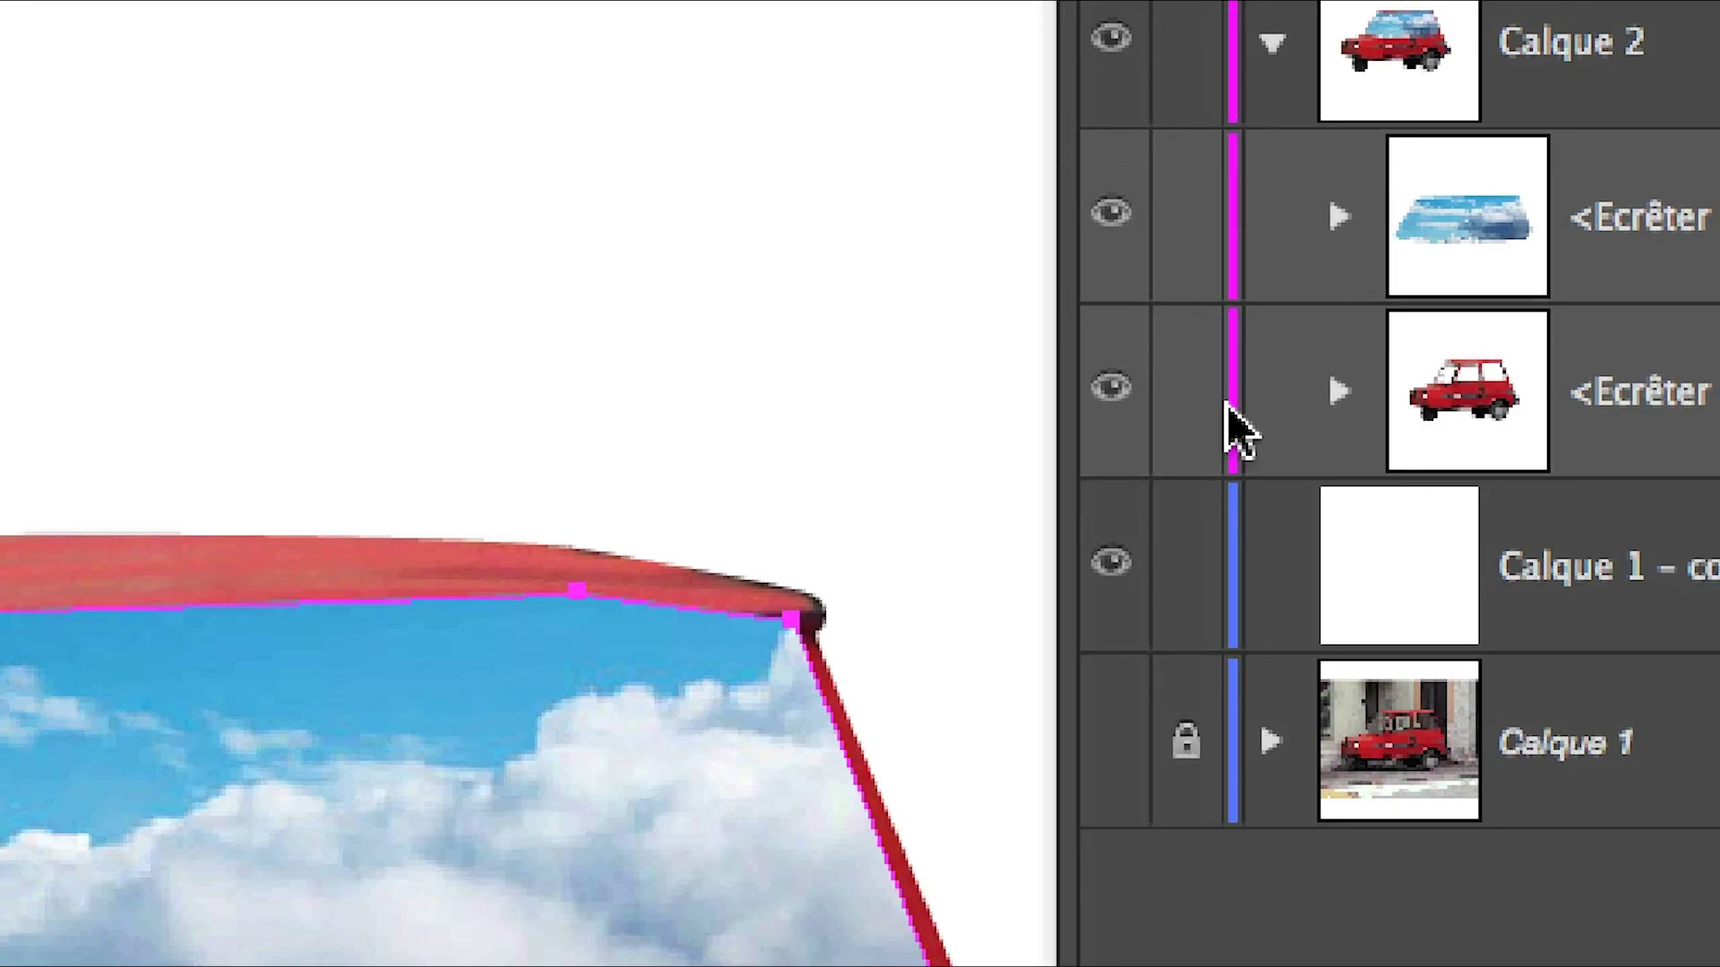
pyautogui.click(1206, 393)
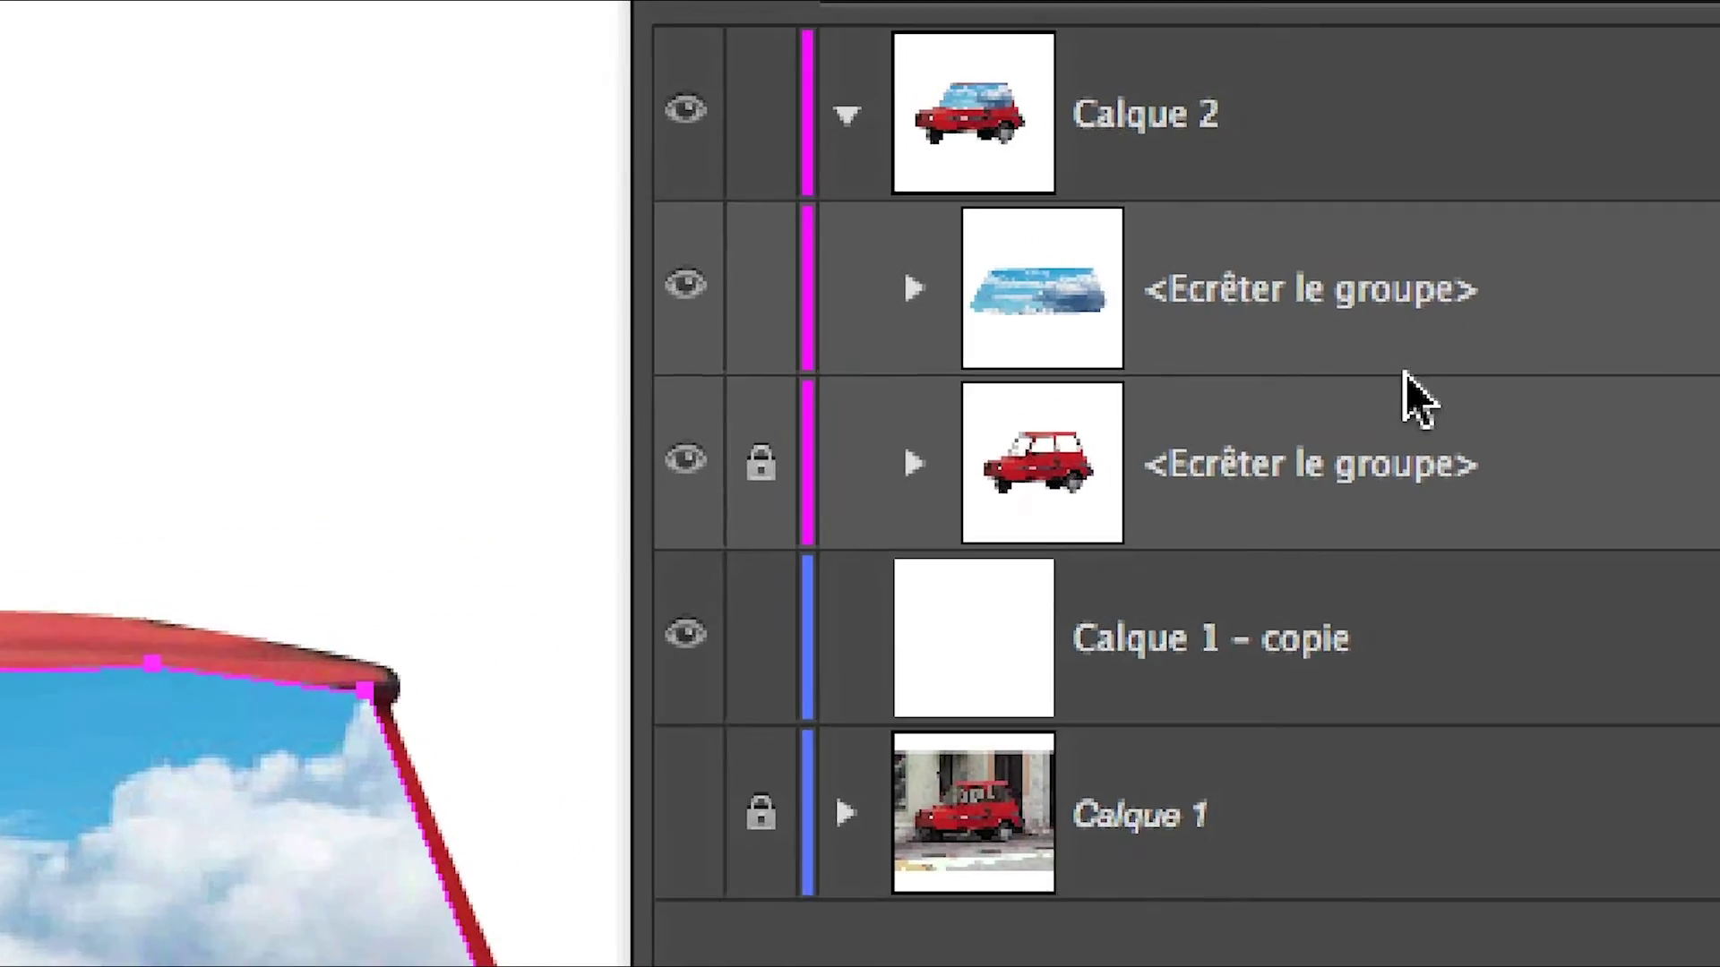
pyautogui.click(1431, 385)
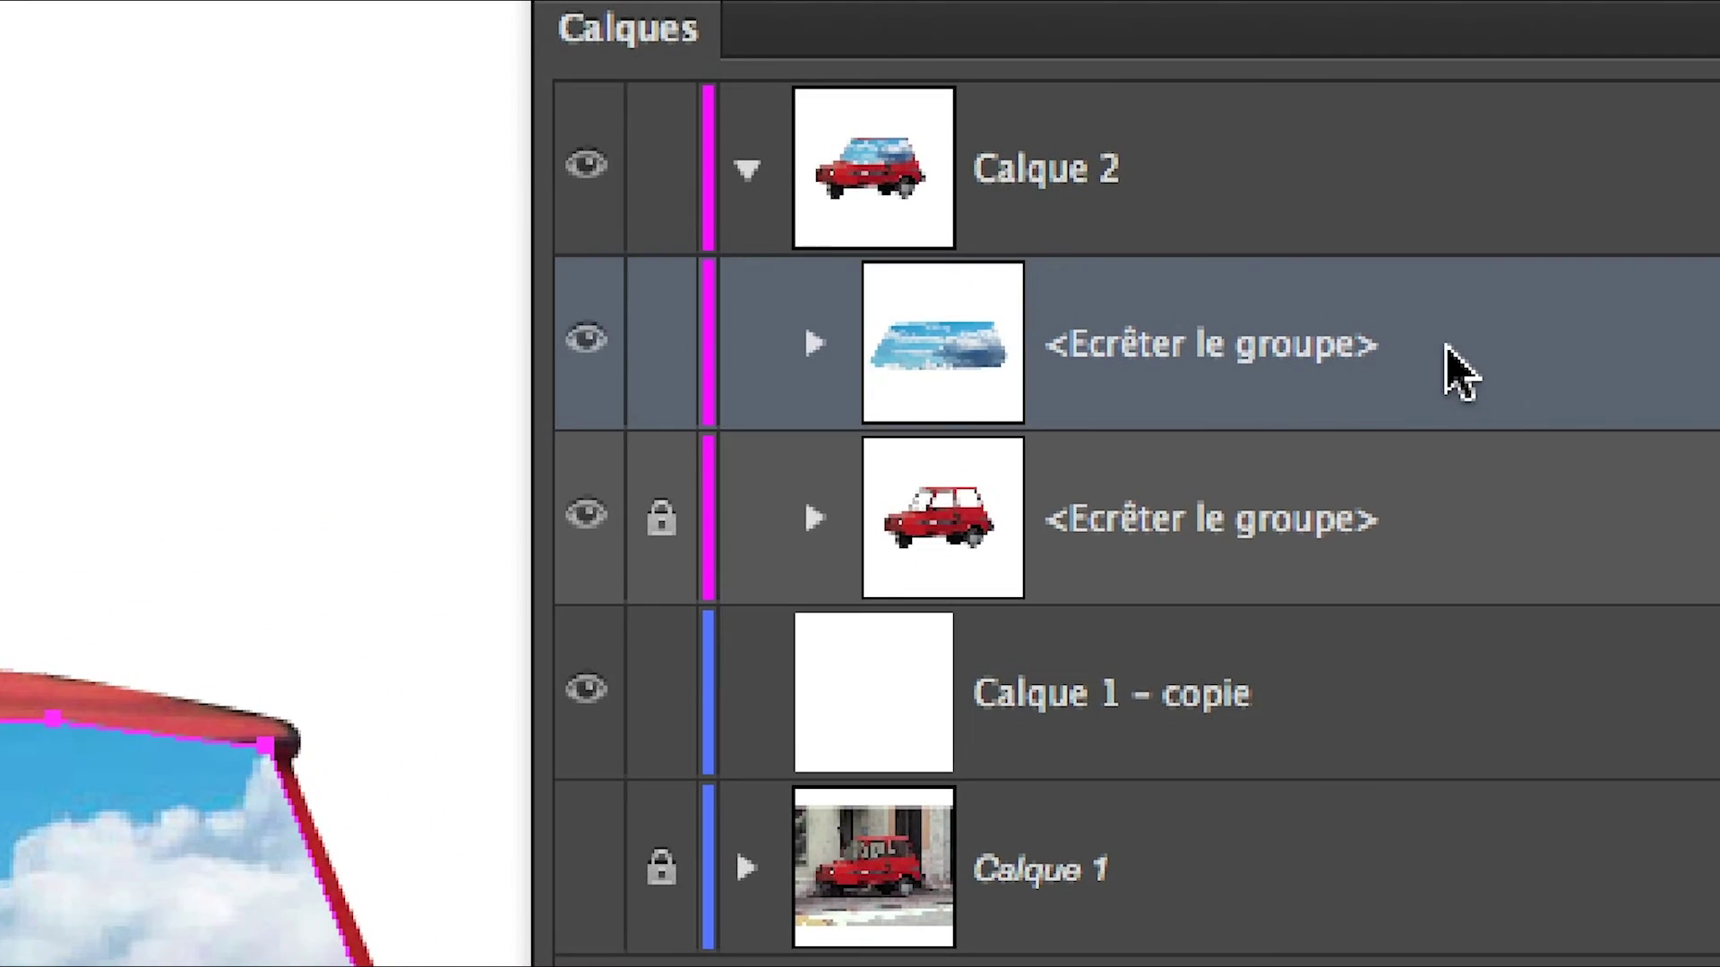
pyautogui.moveTo(1431, 385); pyautogui.dragTo(1429, 434)
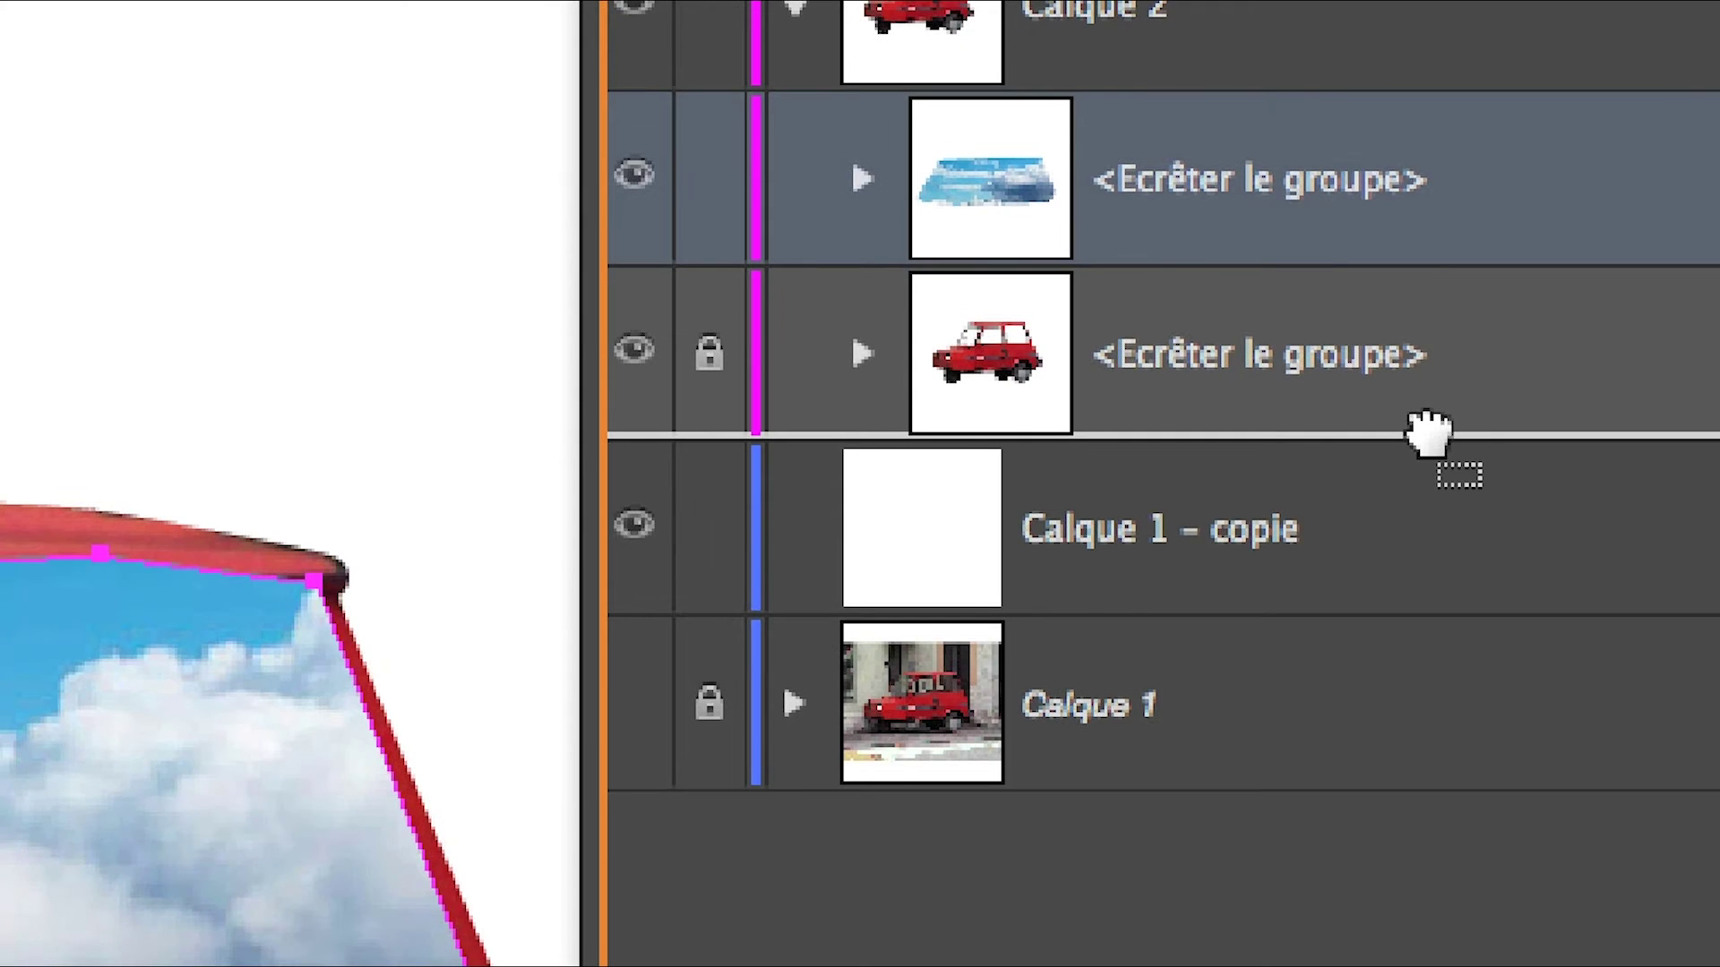
pyautogui.moveTo(1429, 435); pyautogui.dragTo(1431, 439)
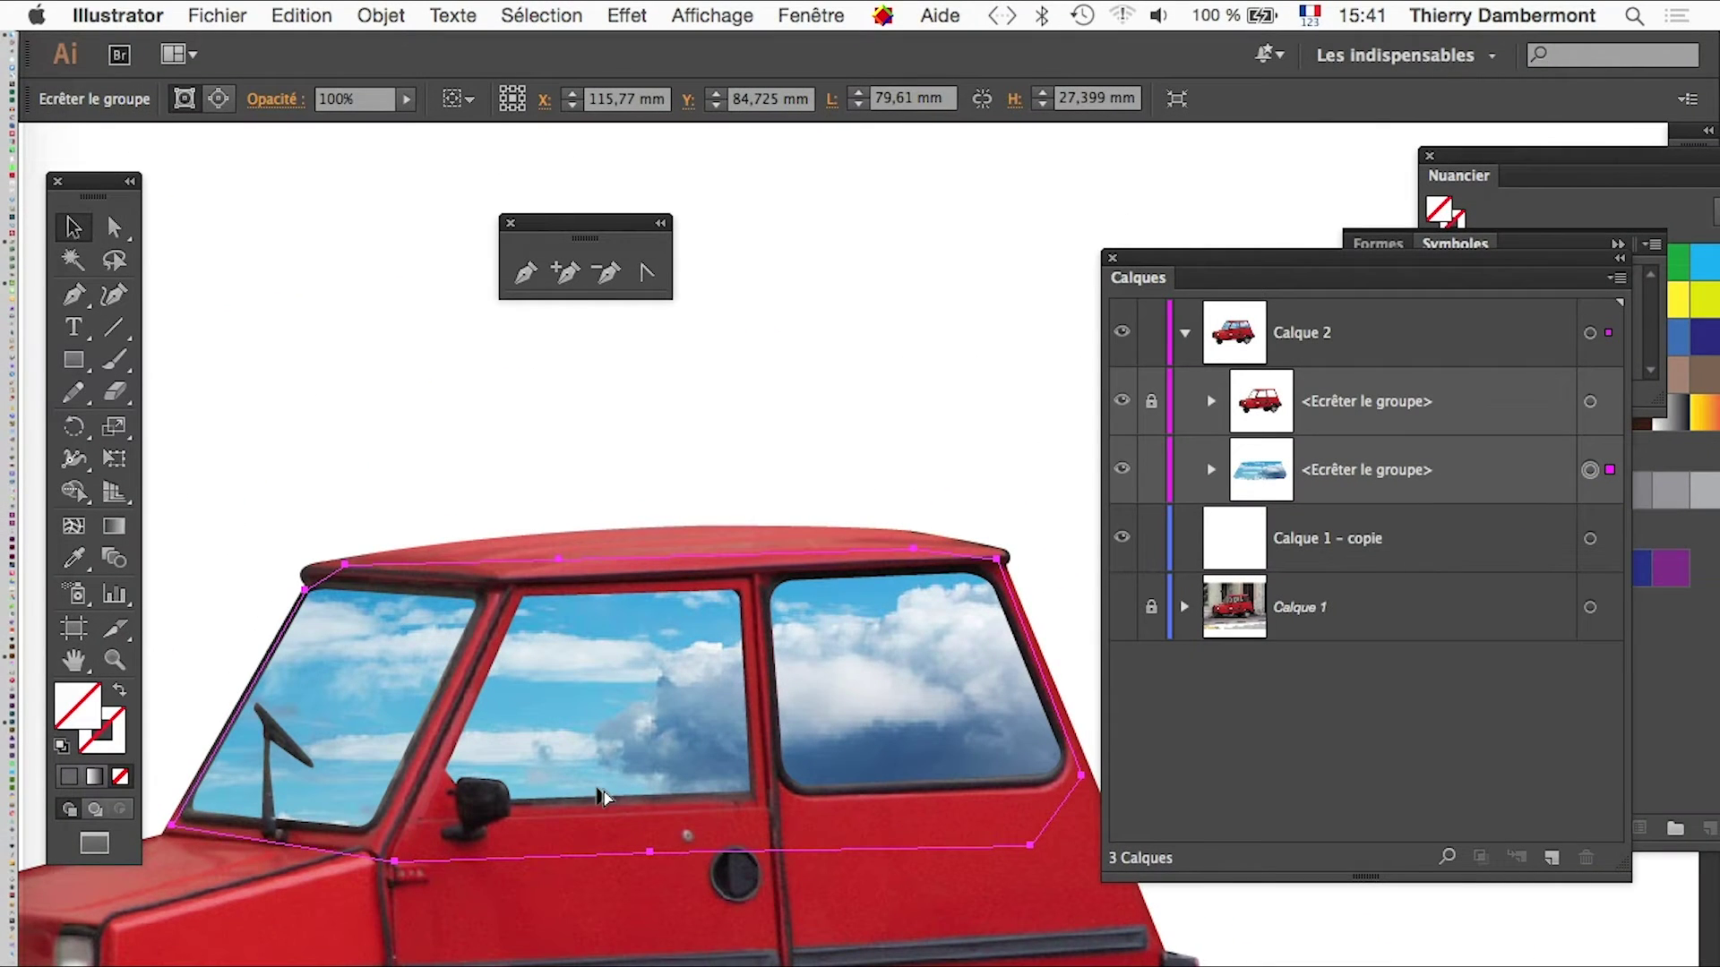
pyautogui.keyDown('alt'); pyautogui.keyDown('super'); pyautogui.click(640, 791); pyautogui.keyUp('super'); pyautogui.keyUp('alt')
pyautogui.press('super+shift+a')
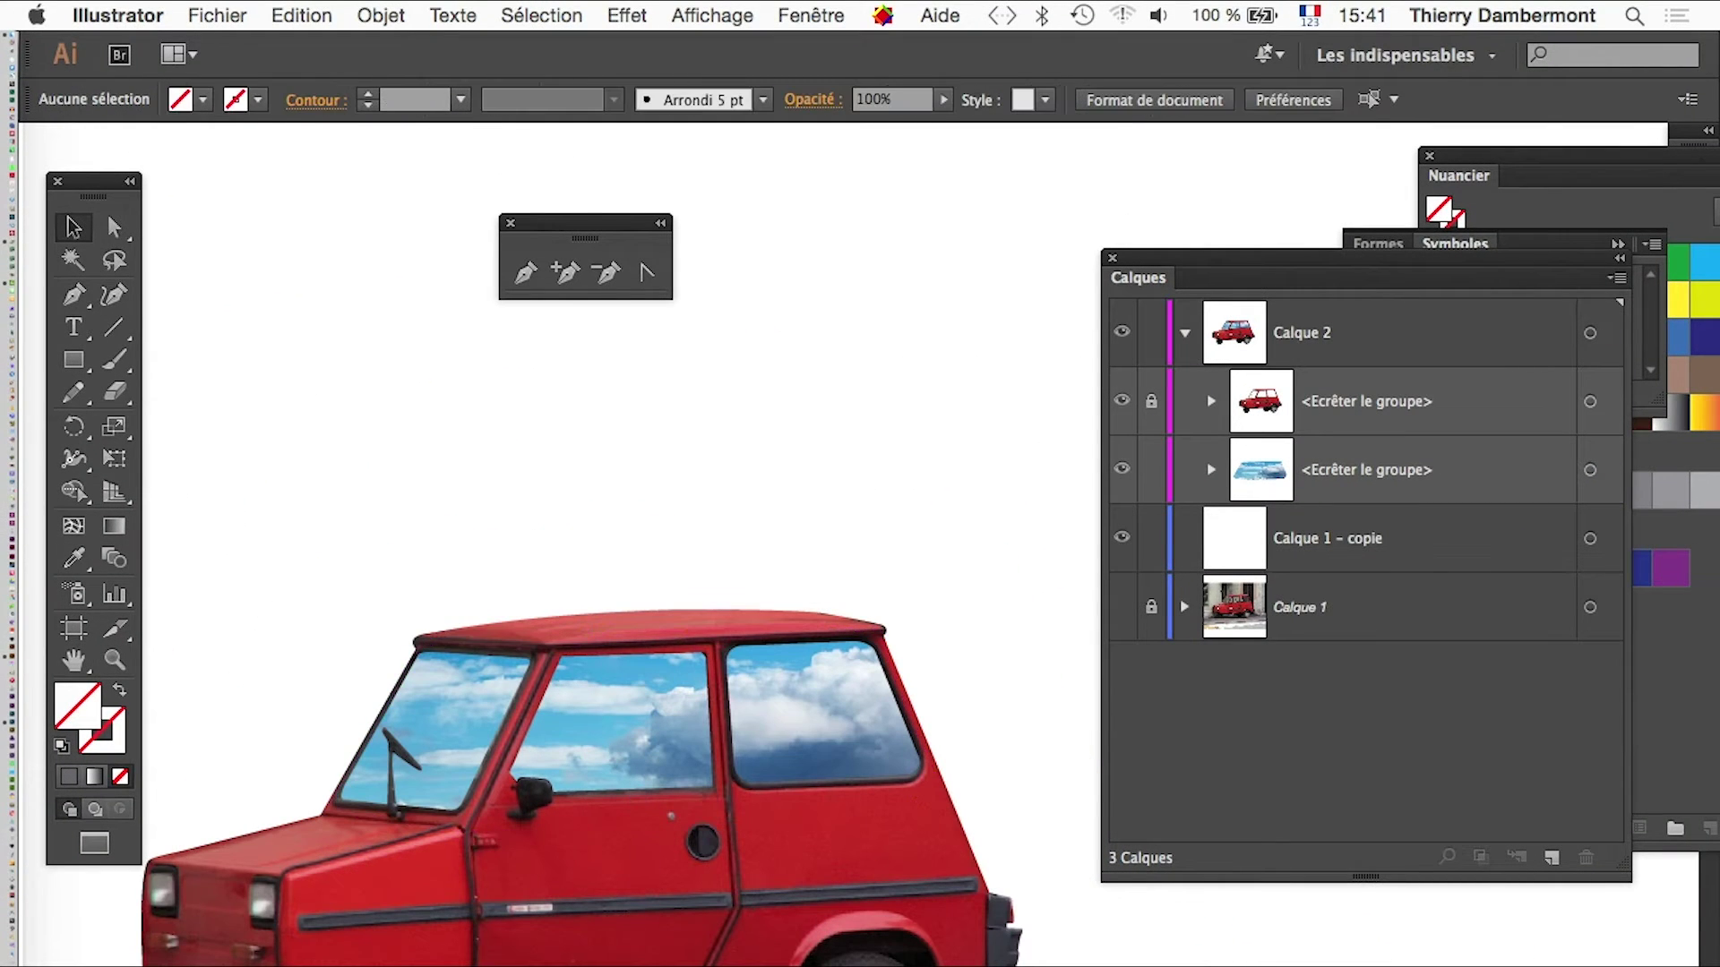
pyautogui.scroll(-3, 504, 699)
pyautogui.scroll(-2, 503, 700)
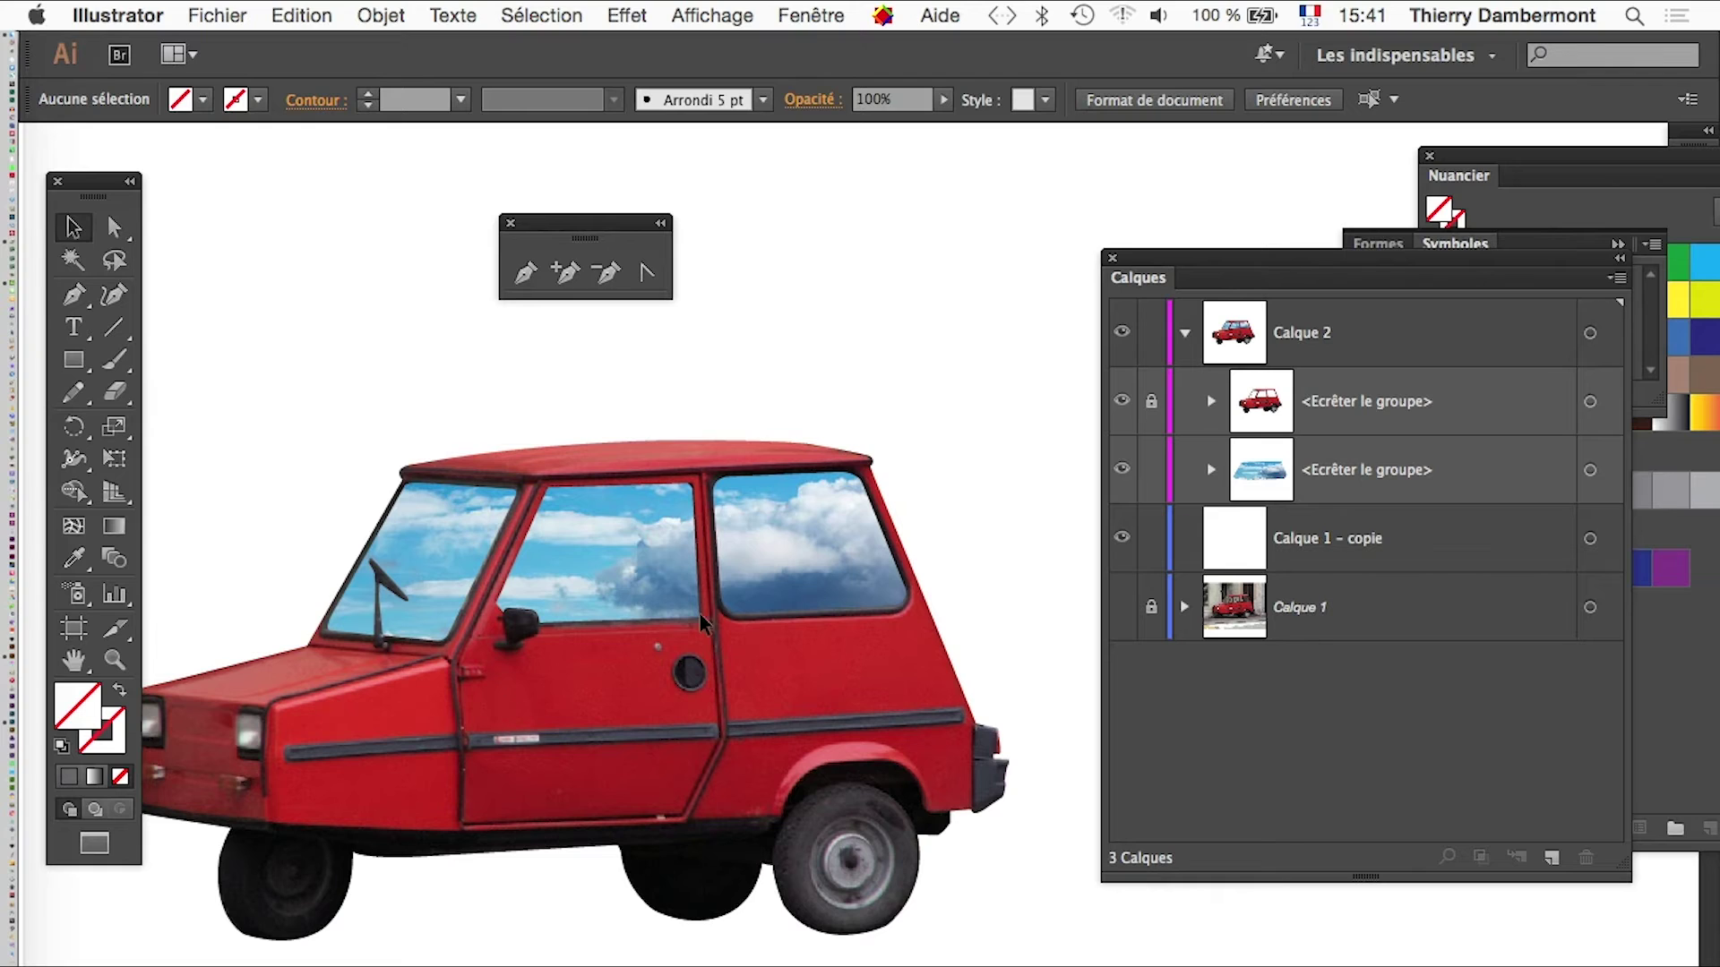
# Step: Rotate the nuages.psd image inside the sky clip group with Free Transform, undoing the accidental skew
pyautogui.click(1212, 471)
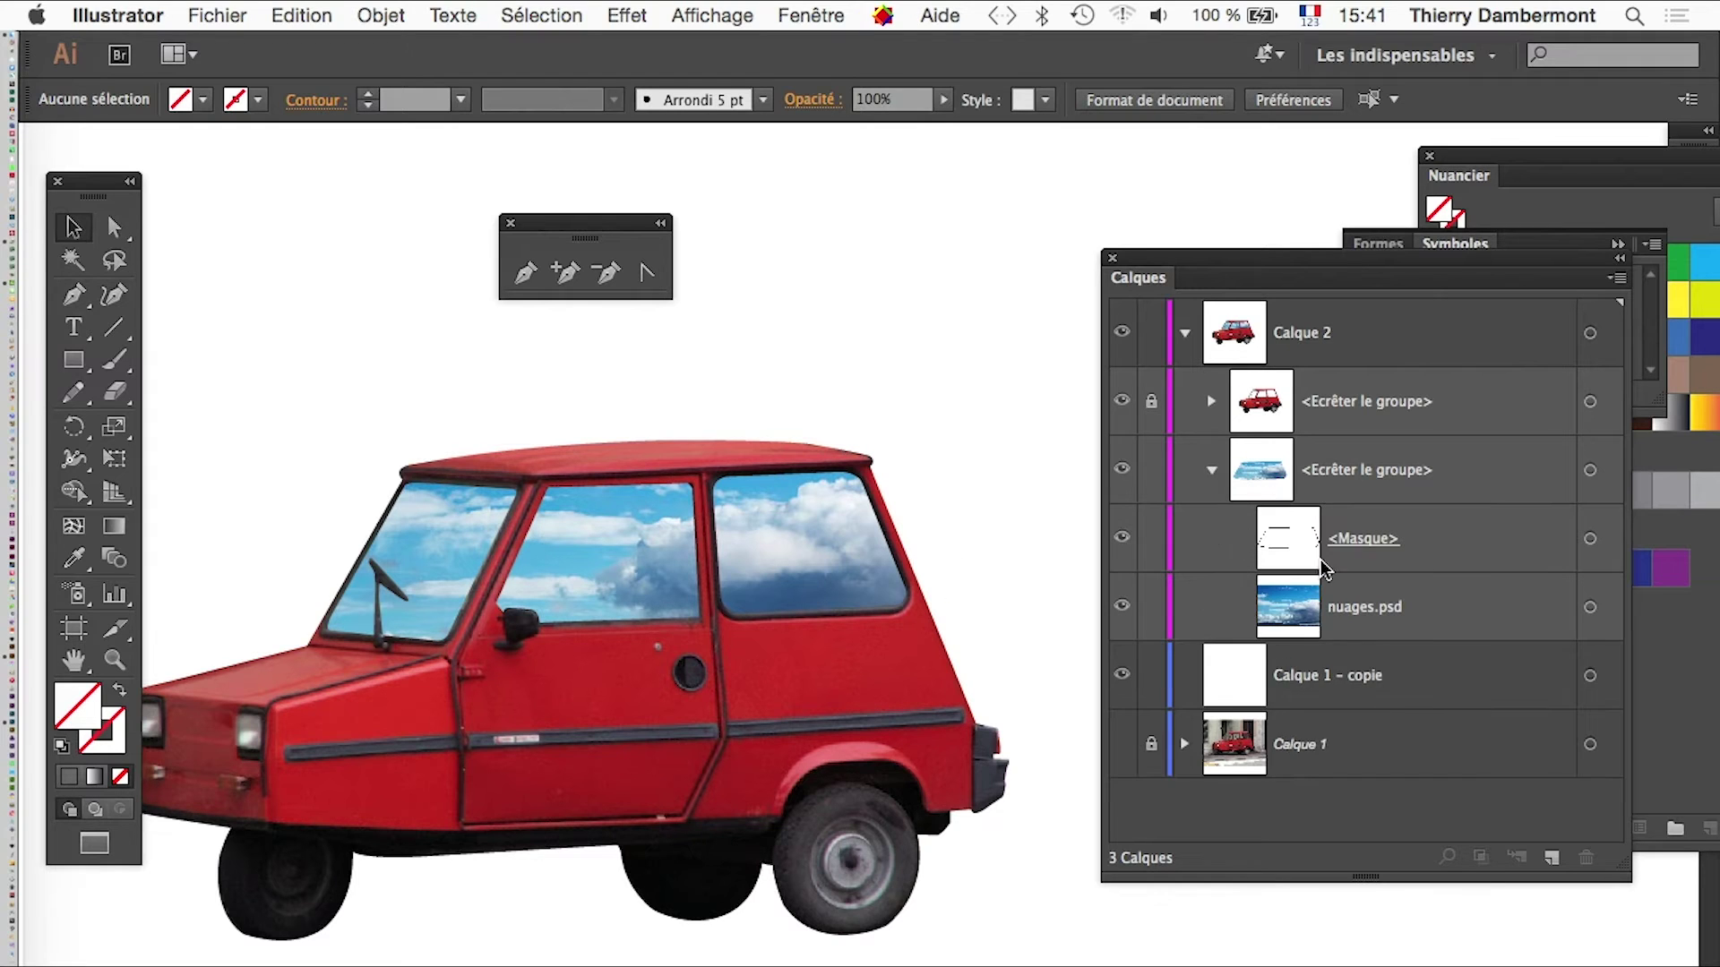
pyautogui.click(1590, 608)
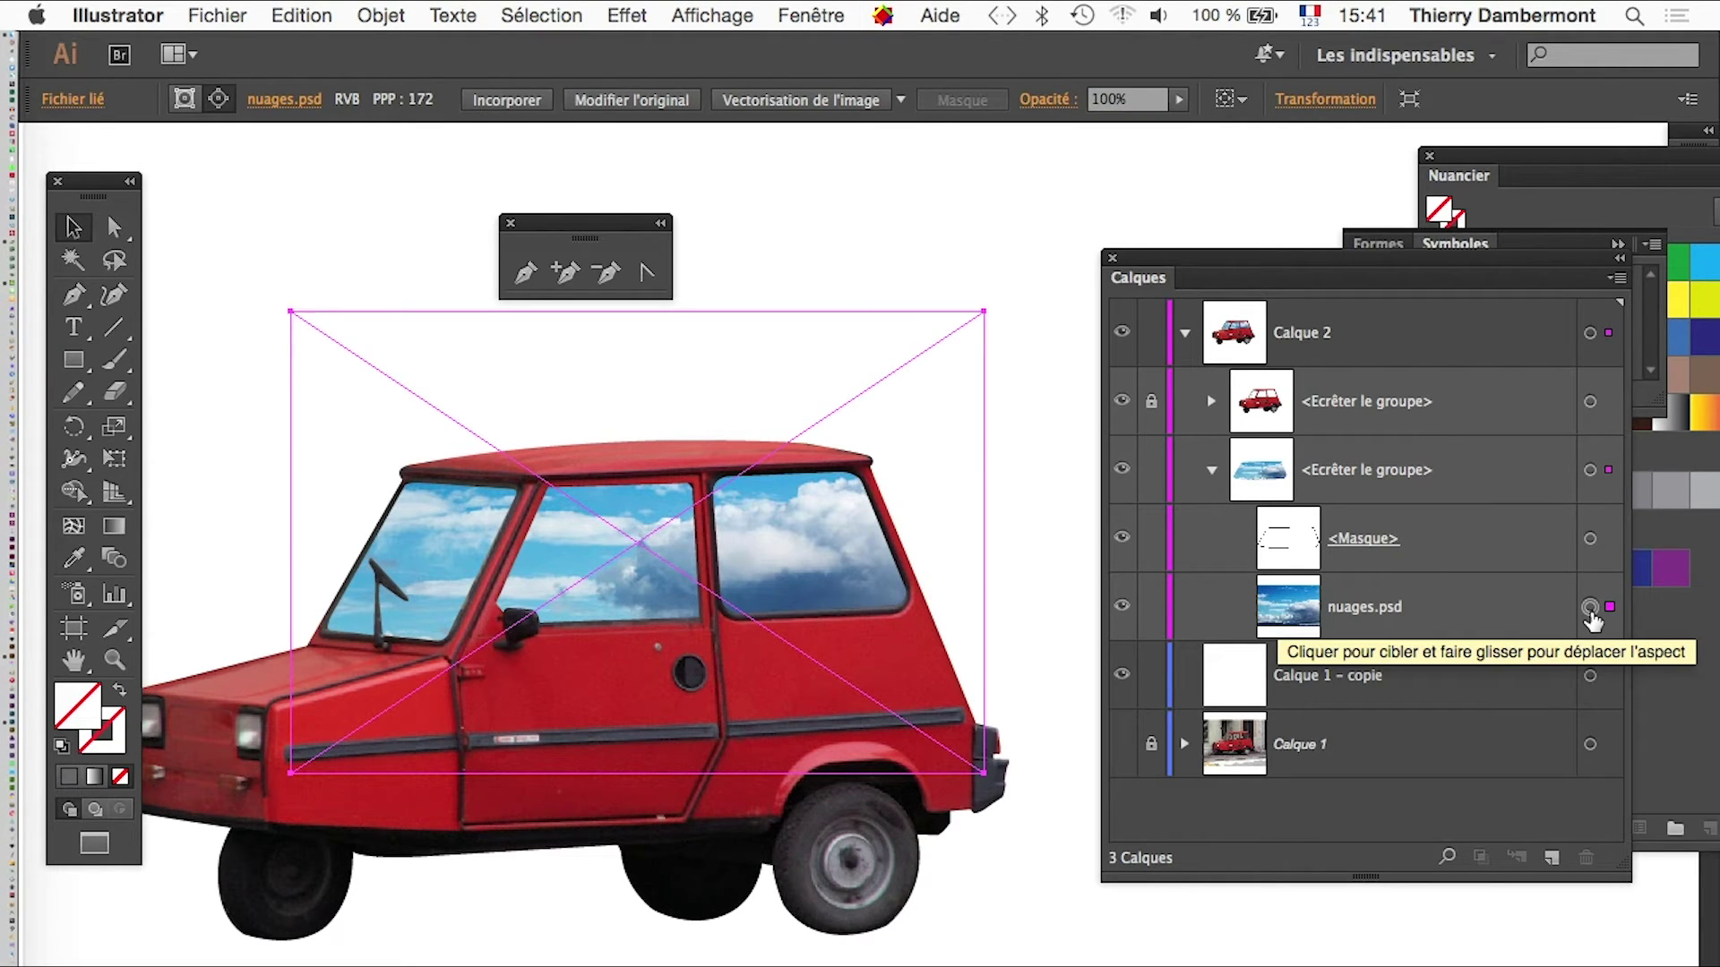
pyautogui.moveTo(56, 482)
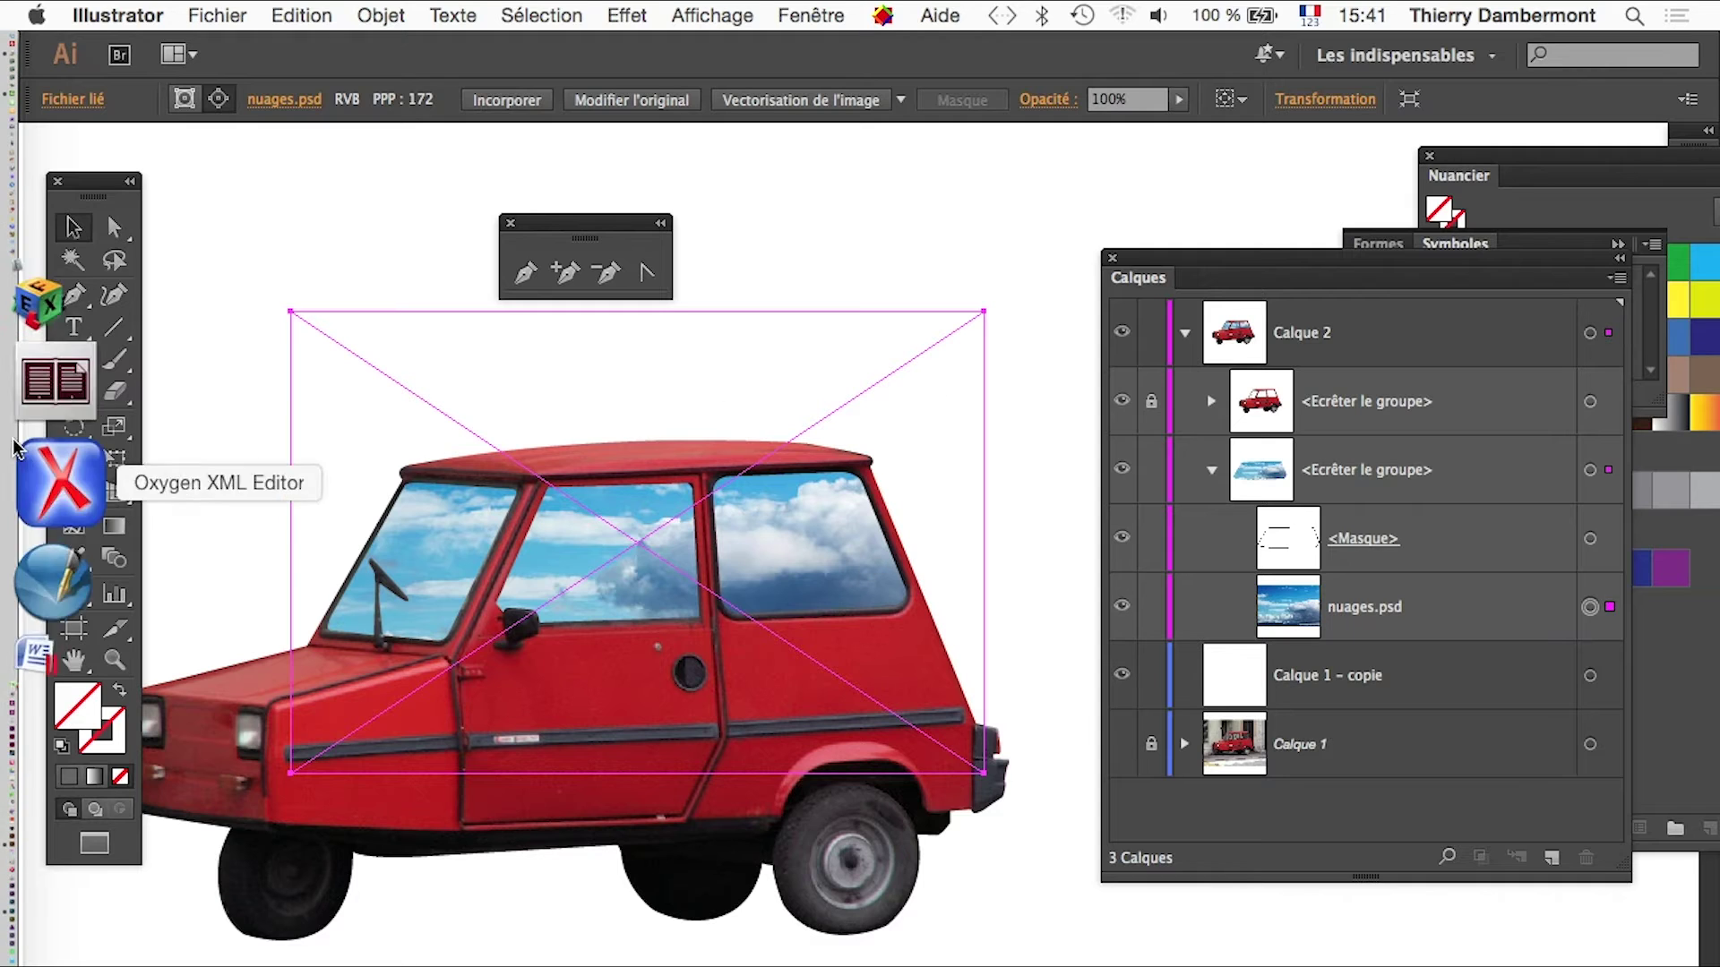
pyautogui.click(114, 457)
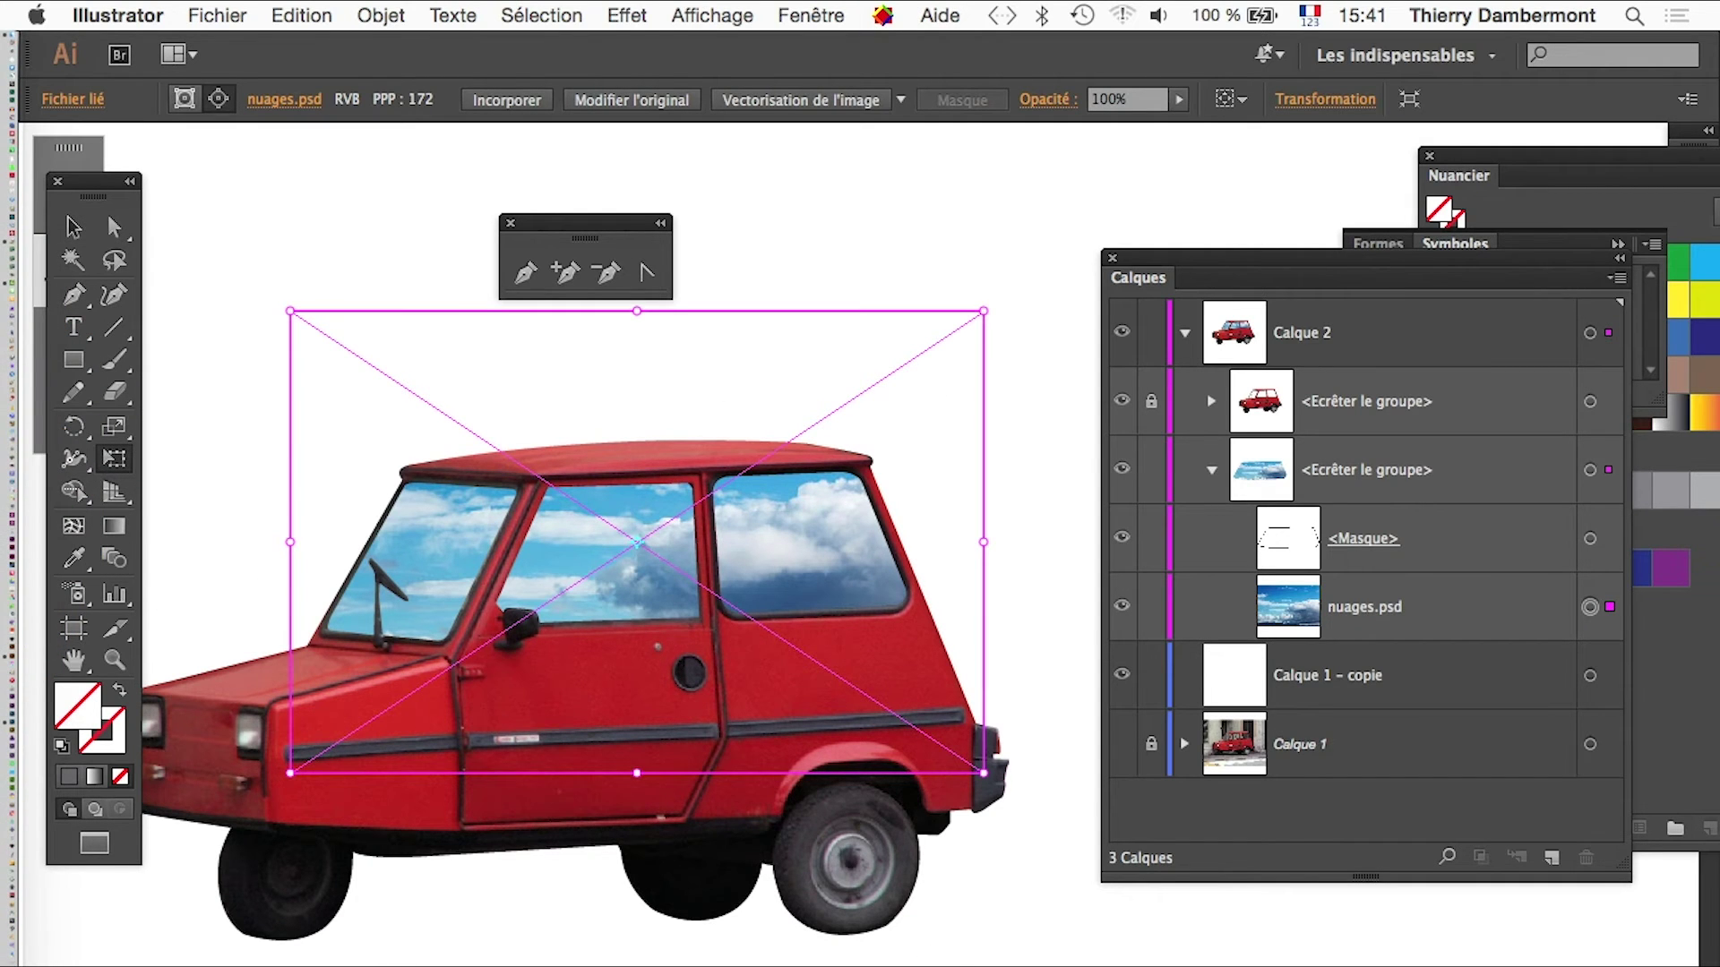
pyautogui.moveTo(289, 311)
pyautogui.mouseDown()
pyautogui.moveTo(545, 136)
pyautogui.moveTo(808, 163)
pyautogui.mouseUp()
pyautogui.press('super+z')
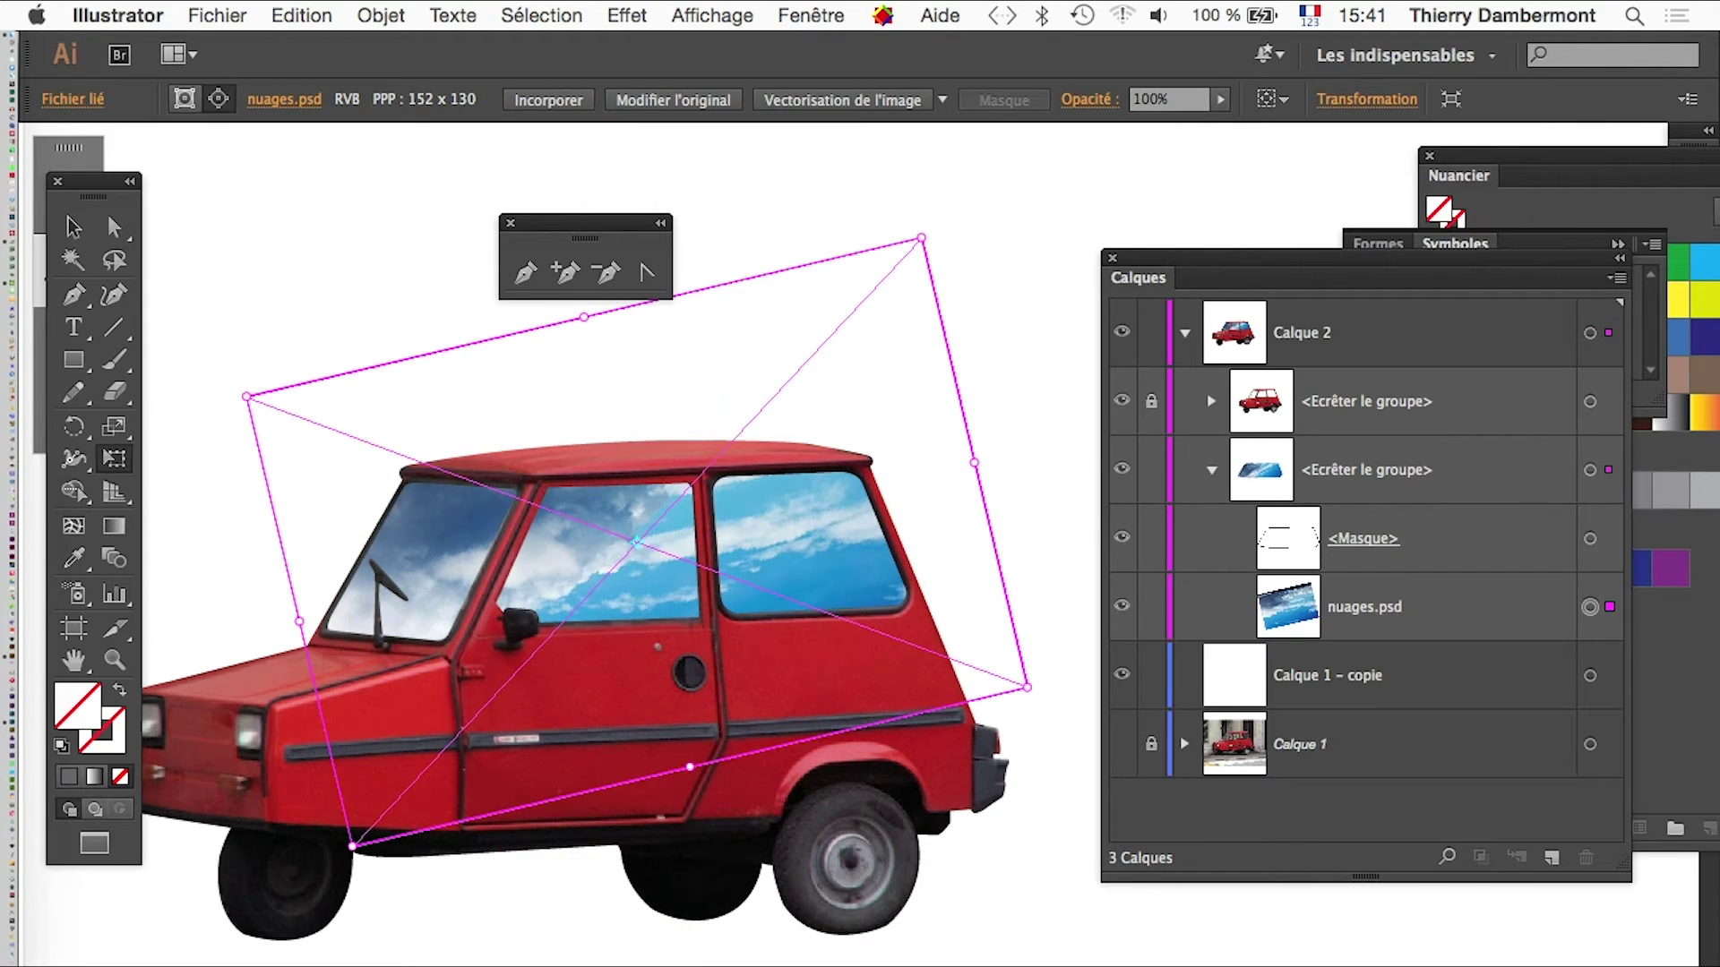
pyautogui.press('super+minus')
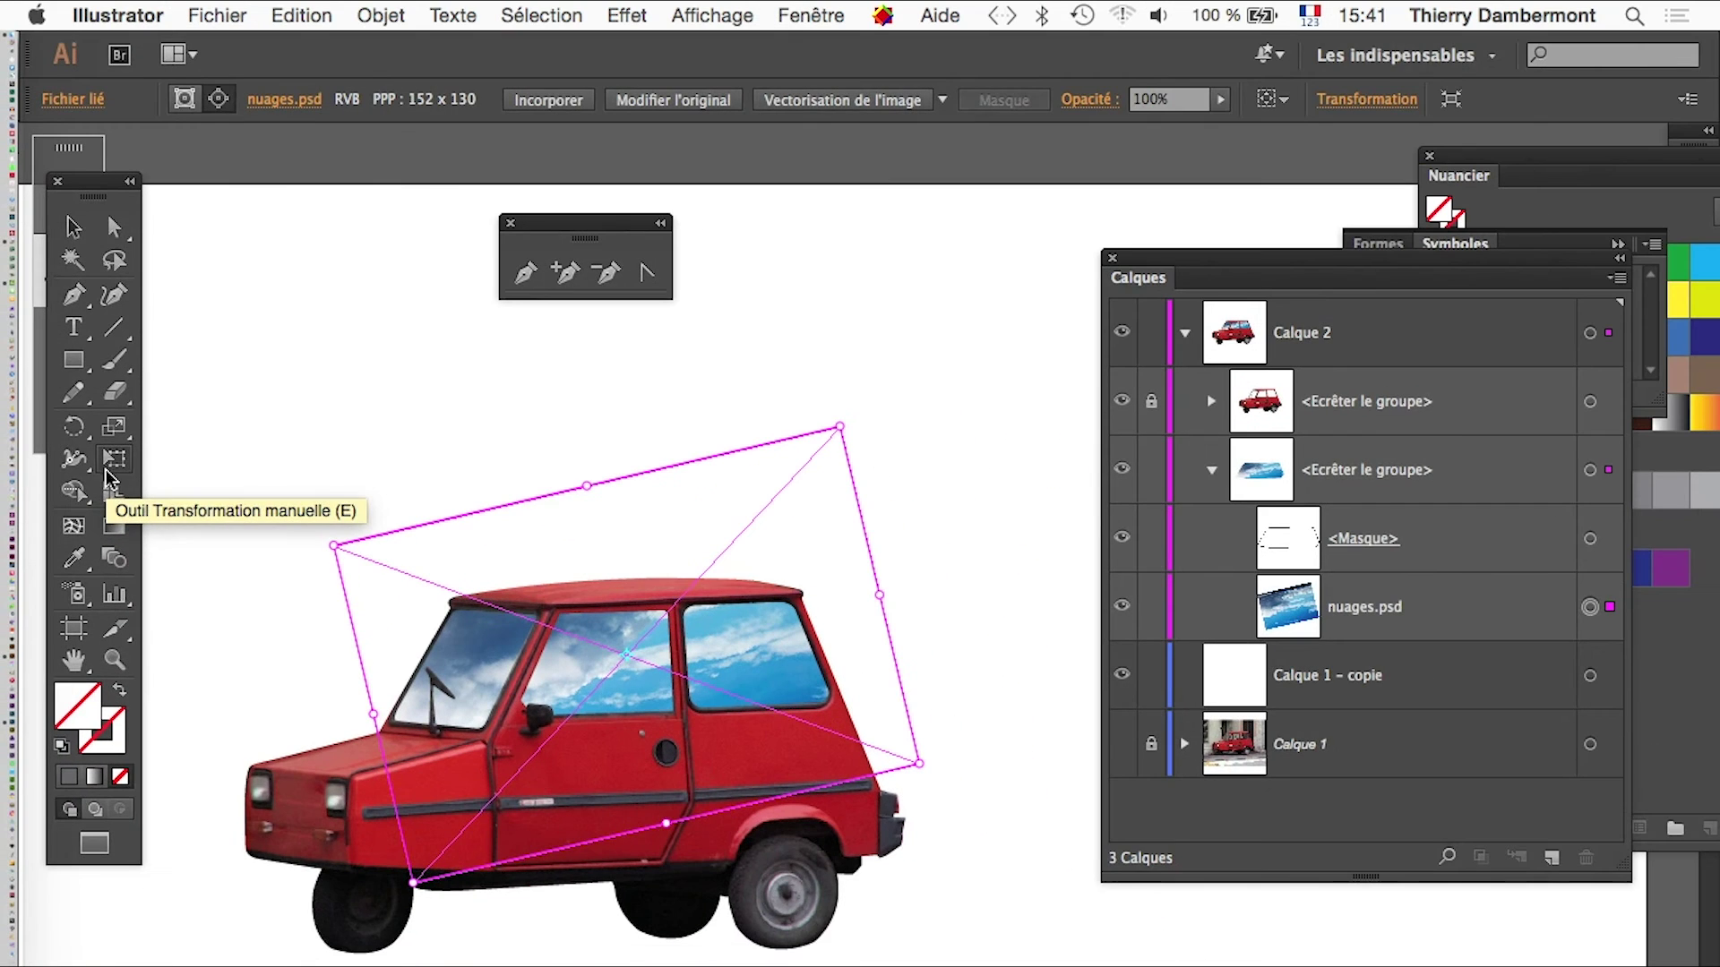
# Step: Enlarge the cloud image and rotate it further so the clouds tilt across the windows
pyautogui.moveTo(397, 855); pyautogui.dragTo(259, 963)
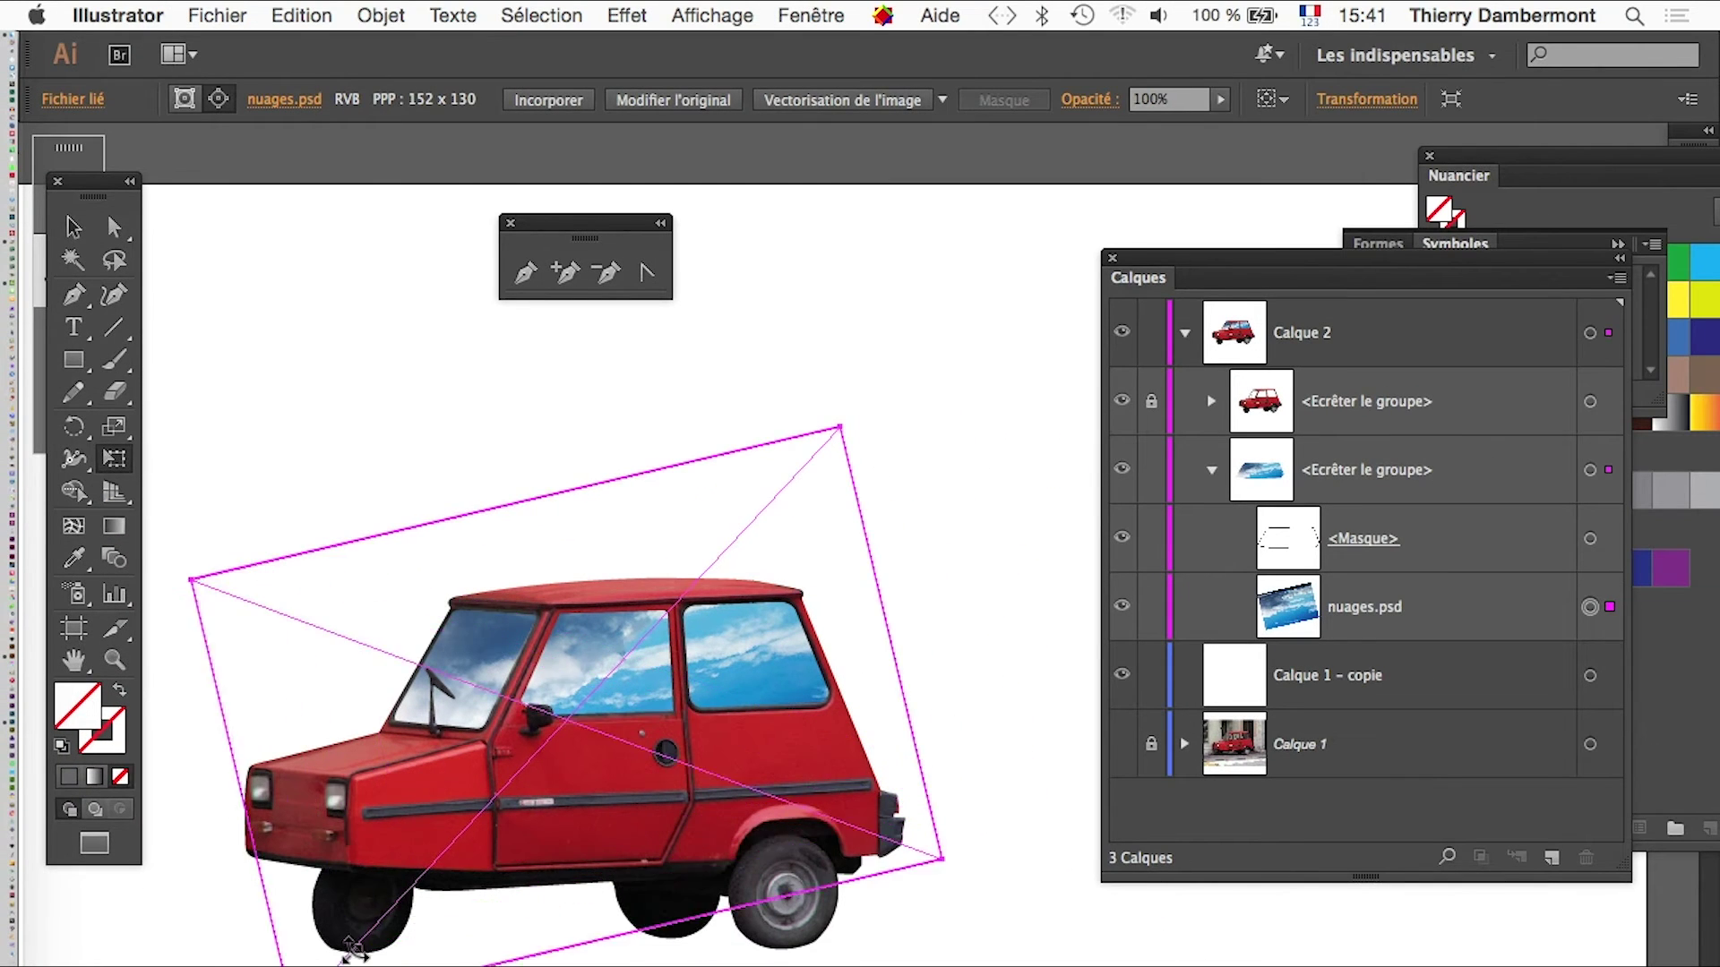
pyautogui.moveTo(914, 535)
pyautogui.mouseDown()
pyautogui.moveTo(889, 411)
pyautogui.moveTo(795, 287)
pyautogui.moveTo(933, 564)
pyautogui.moveTo(1009, 915)
pyautogui.mouseUp()
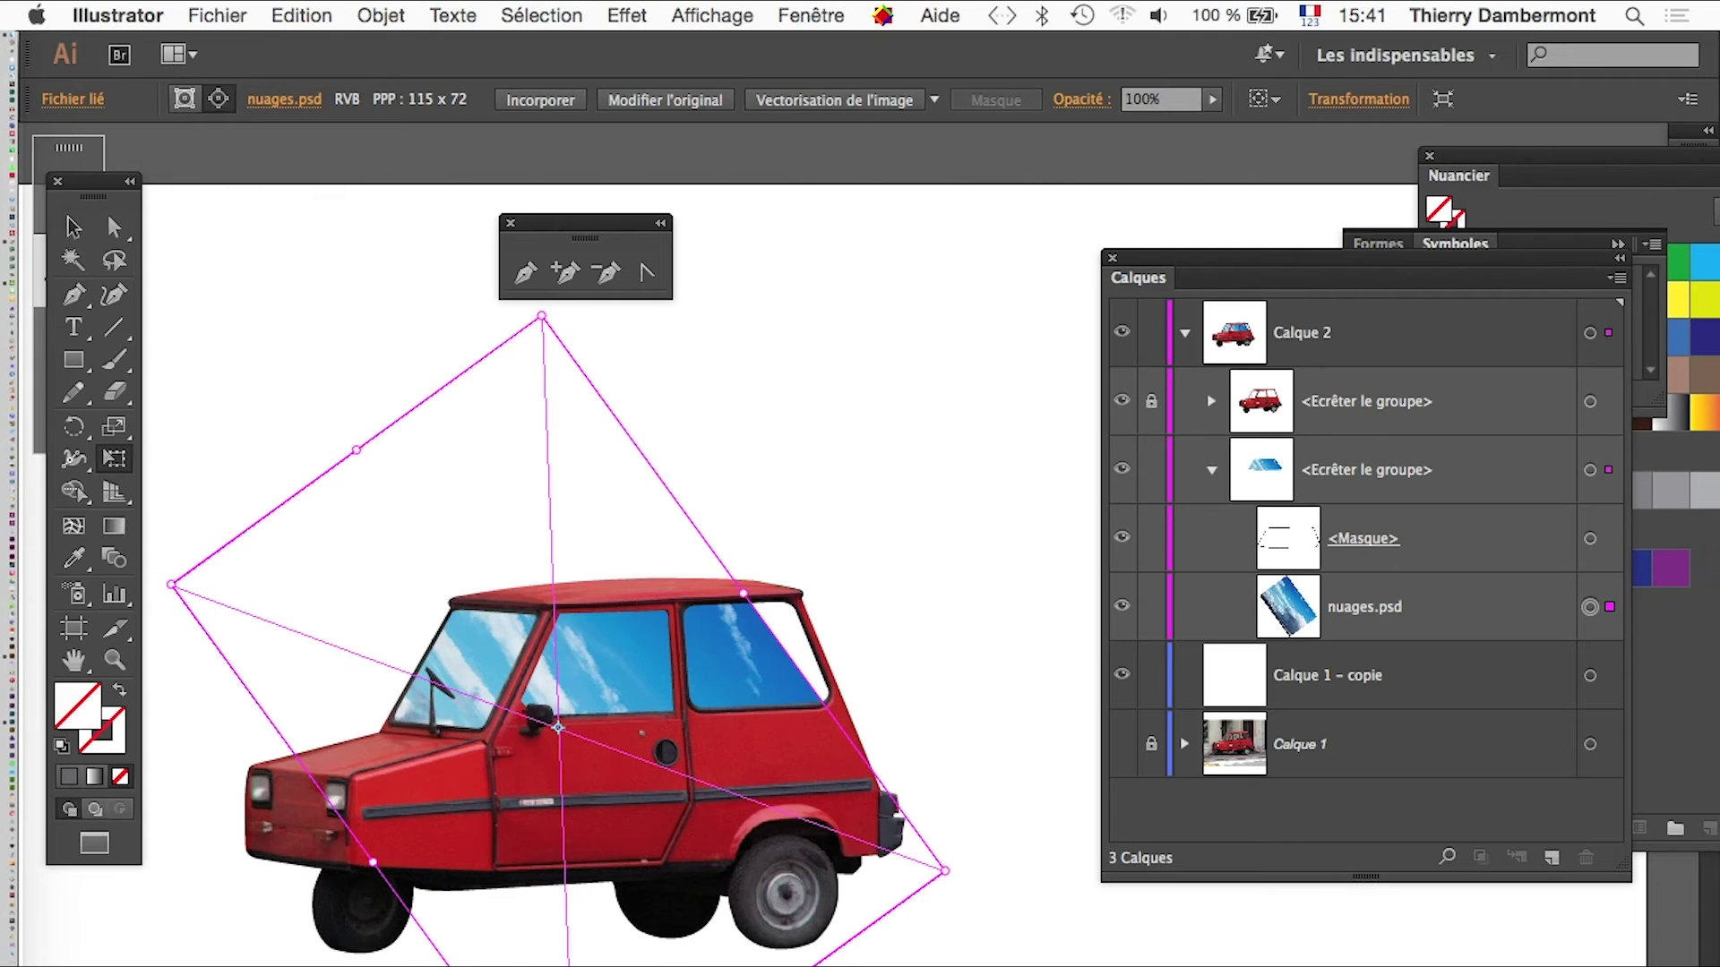
pyautogui.moveTo(900, 810)
pyautogui.mouseDown()
pyautogui.moveTo(914, 852)
pyautogui.moveTo(952, 628)
pyautogui.moveTo(953, 846)
pyautogui.mouseUp()
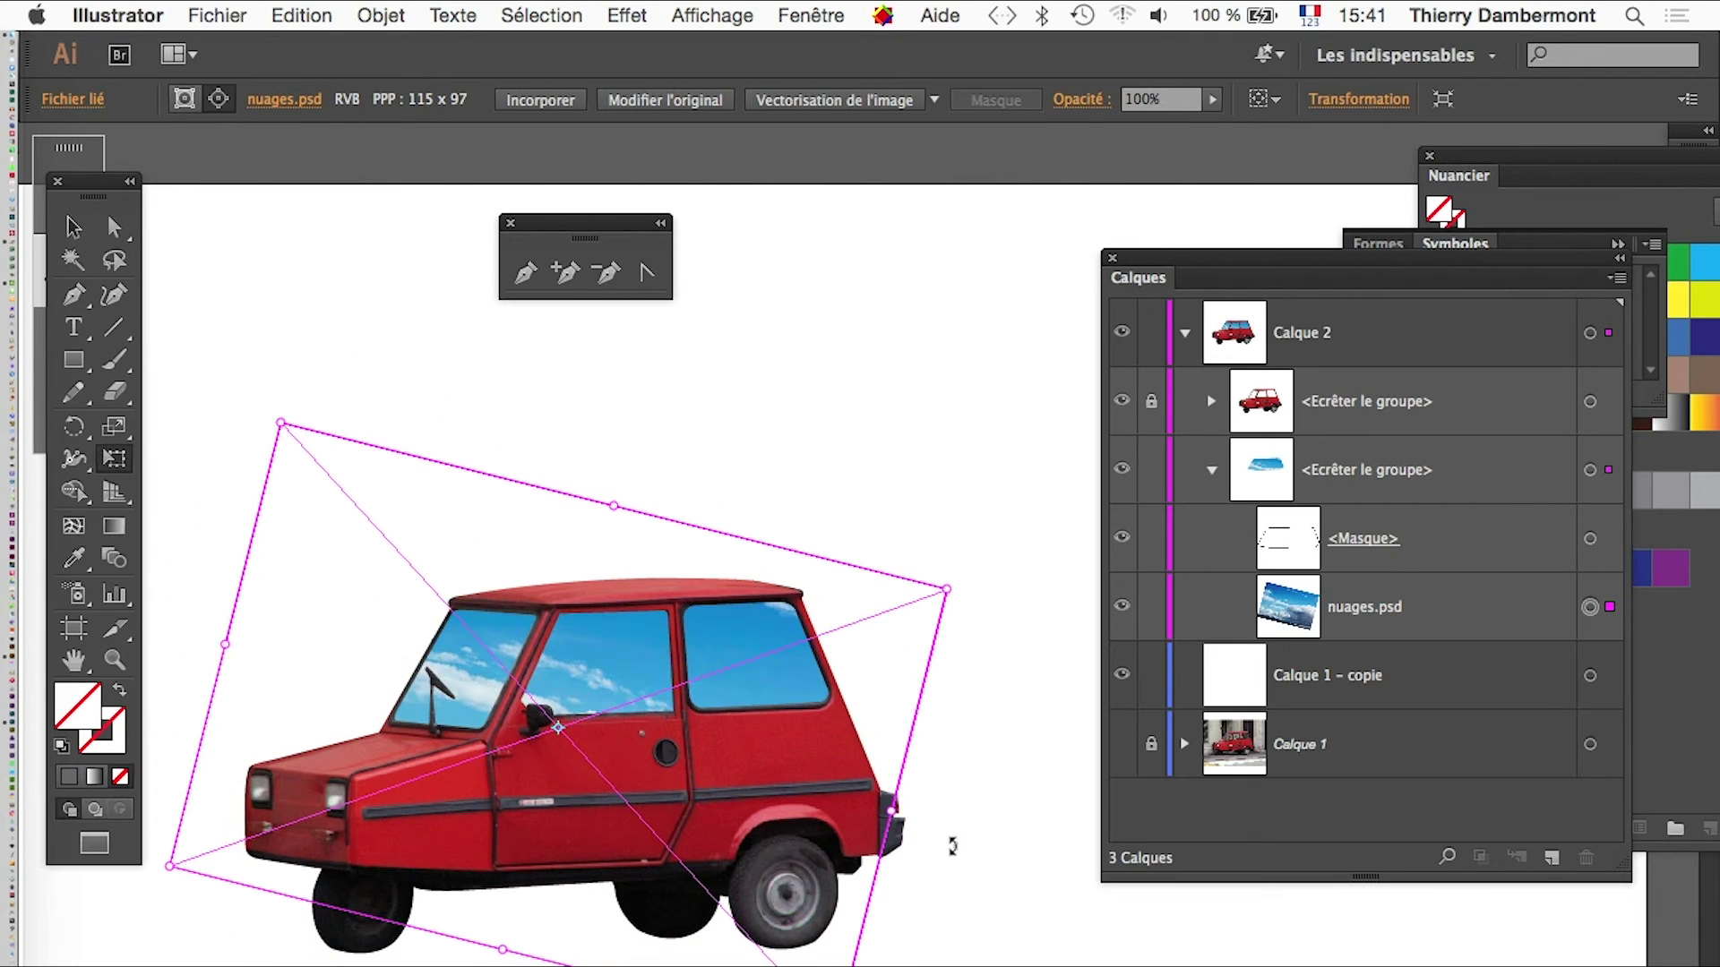
pyautogui.click(667, 785)
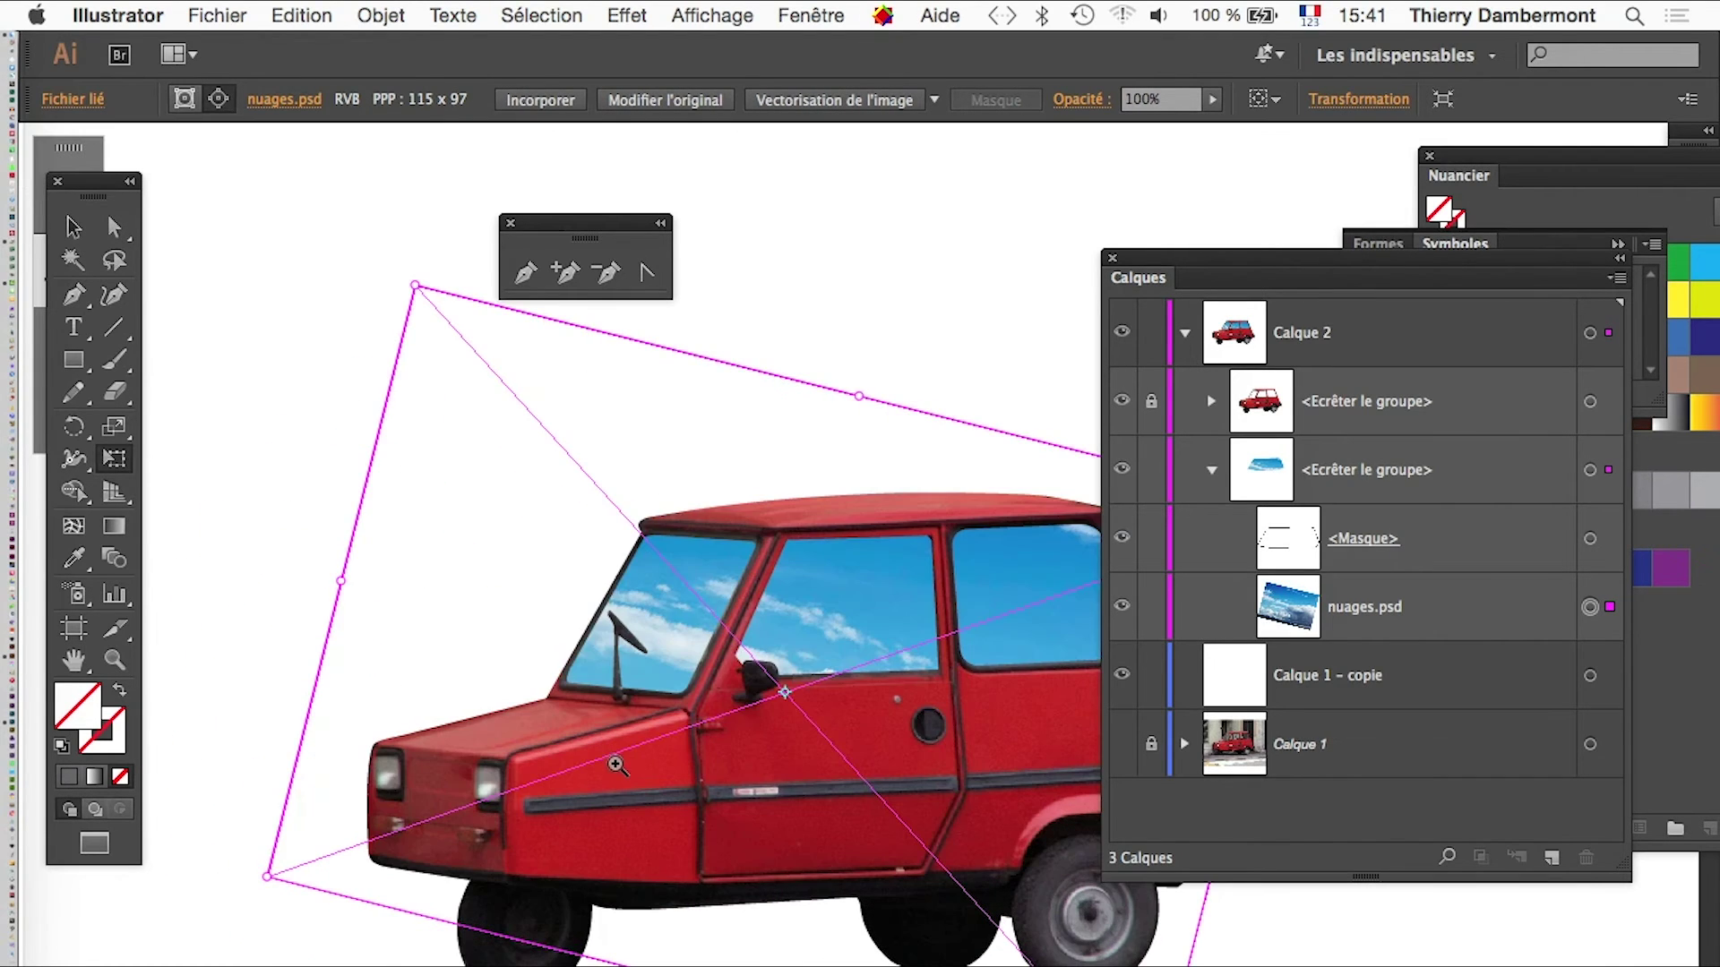
pyautogui.click(667, 785)
pyautogui.moveTo(912, 618); pyautogui.dragTo(628, 865)
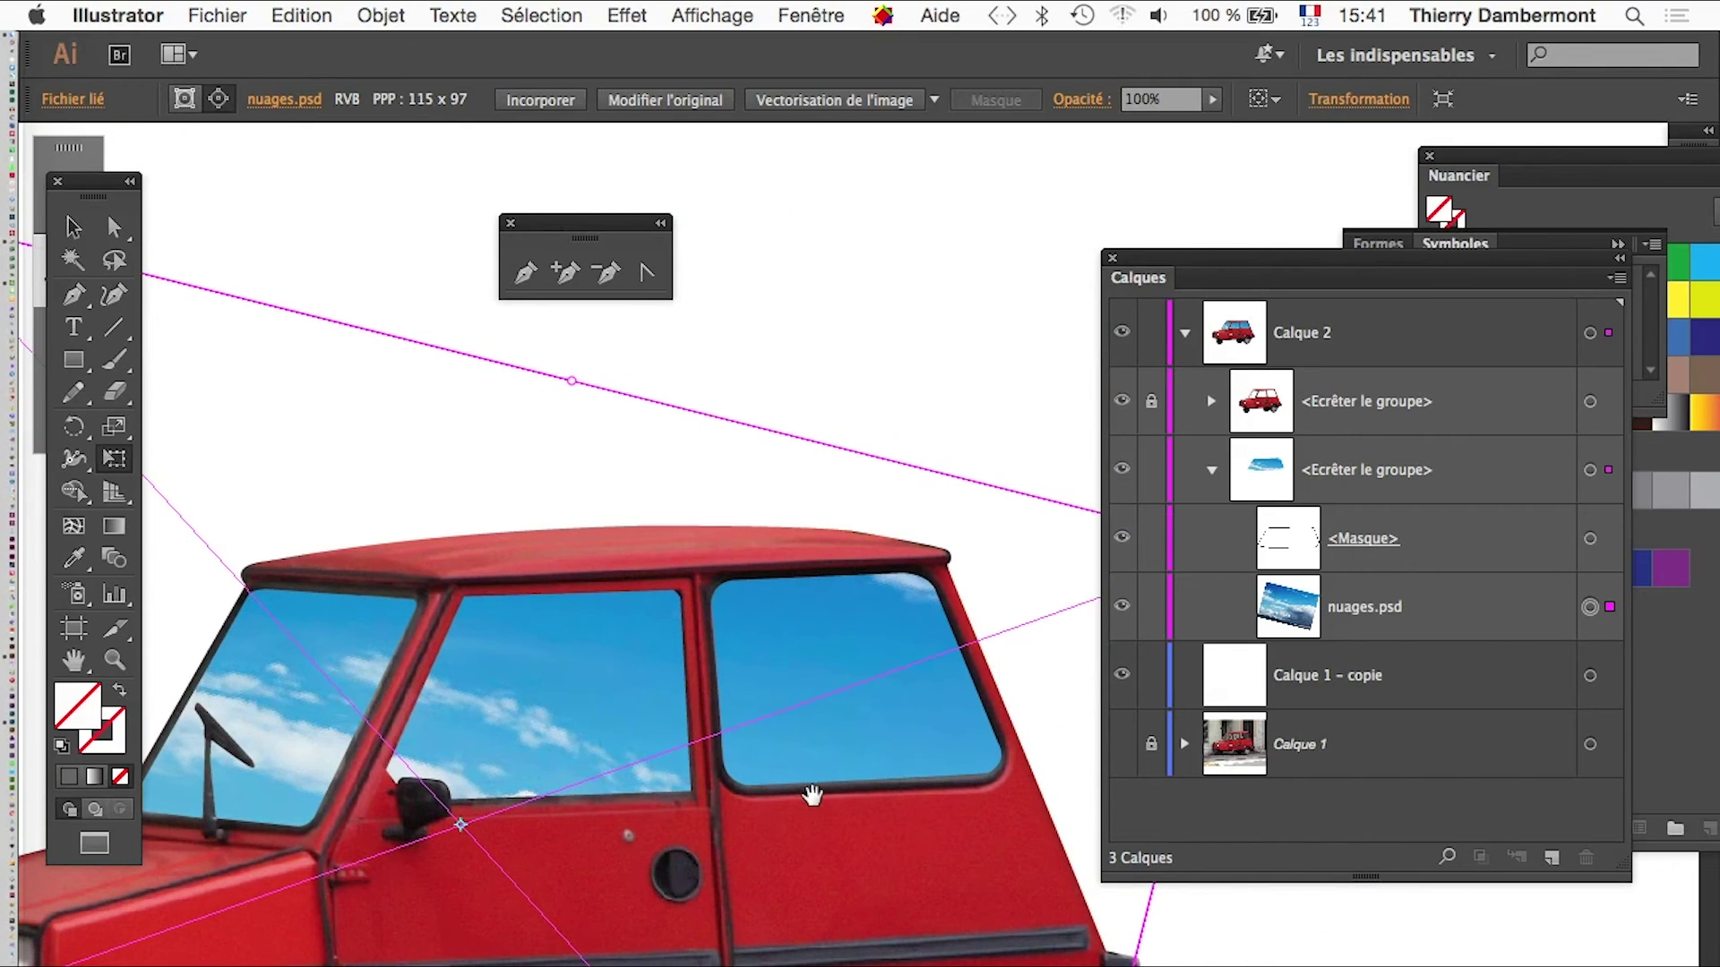
# Step: Zoom in and out on the car windows to inspect the clouds' quality and framing
pyautogui.keyDown('alt'); pyautogui.click(717, 768); pyautogui.keyUp('alt')
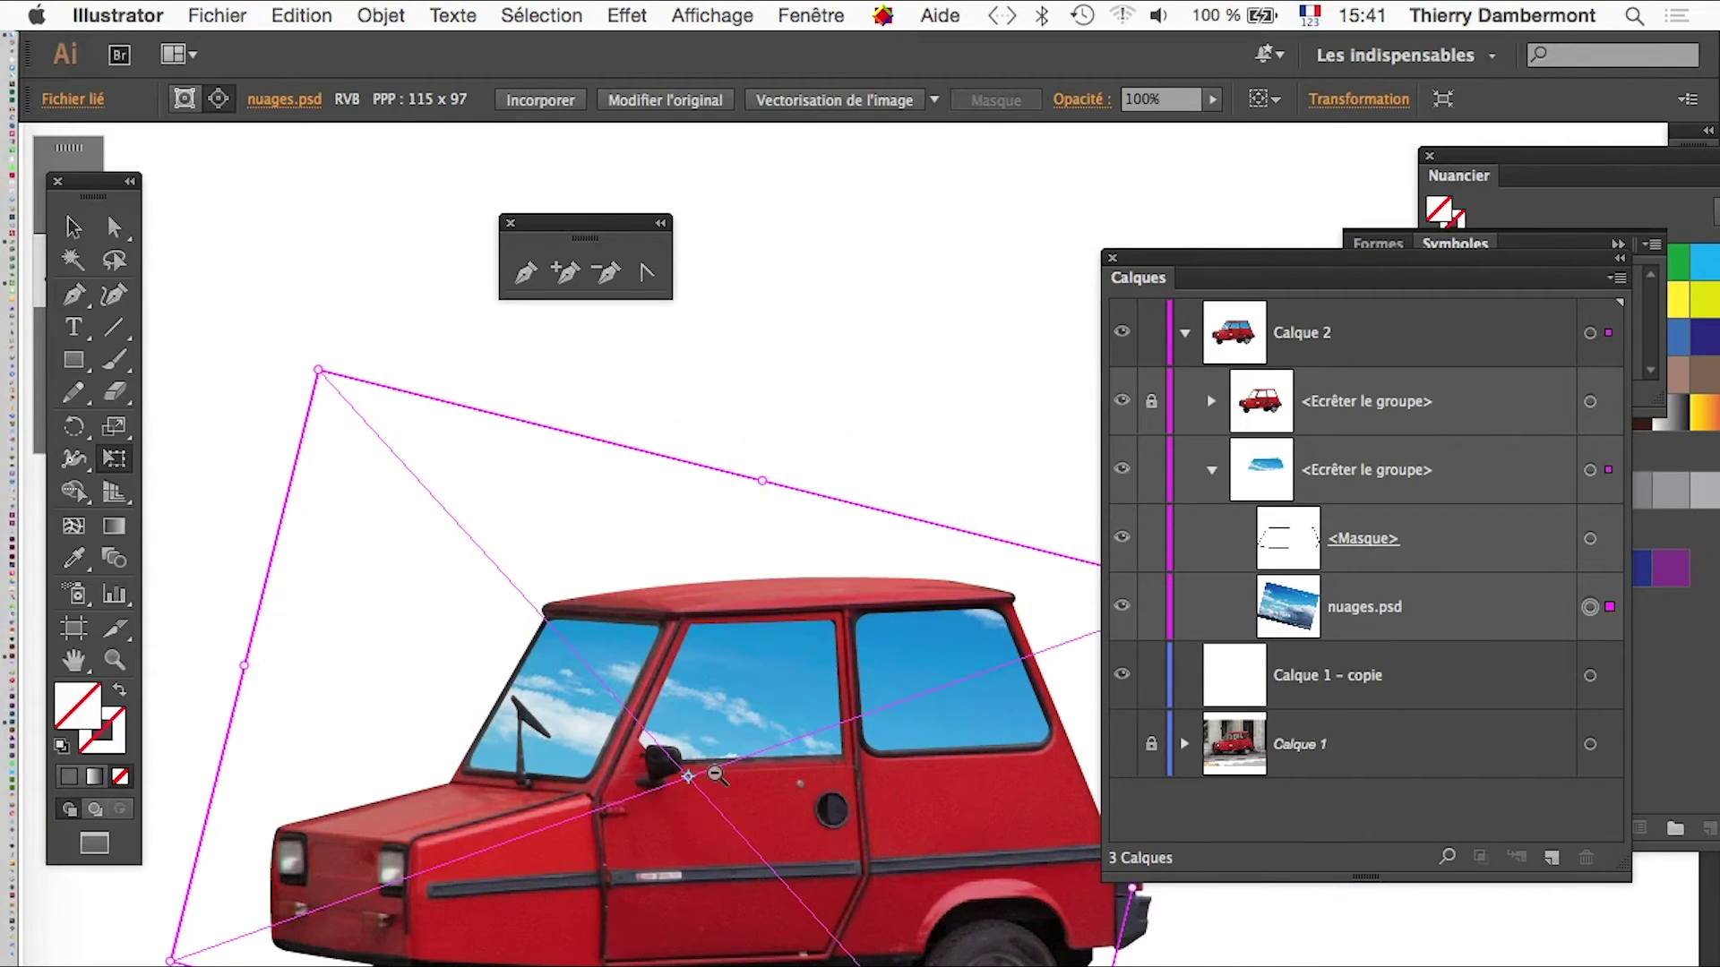
pyautogui.keyDown('alt'); pyautogui.click(717, 774); pyautogui.keyUp('alt')
pyautogui.keyDown('alt'); pyautogui.click(833, 793); pyautogui.keyUp('alt')
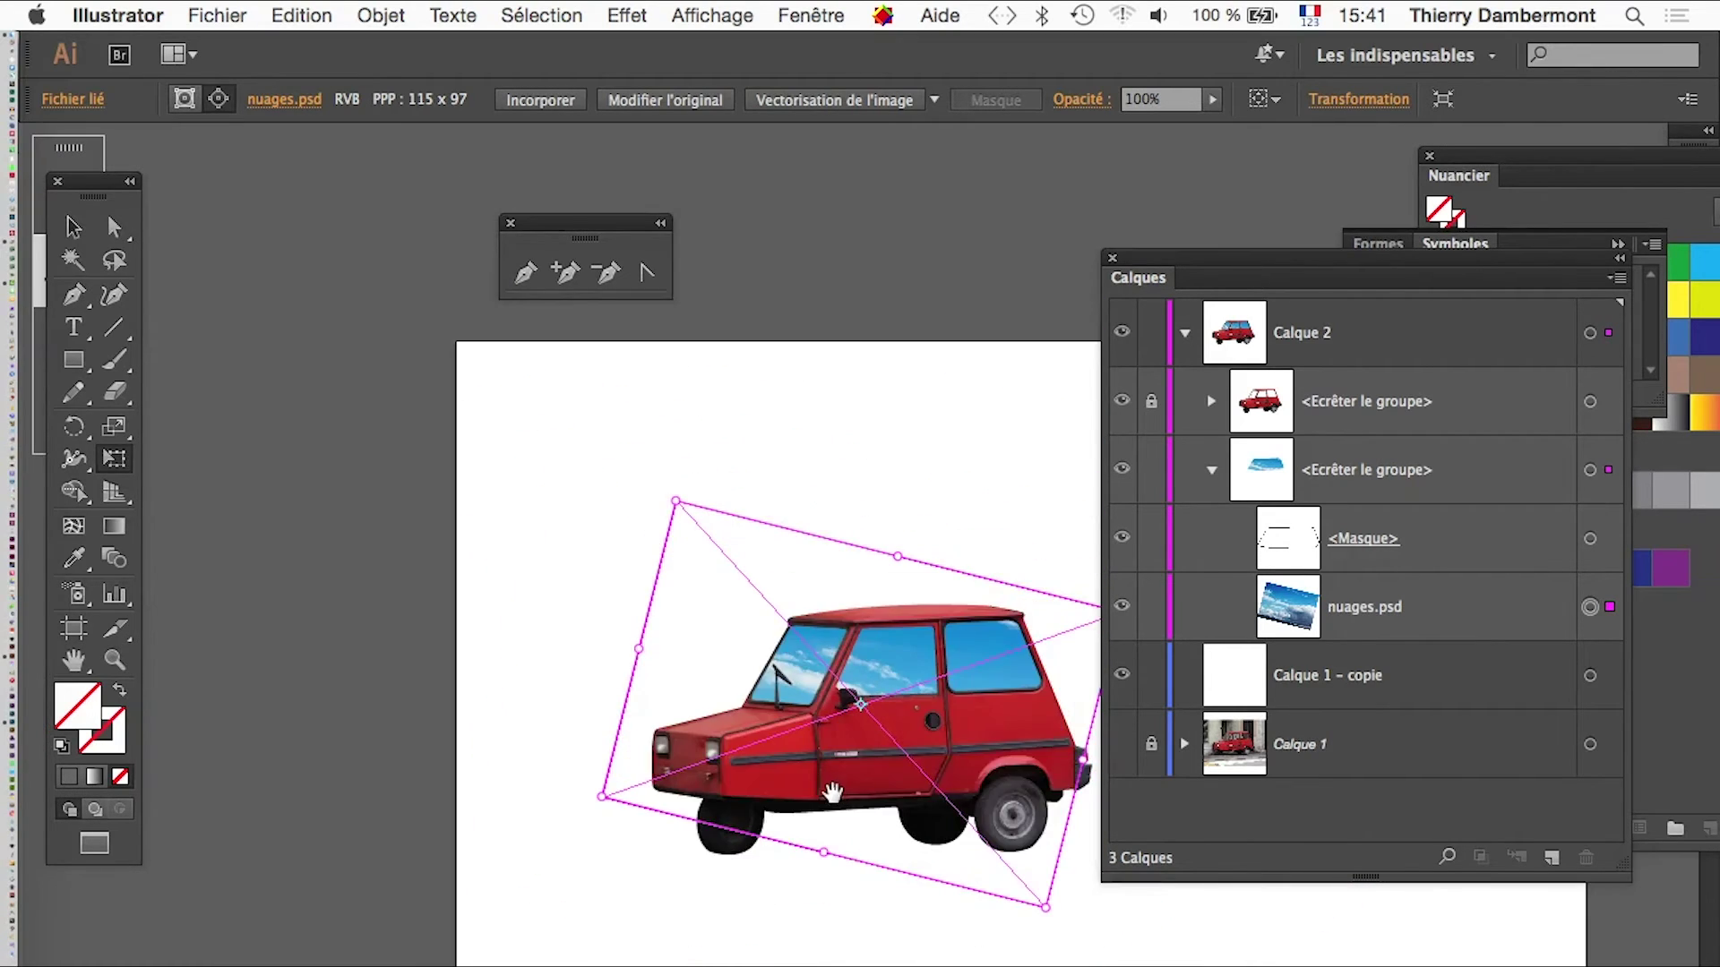
pyautogui.moveTo(833, 793); pyautogui.dragTo(555, 824)
pyautogui.click(817, 753)
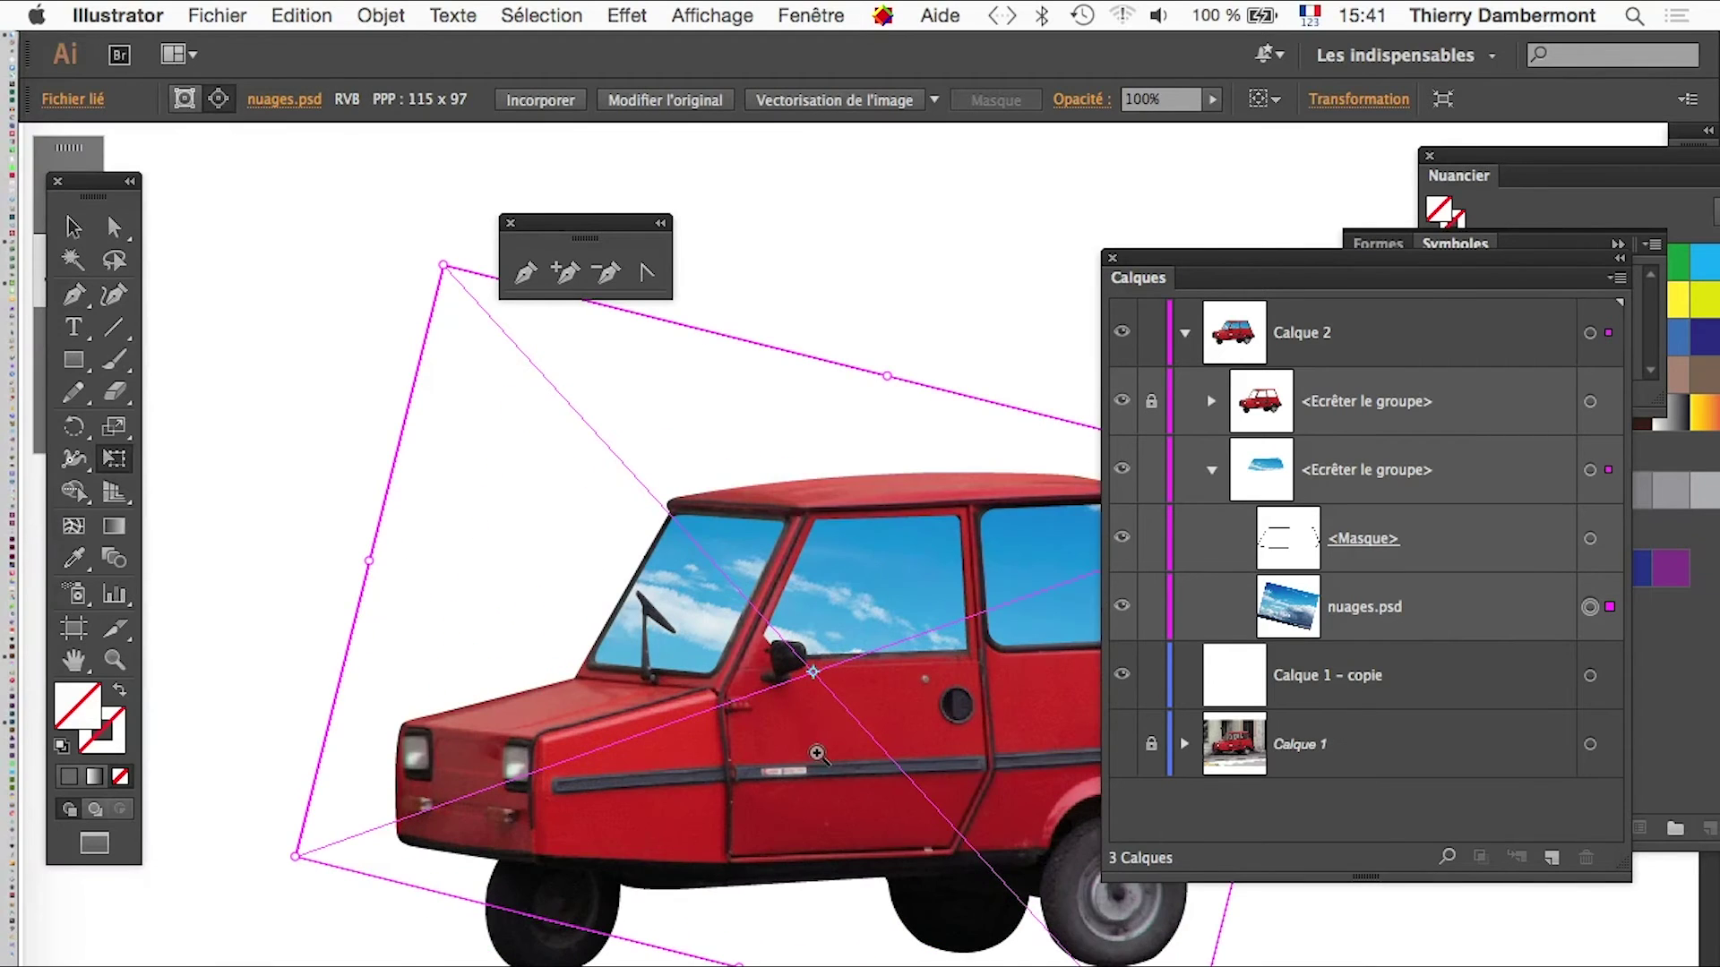
pyautogui.click(817, 753)
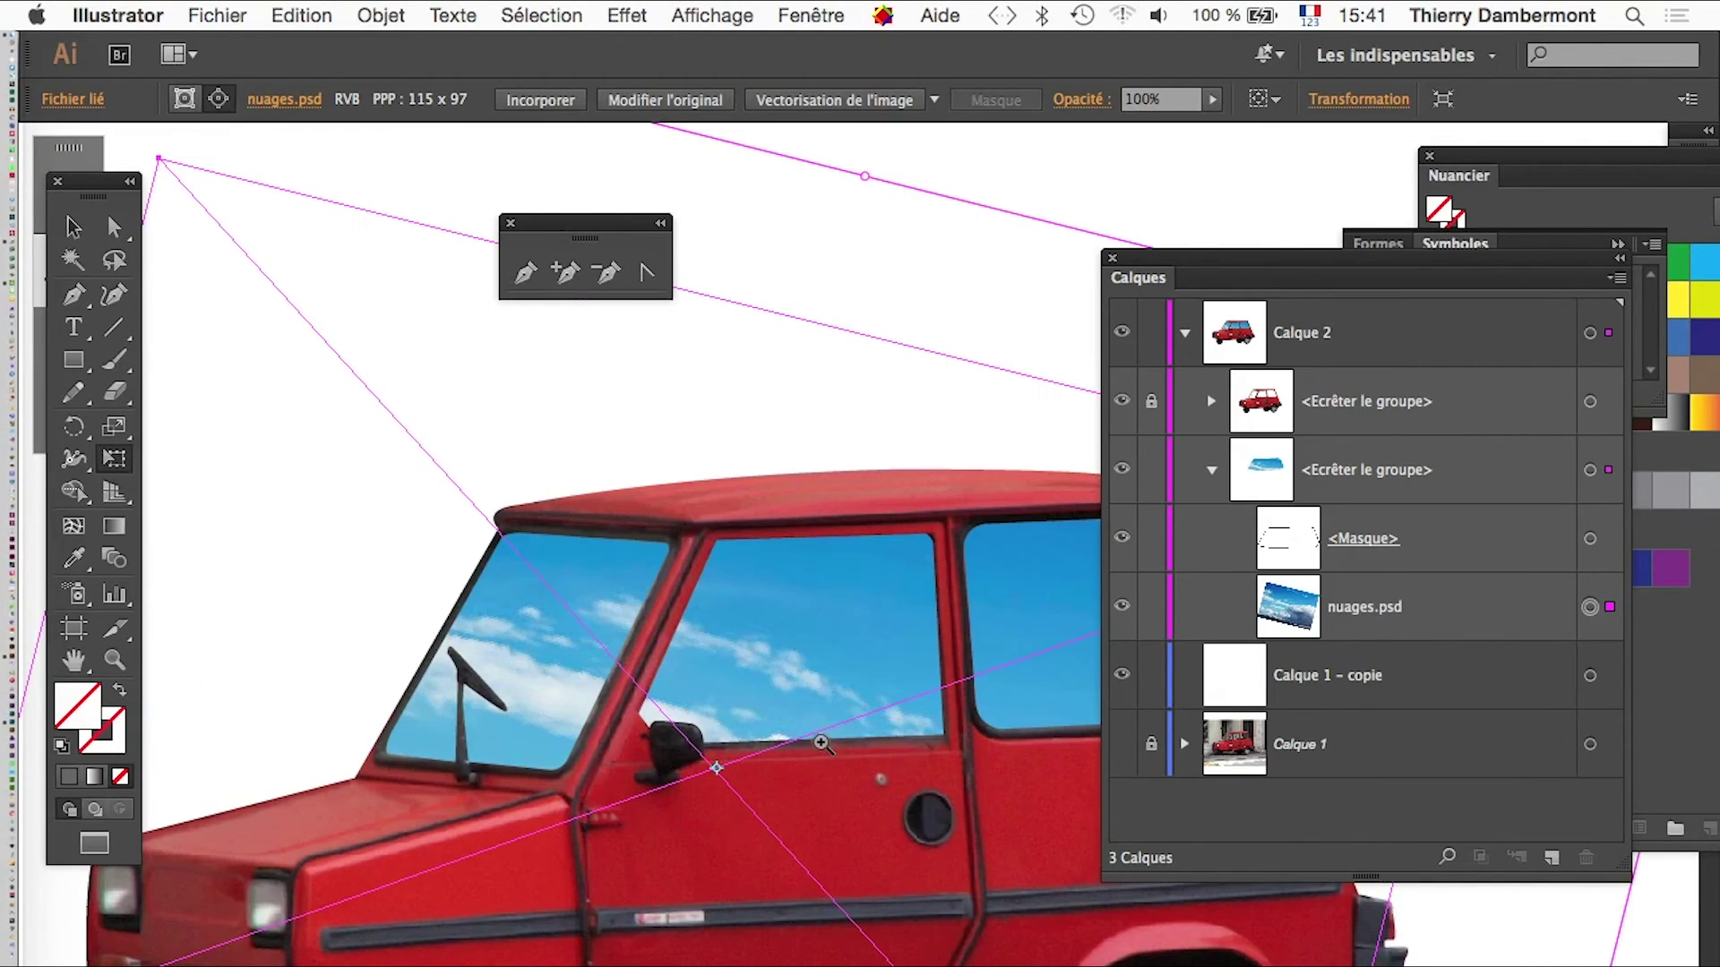
pyautogui.click(822, 742)
pyautogui.click(823, 704)
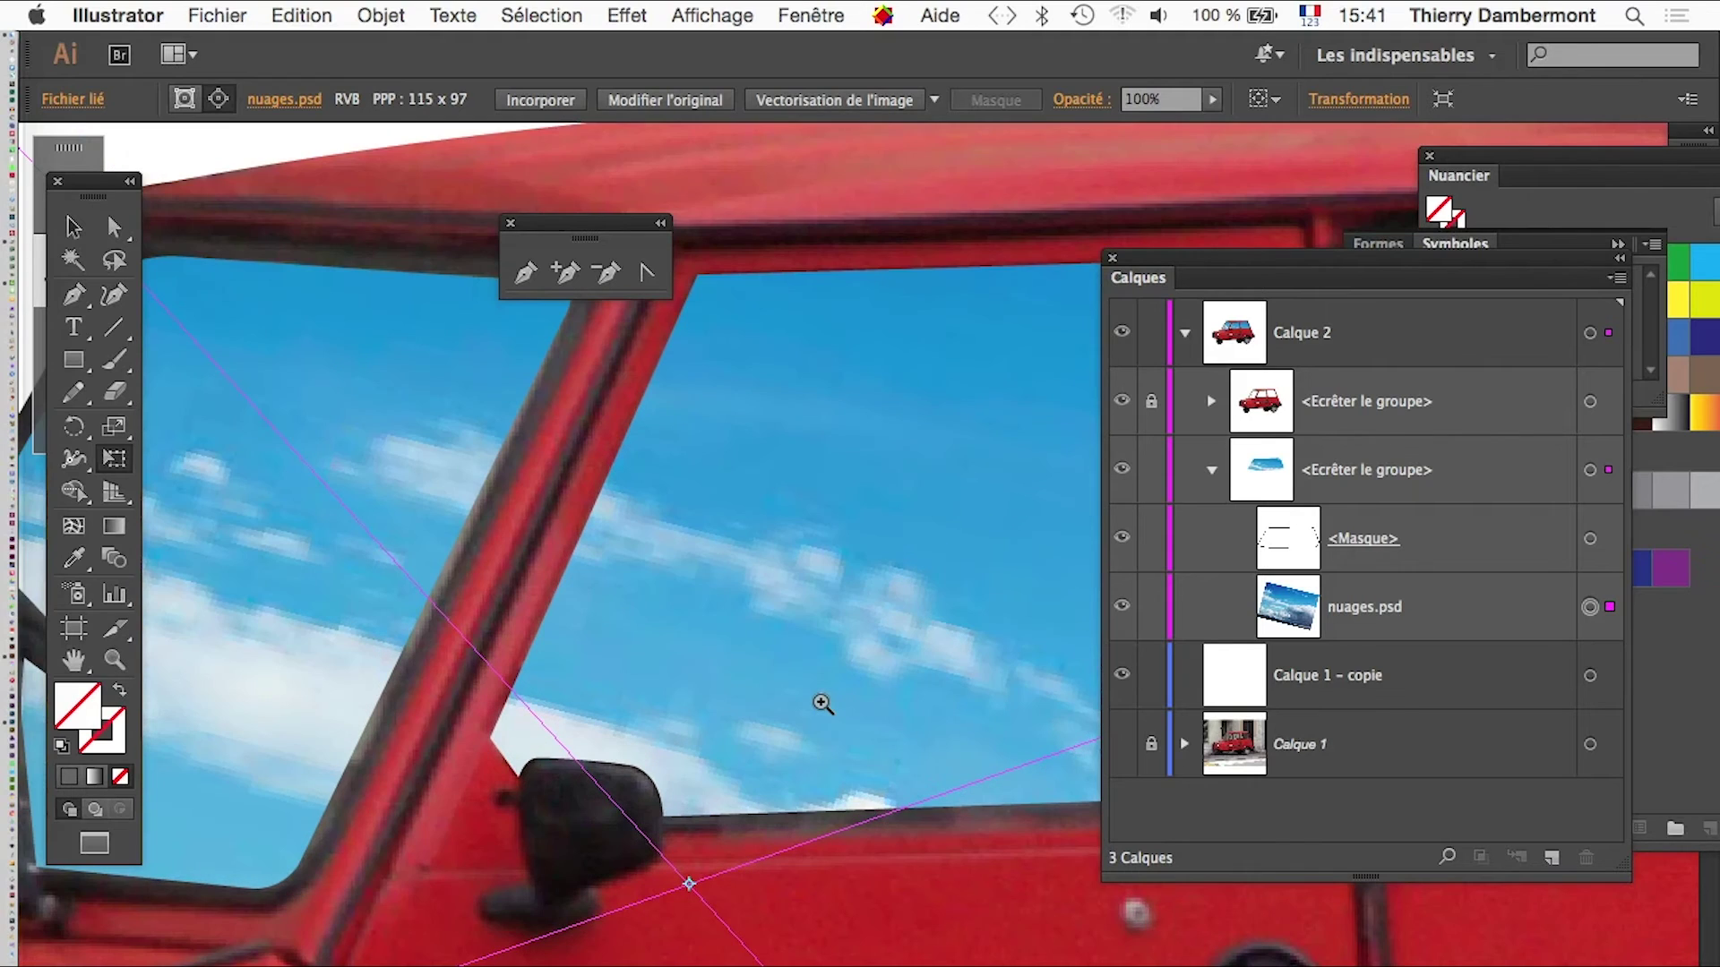
pyautogui.keyDown('alt'); pyautogui.click(823, 704); pyautogui.keyUp('alt')
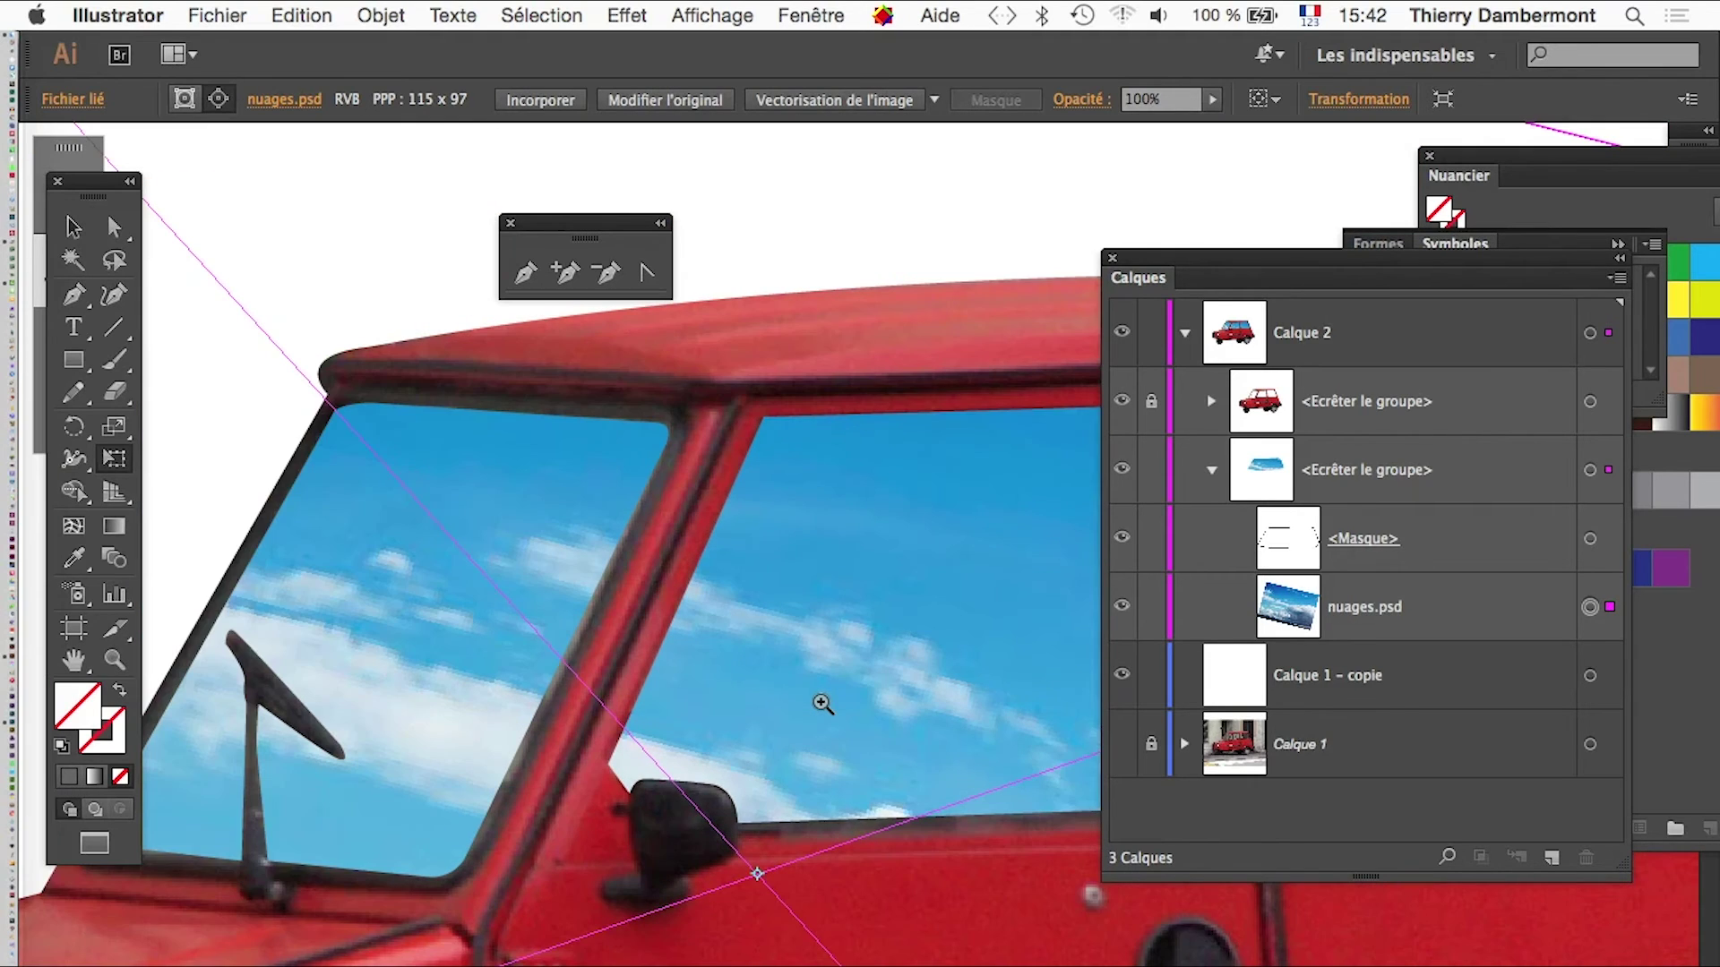
pyautogui.keyDown('alt'); pyautogui.click(822, 704); pyautogui.keyUp('alt')
pyautogui.click(922, 691)
pyautogui.click(933, 729)
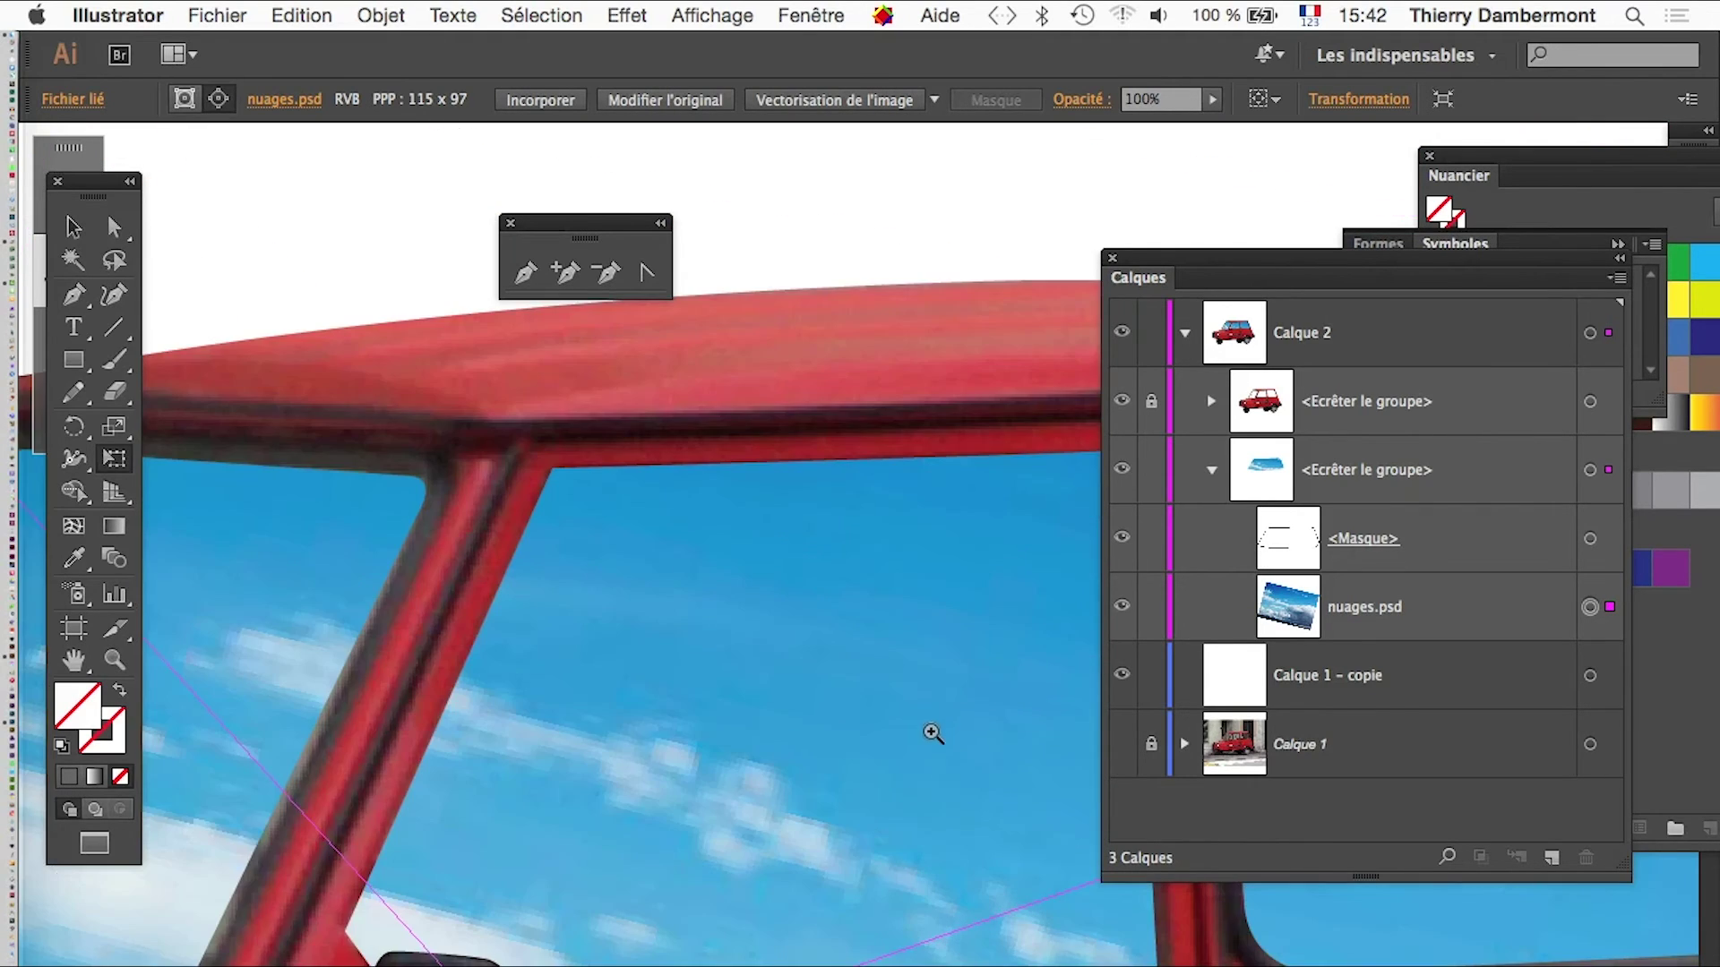
pyautogui.click(873, 843)
pyautogui.keyDown('alt'); pyautogui.click(788, 877); pyautogui.keyUp('alt')
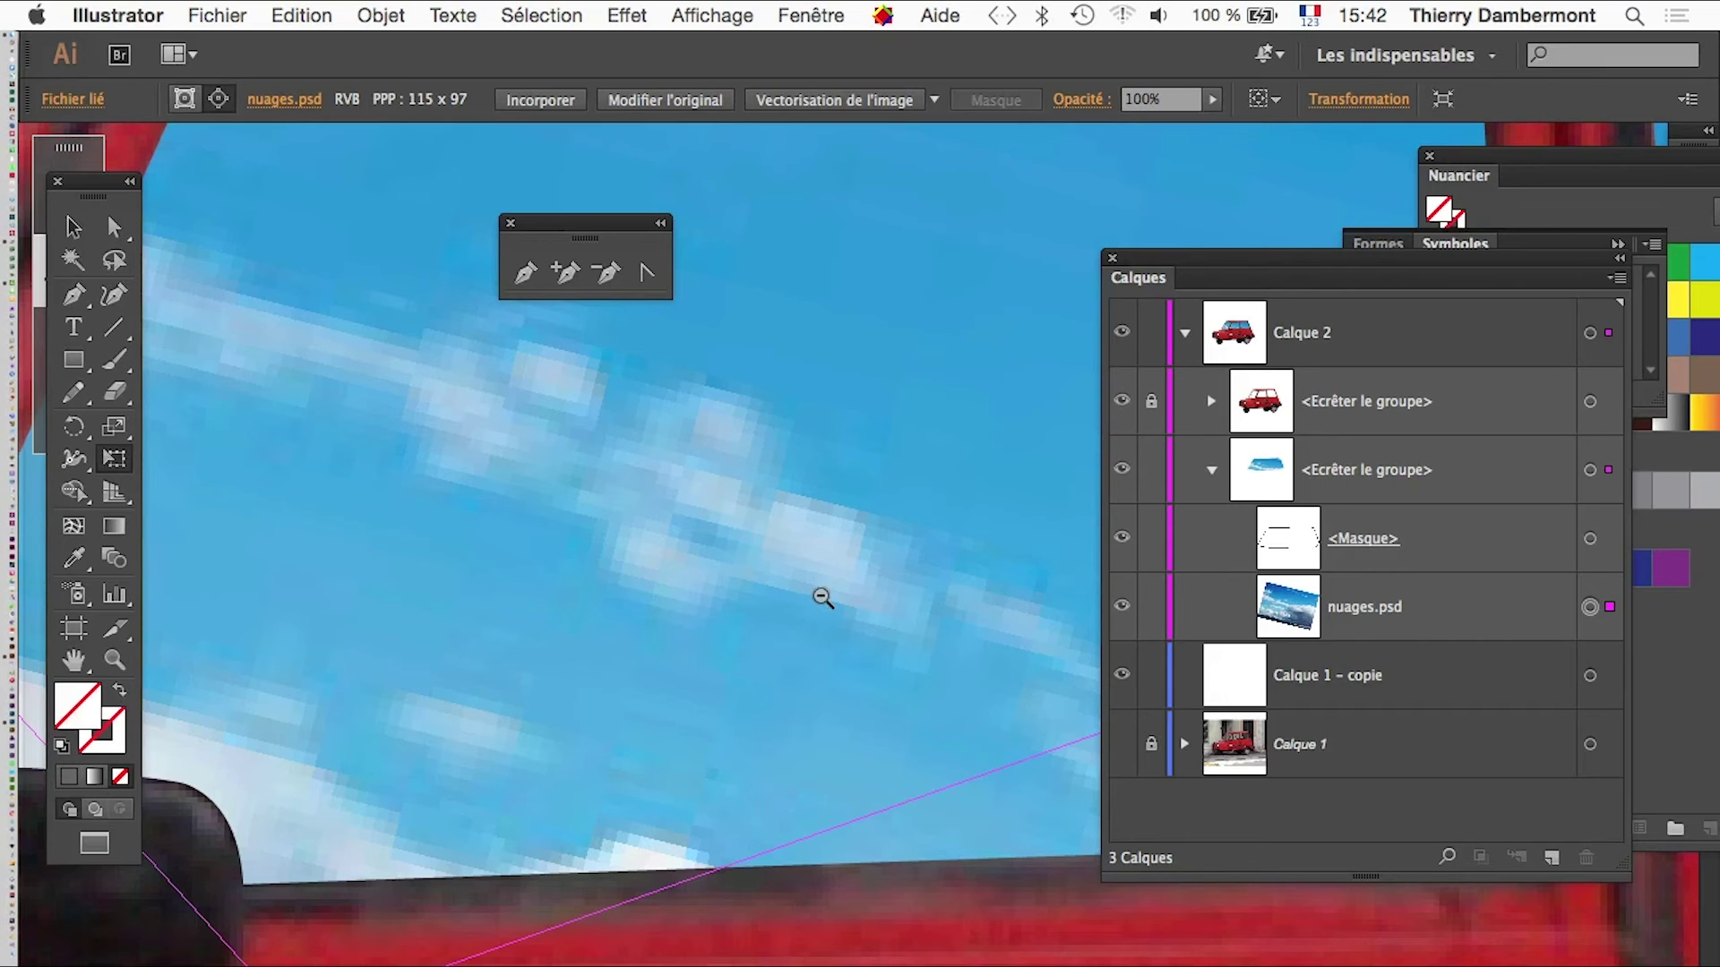
pyautogui.click(817, 602)
pyautogui.keyDown('alt'); pyautogui.click(798, 663); pyautogui.keyUp('alt')
pyautogui.keyDown('alt'); pyautogui.click(798, 662); pyautogui.keyUp('alt')
pyautogui.keyDown('alt'); pyautogui.click(825, 756); pyautogui.keyUp('alt')
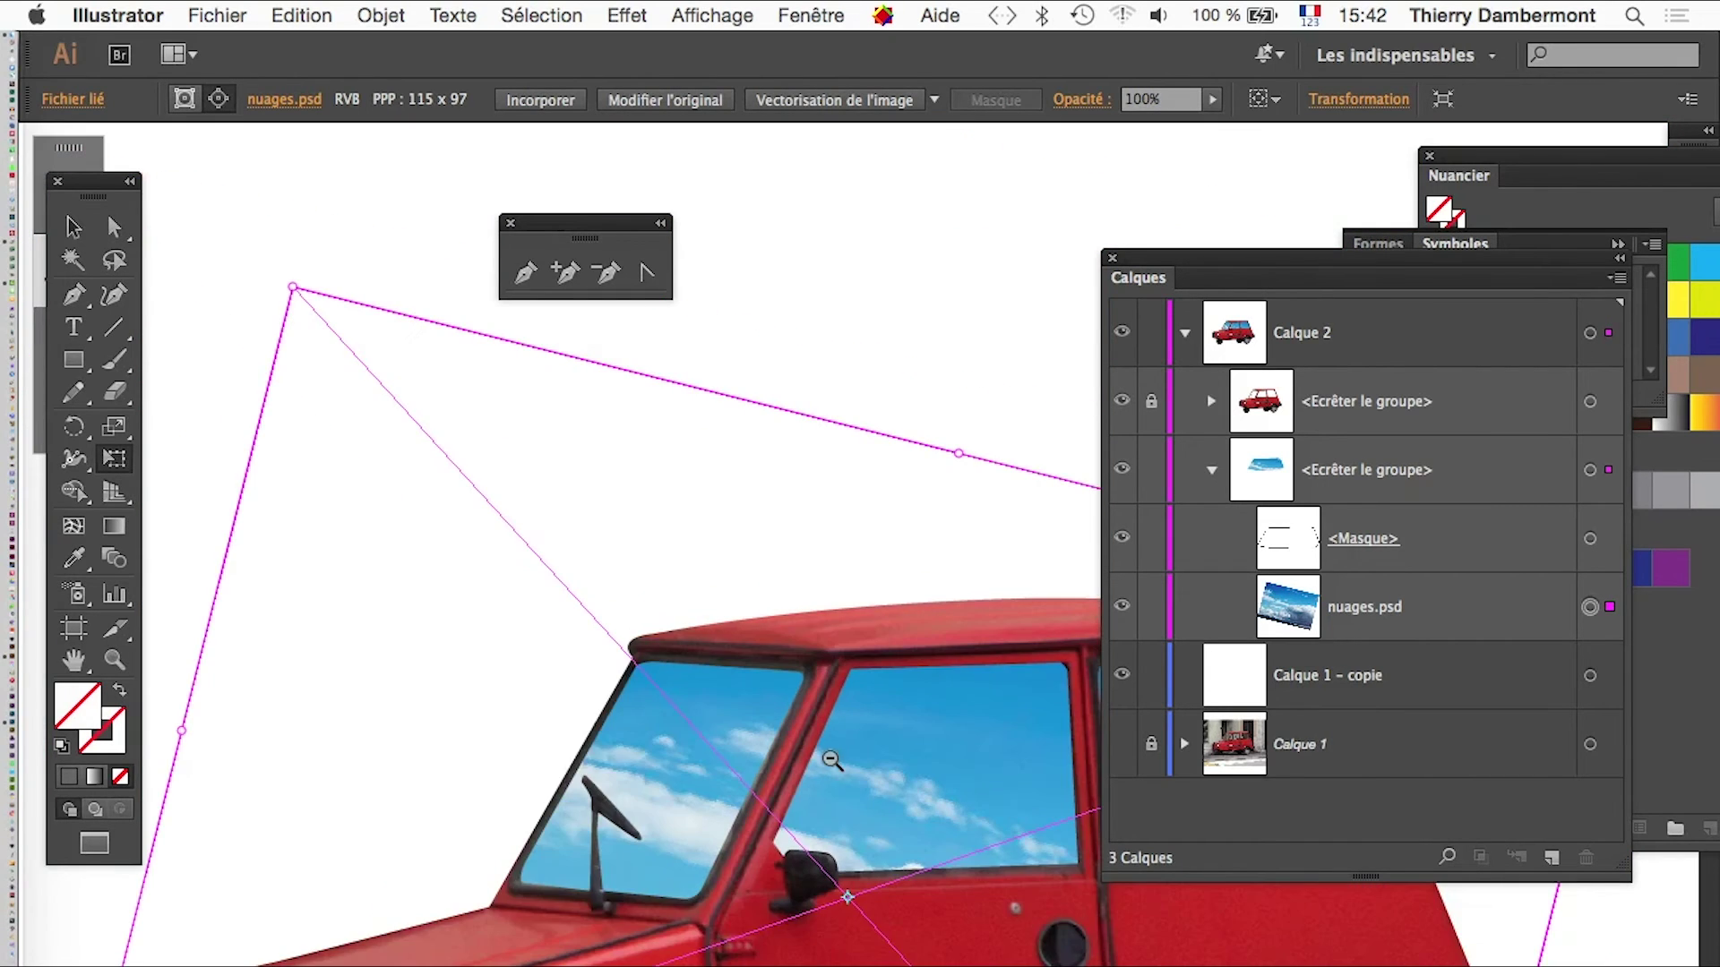
pyautogui.keyDown('alt'); pyautogui.click(855, 806); pyautogui.keyUp('alt')
pyautogui.moveTo(856, 811); pyautogui.dragTo(605, 734)
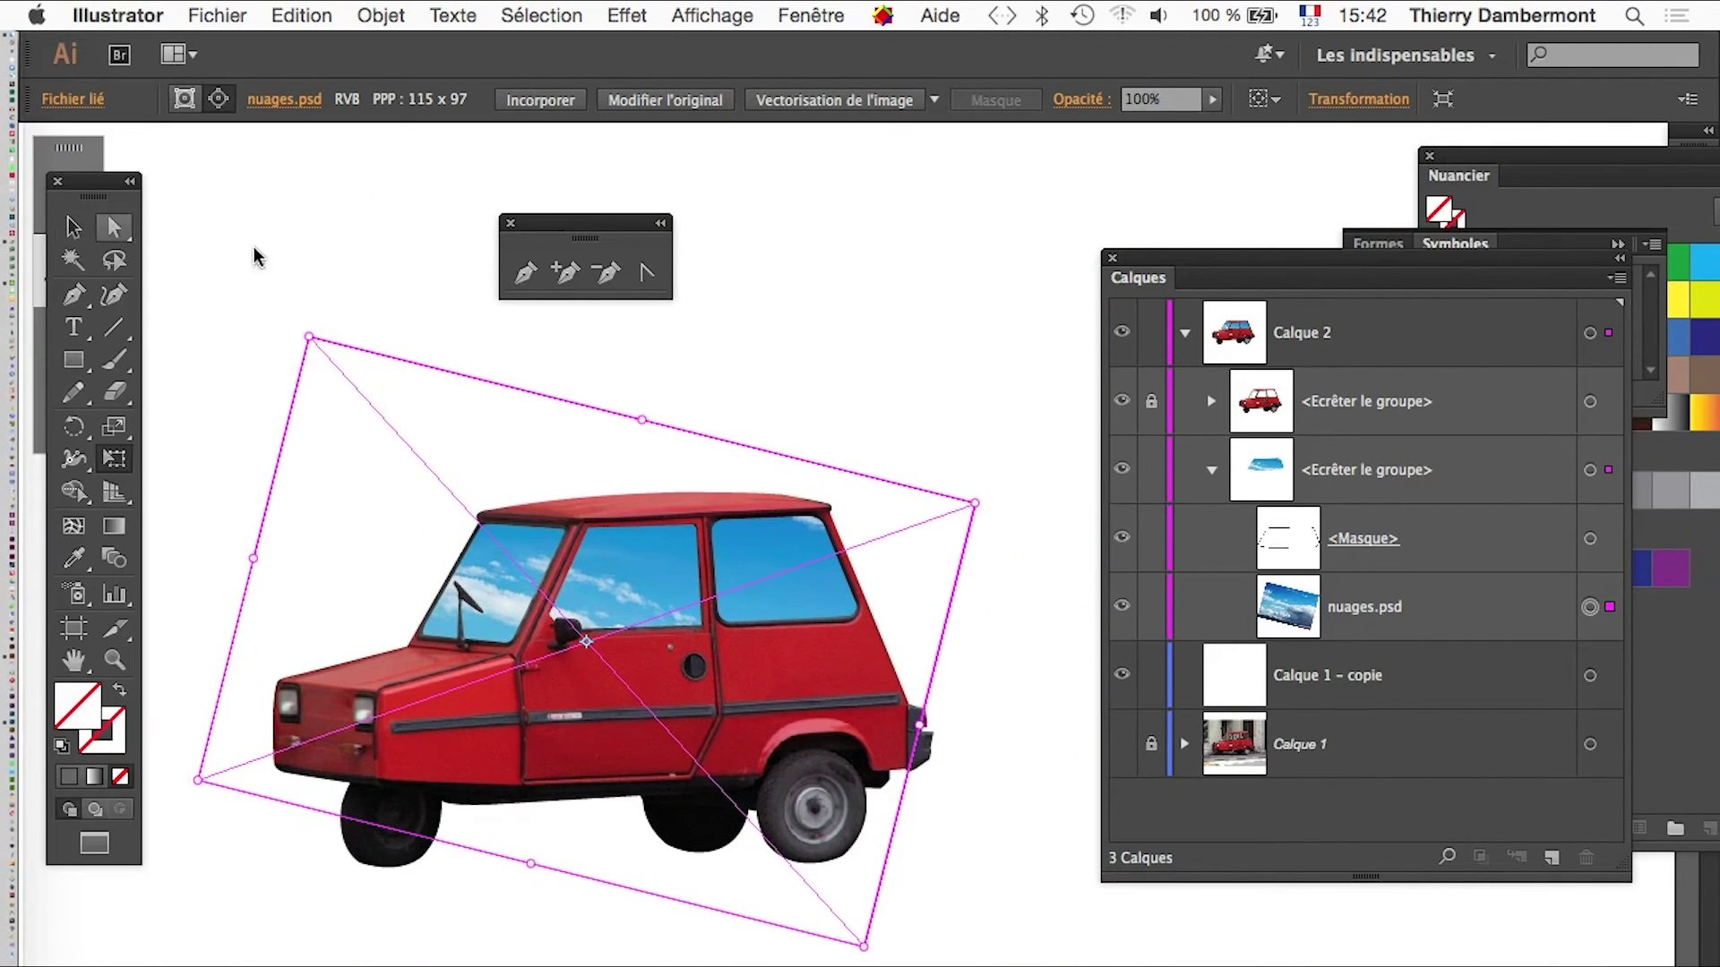
# Step: Deselect the cloud image and collapse the sky clipping group in Layers
pyautogui.click(72, 230)
pyautogui.click(309, 238)
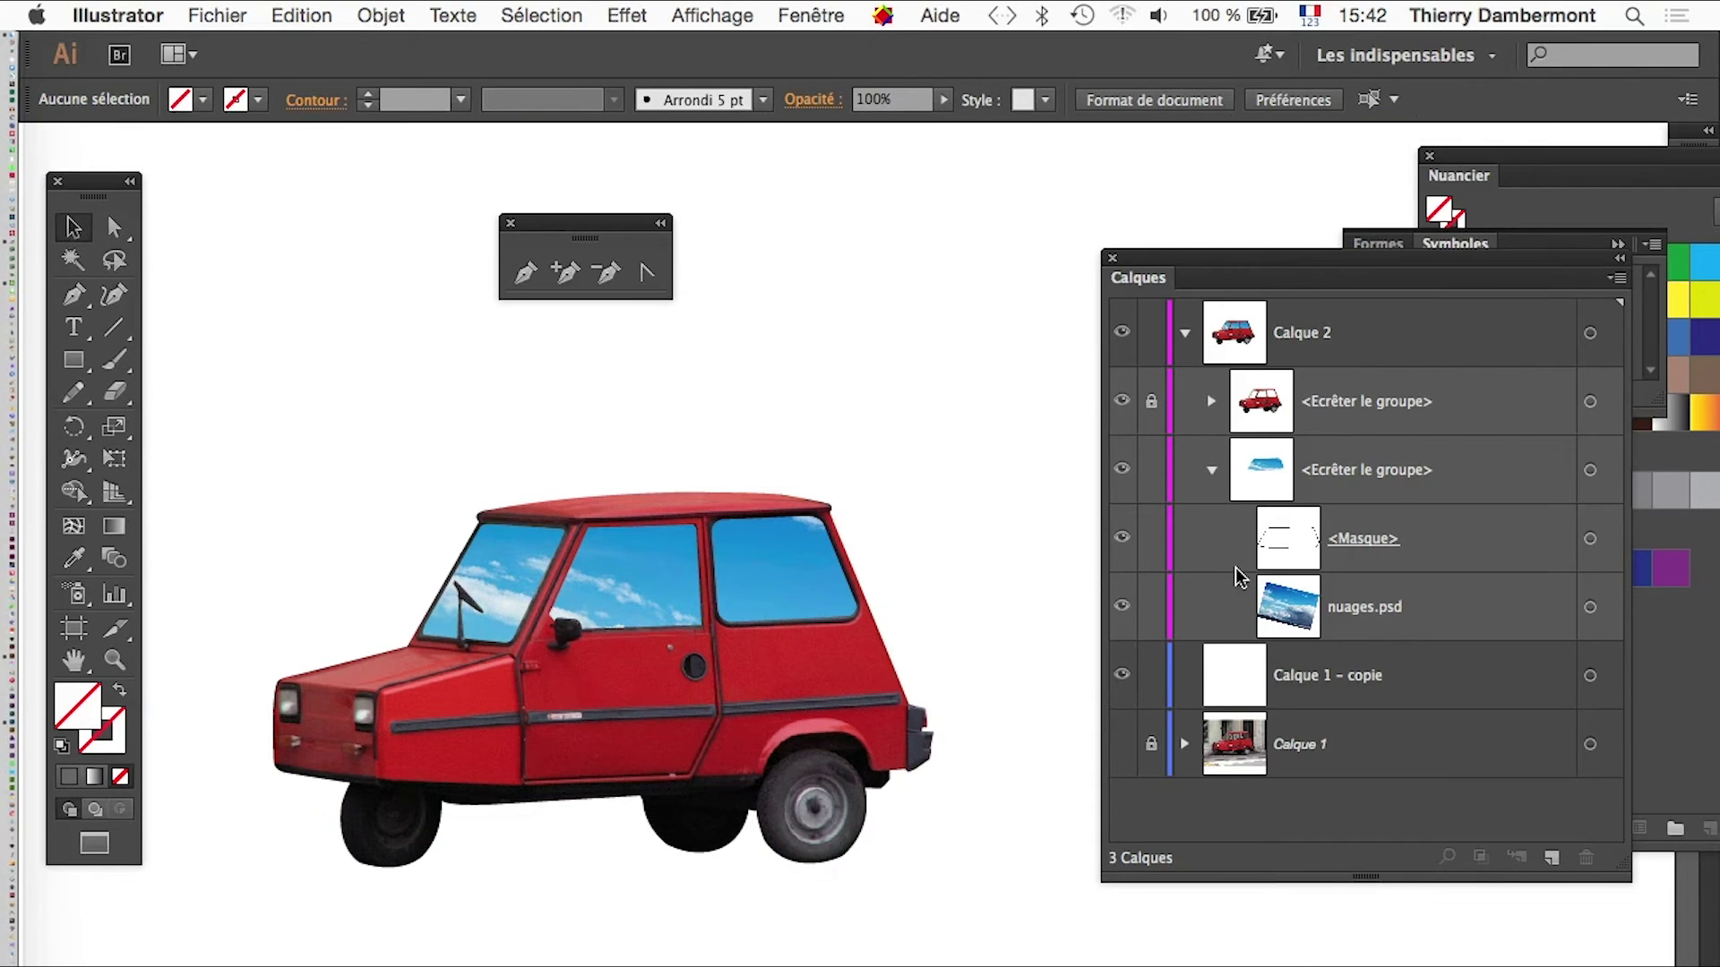
pyautogui.click(1212, 471)
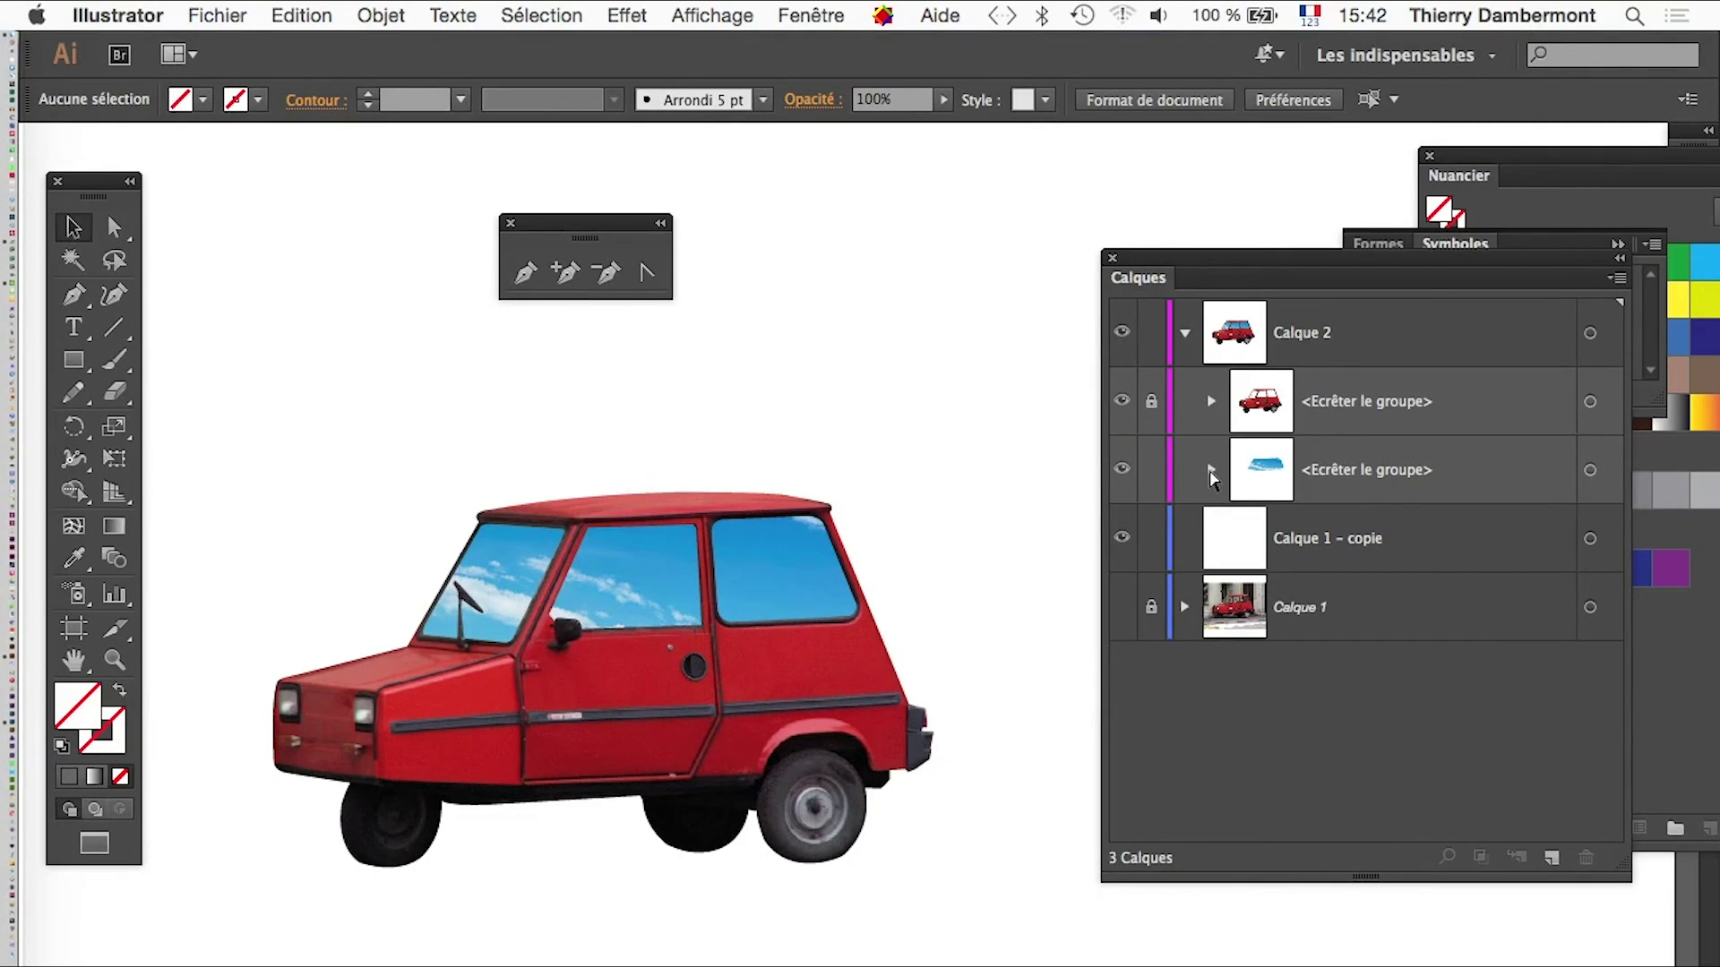
pyautogui.click(217, 15)
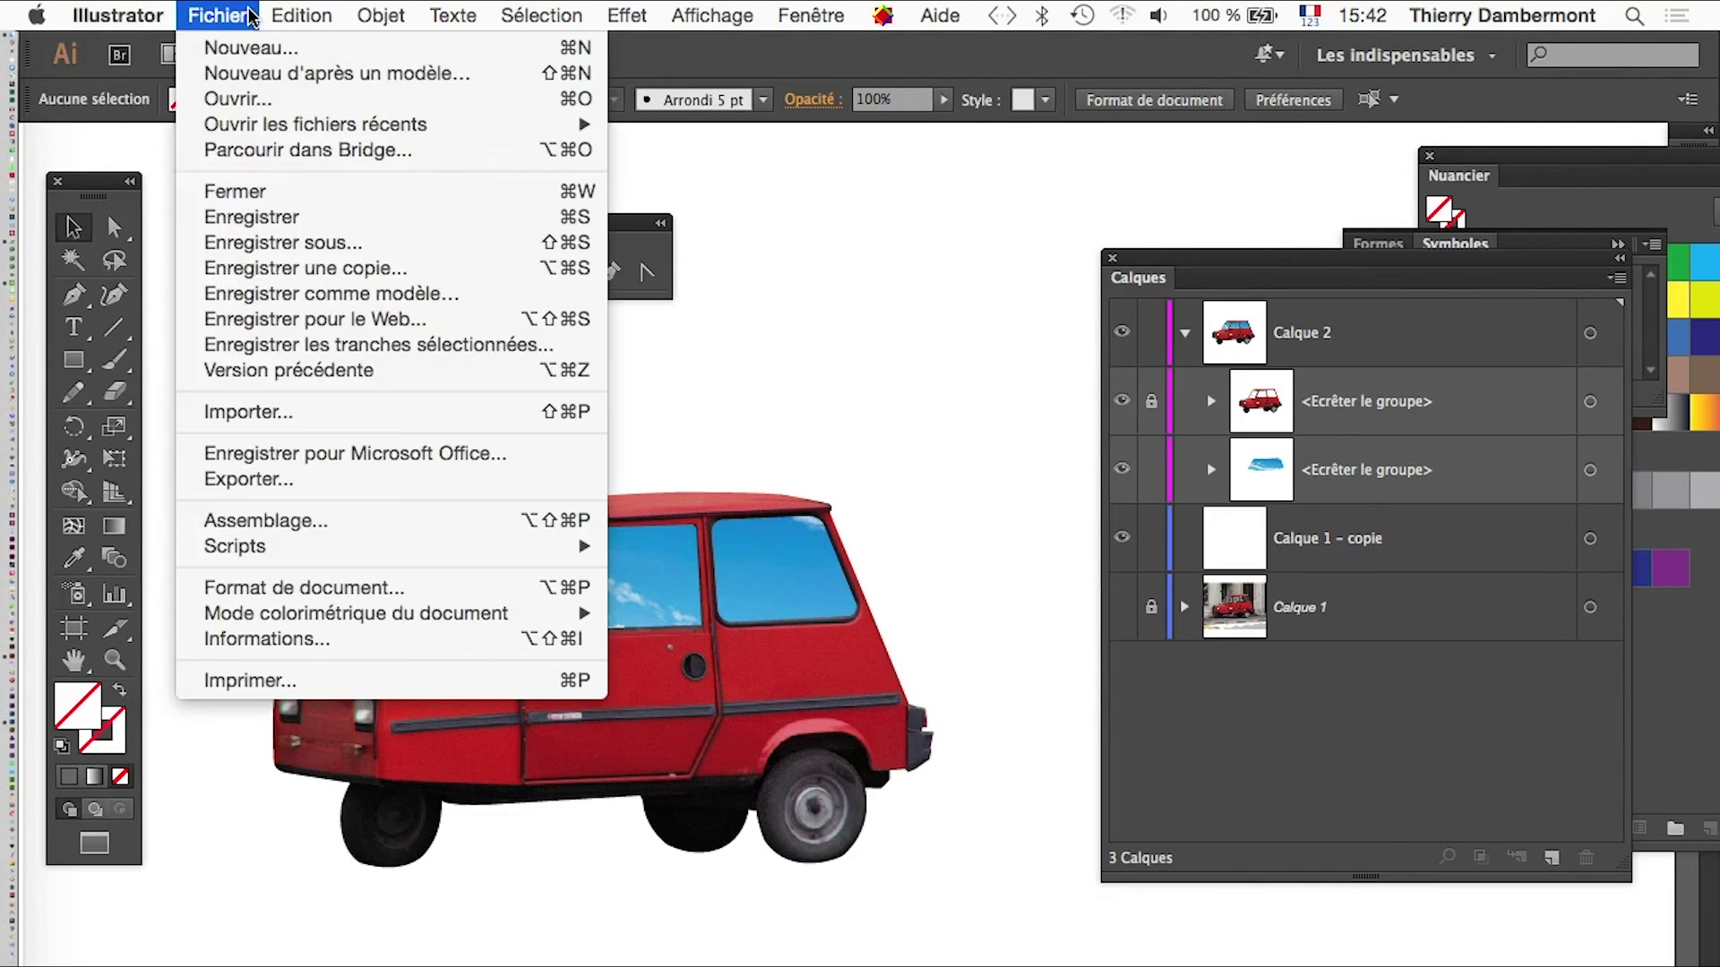
# Step: Save as a new file, changing the version number to 6 to name it detourage-06.ai
pyautogui.click(349, 242)
pyautogui.click(873, 229)
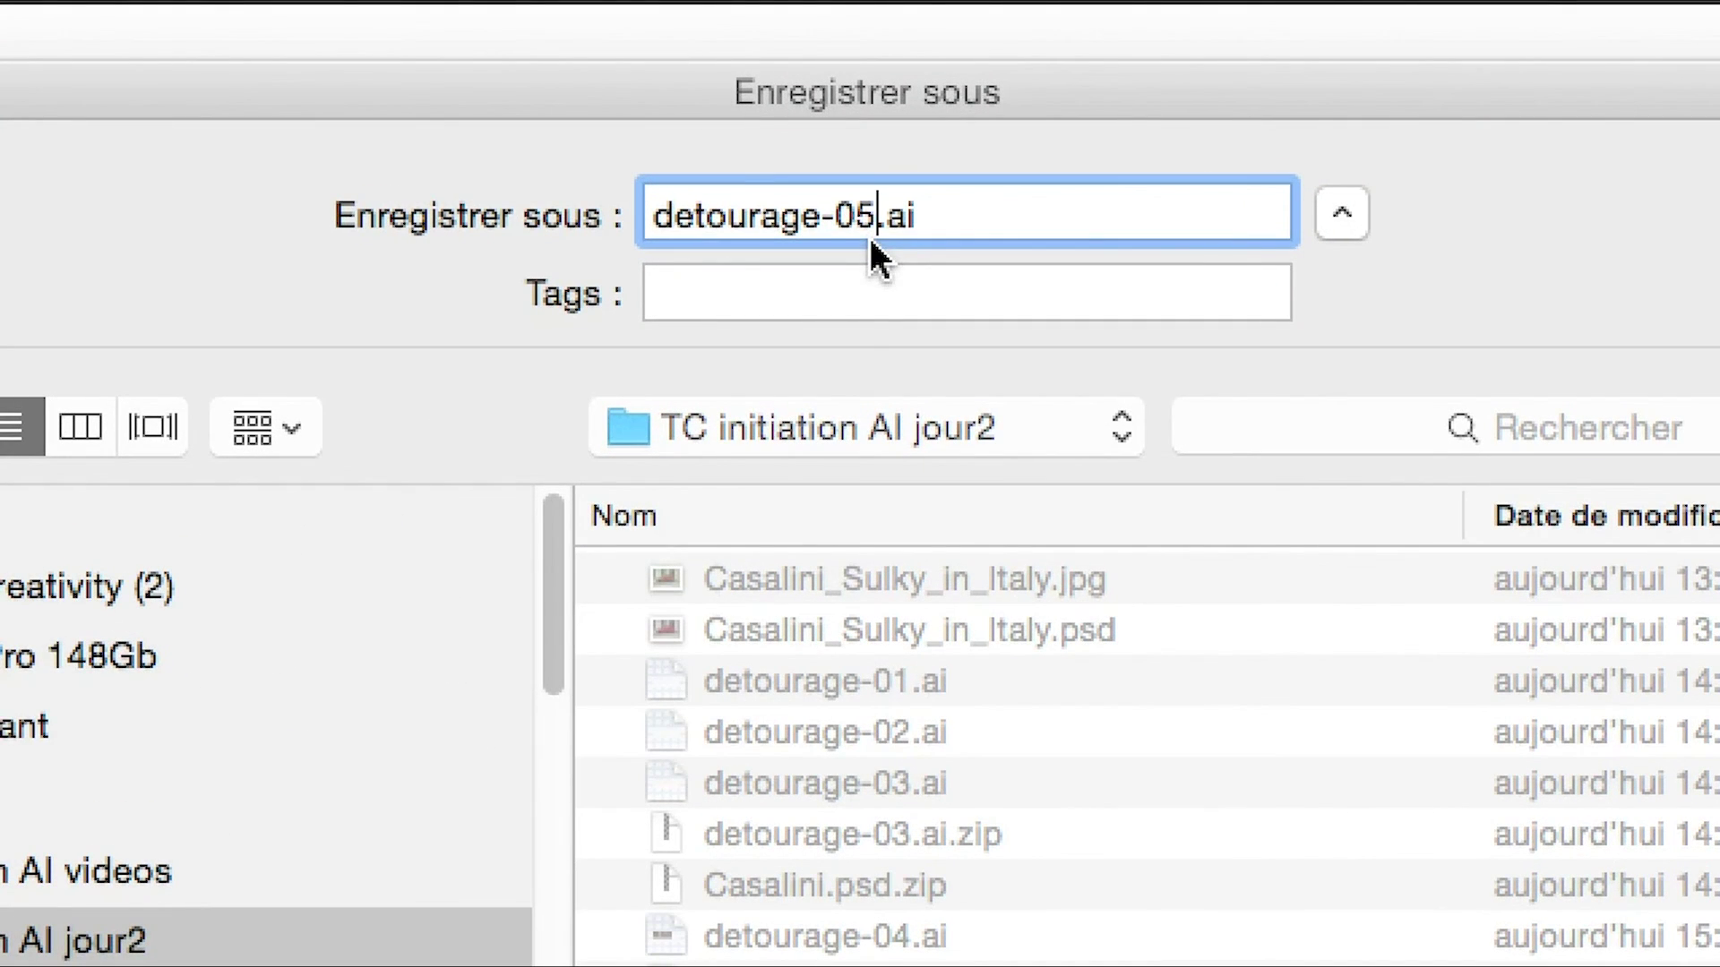
pyautogui.press('BackSpace')
pyautogui.write('6')
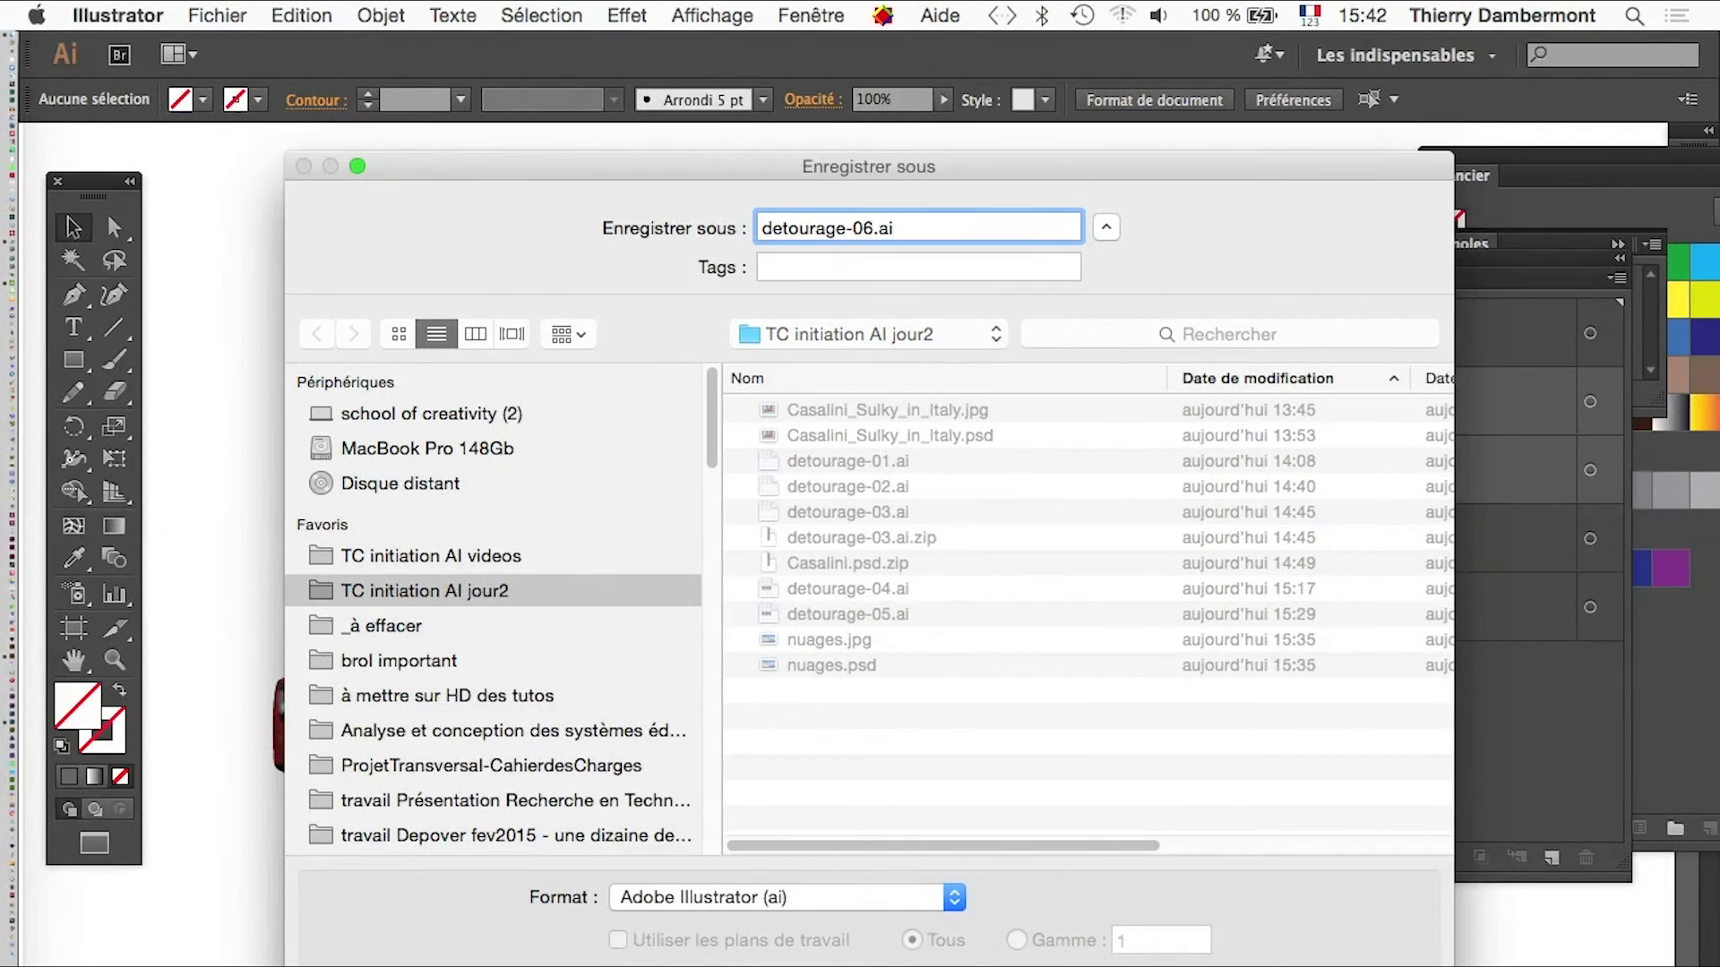
pyautogui.press('Return')
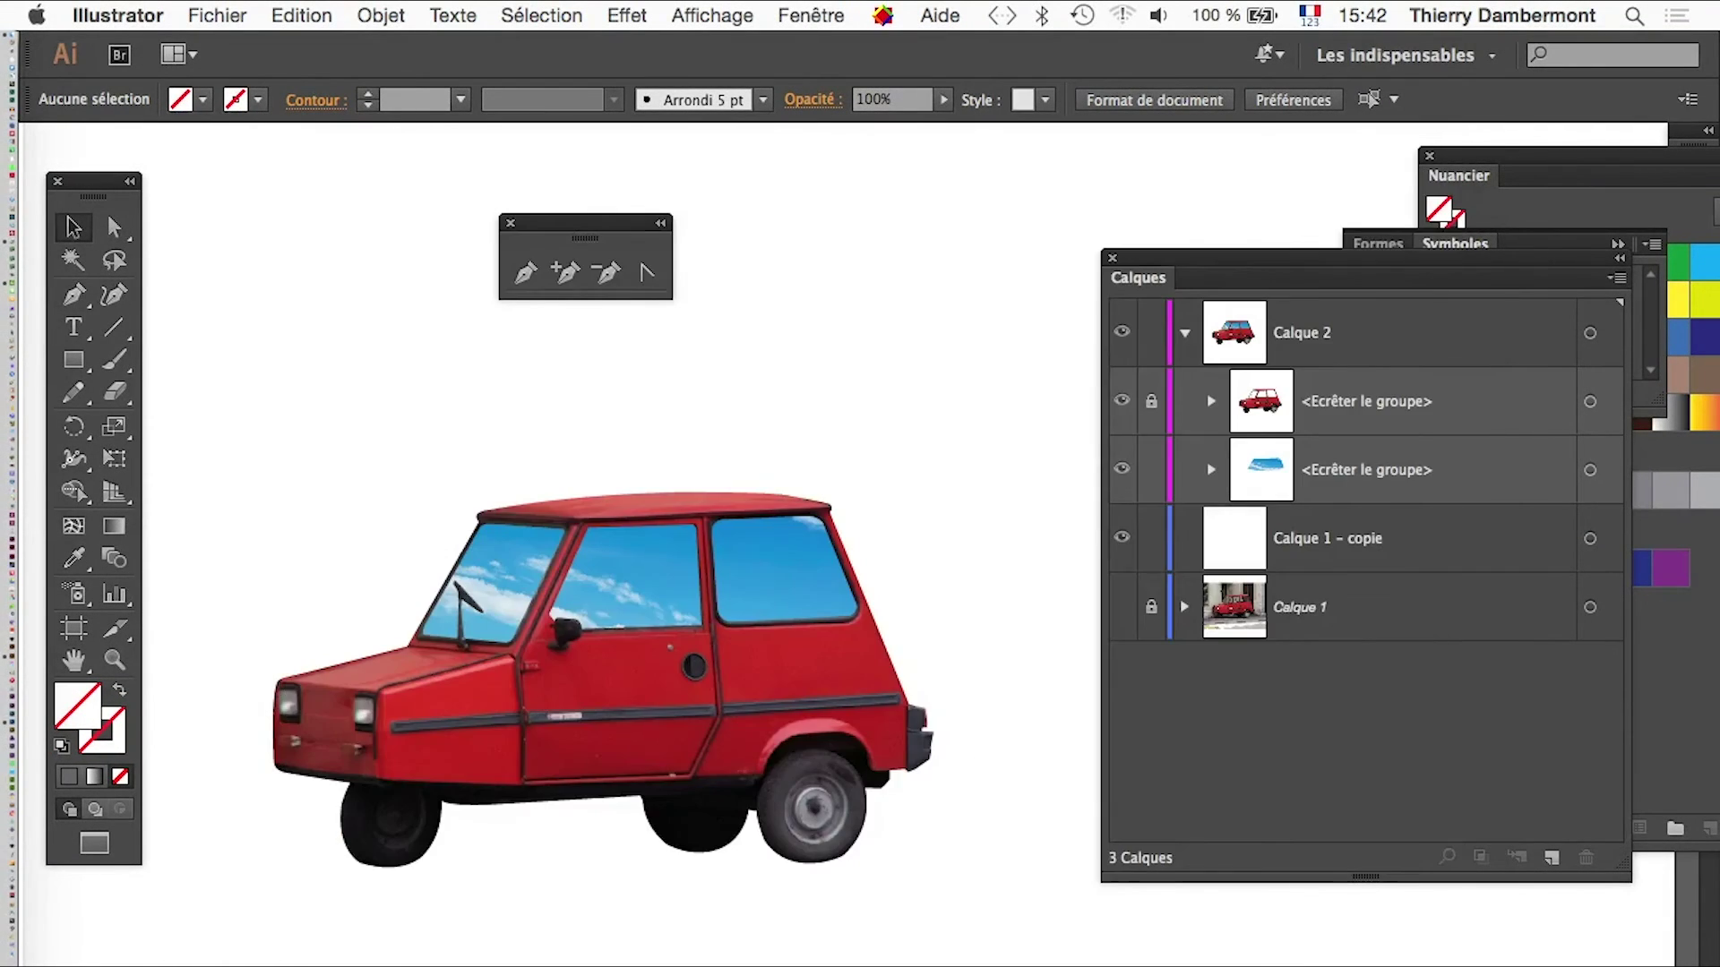
pyautogui.press('Return')
pyautogui.scroll(3, 527, 602)
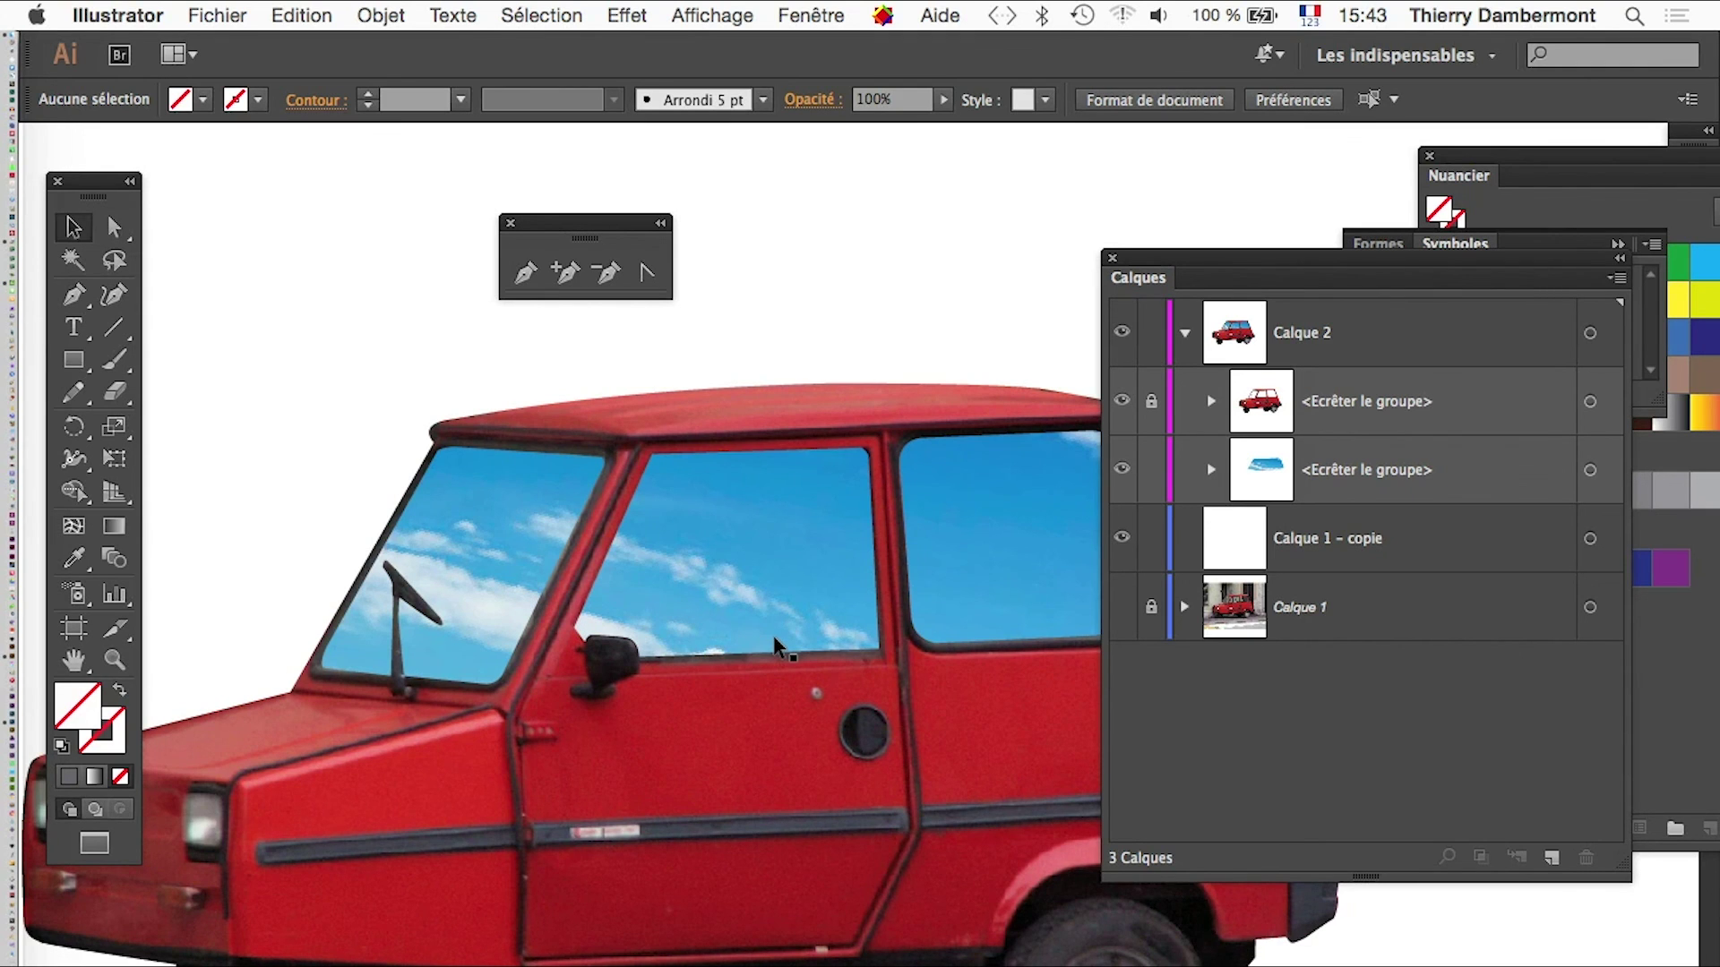
pyautogui.scroll(-1, 772, 637)
pyautogui.scroll(-1, 766, 654)
pyautogui.scroll(-1, 723, 750)
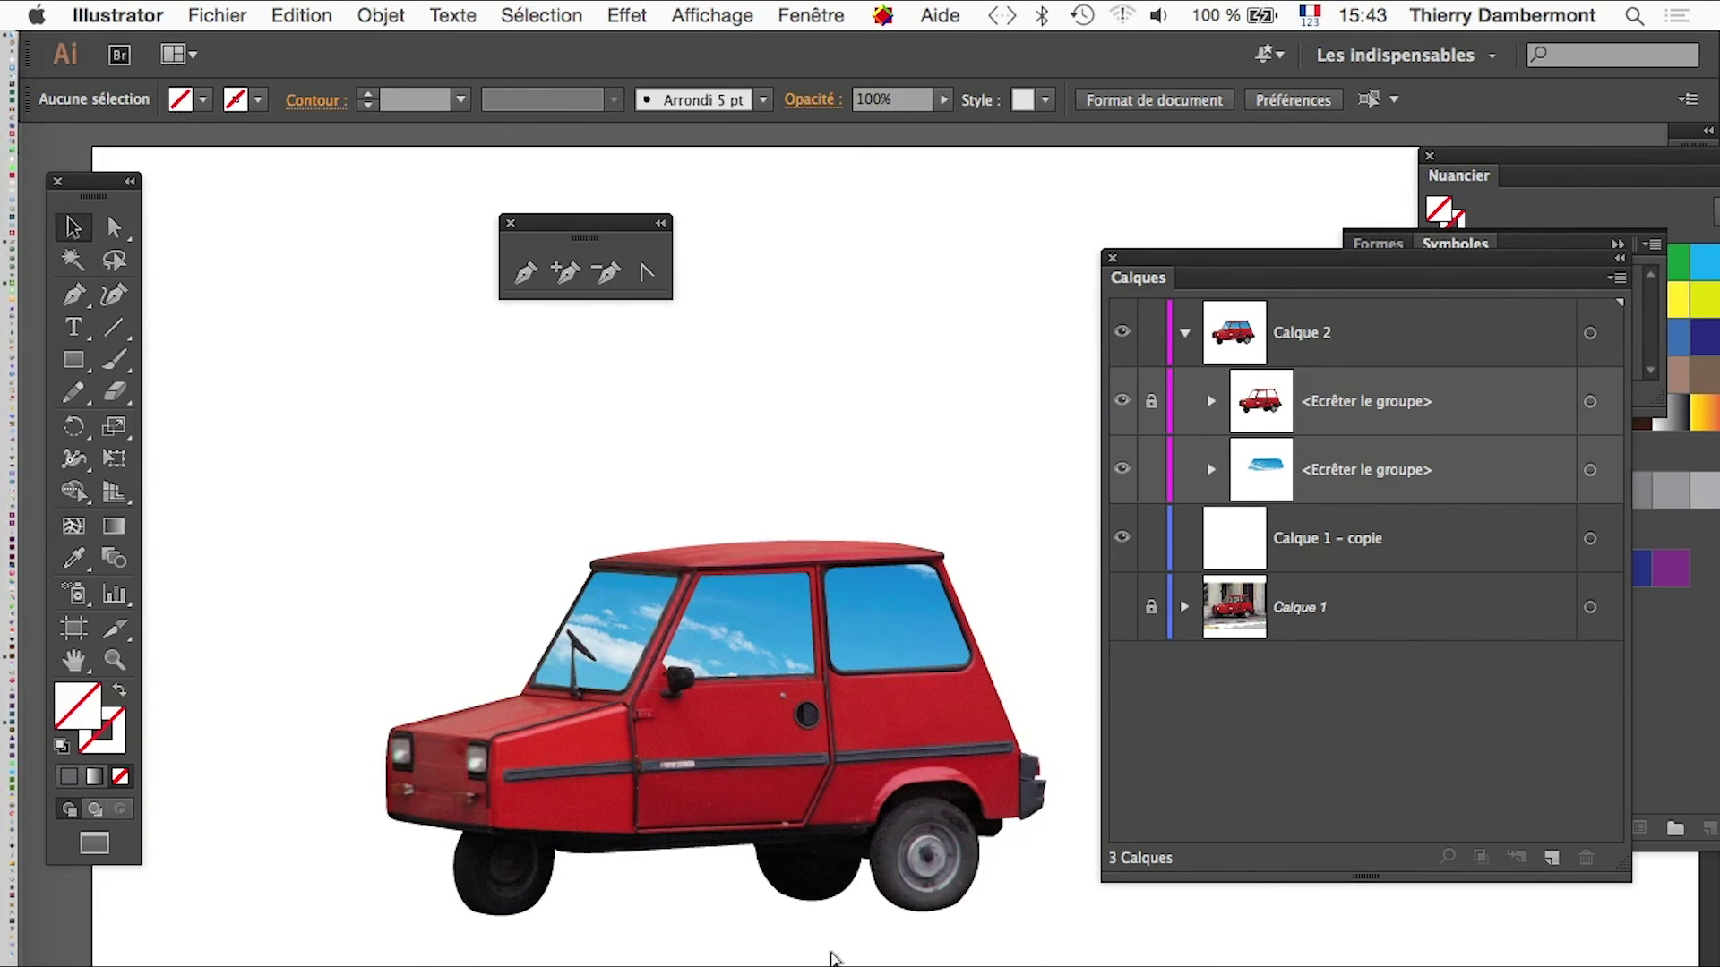
pyautogui.scroll(-1, 640, 562)
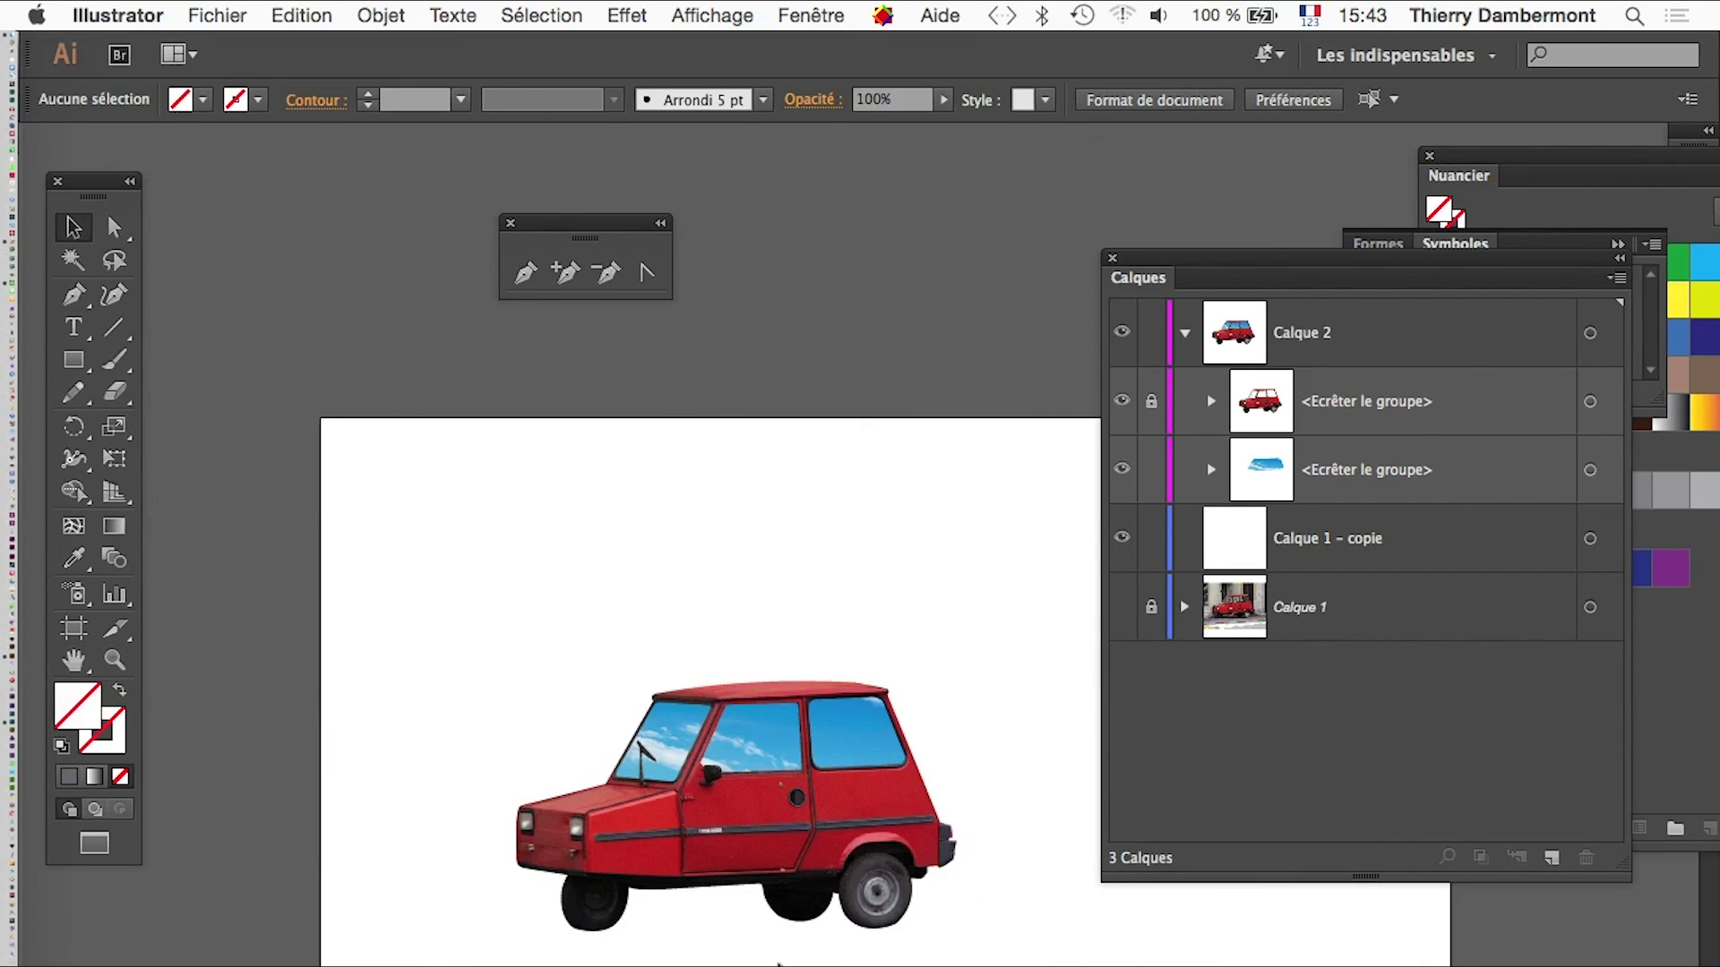
pyautogui.moveTo(768, 959); pyautogui.dragTo(539, 948)
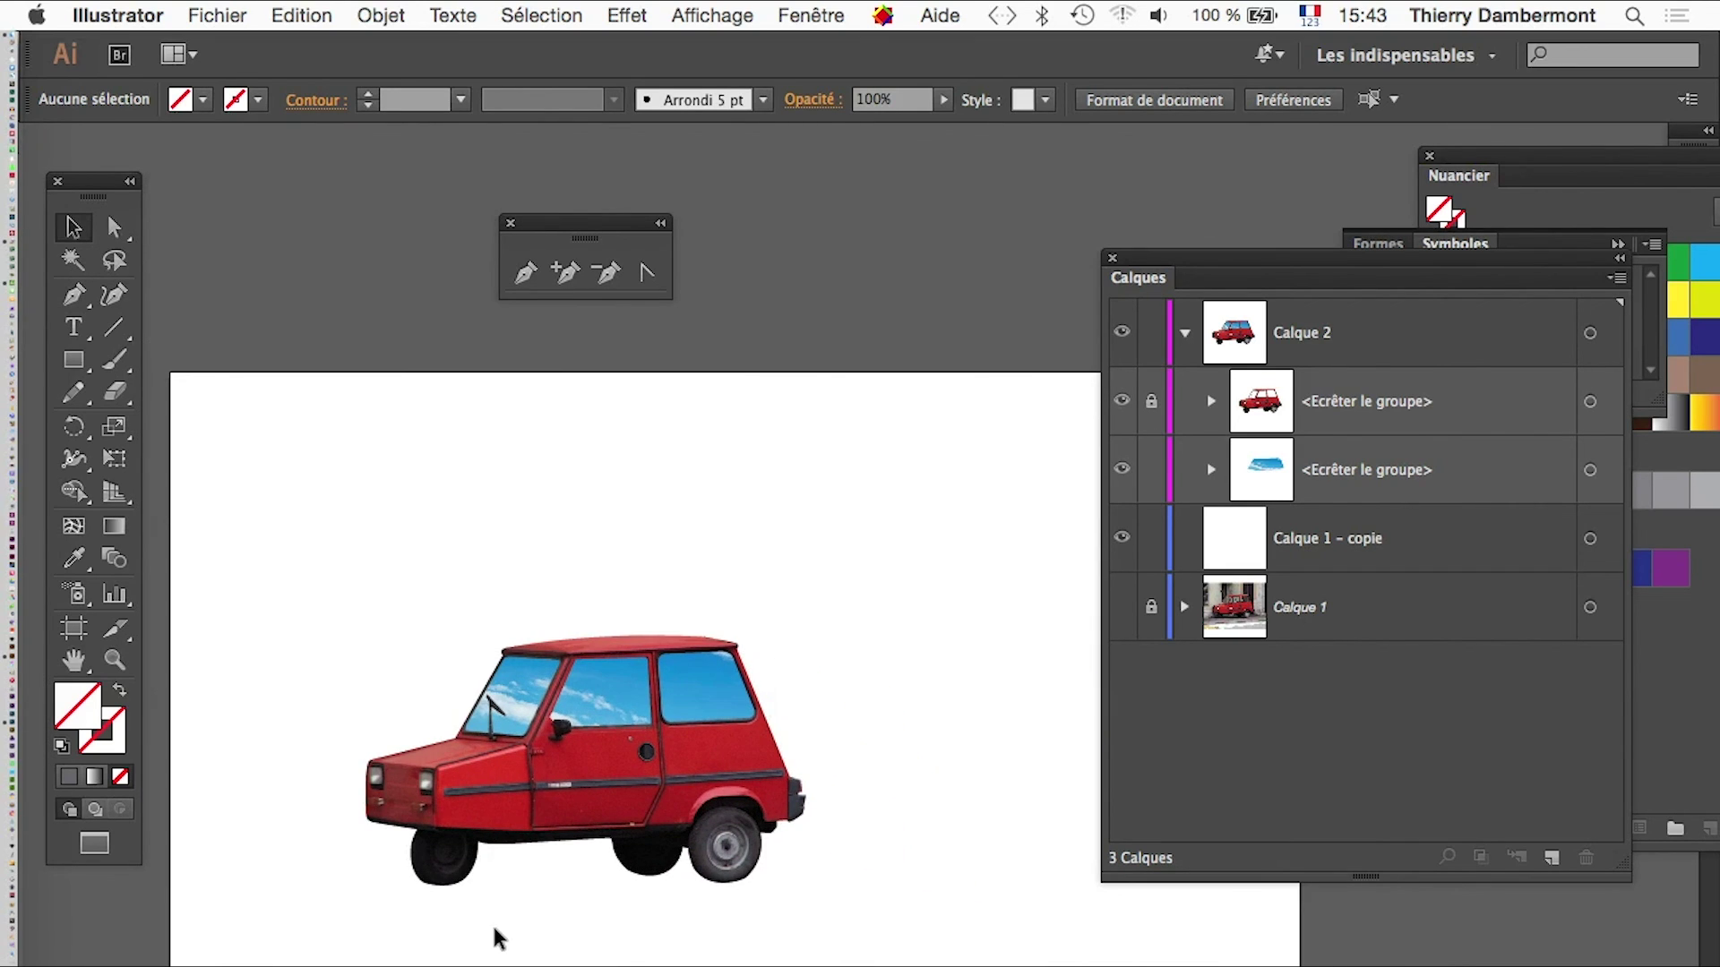